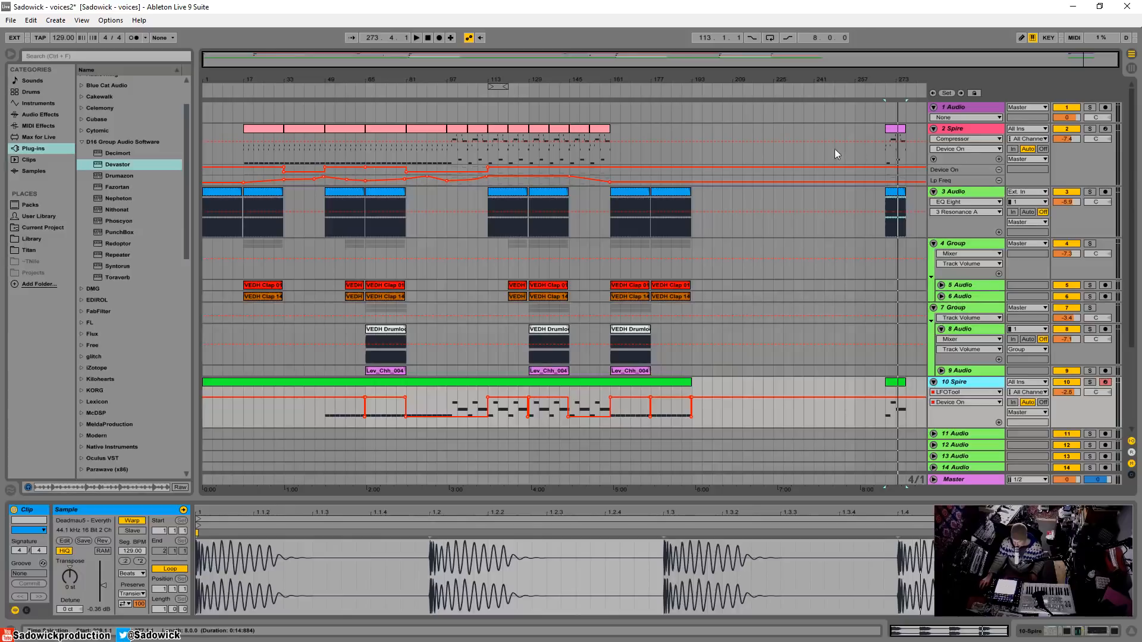
- Play the Spire clip near bar 269 and display the 2 Spire track's device chain
{"action": "left_click_drag", "start_coordinate": [910, 84], "coordinate": [890, 85]}
{"action": "left_click", "coordinate": [848, 129]}
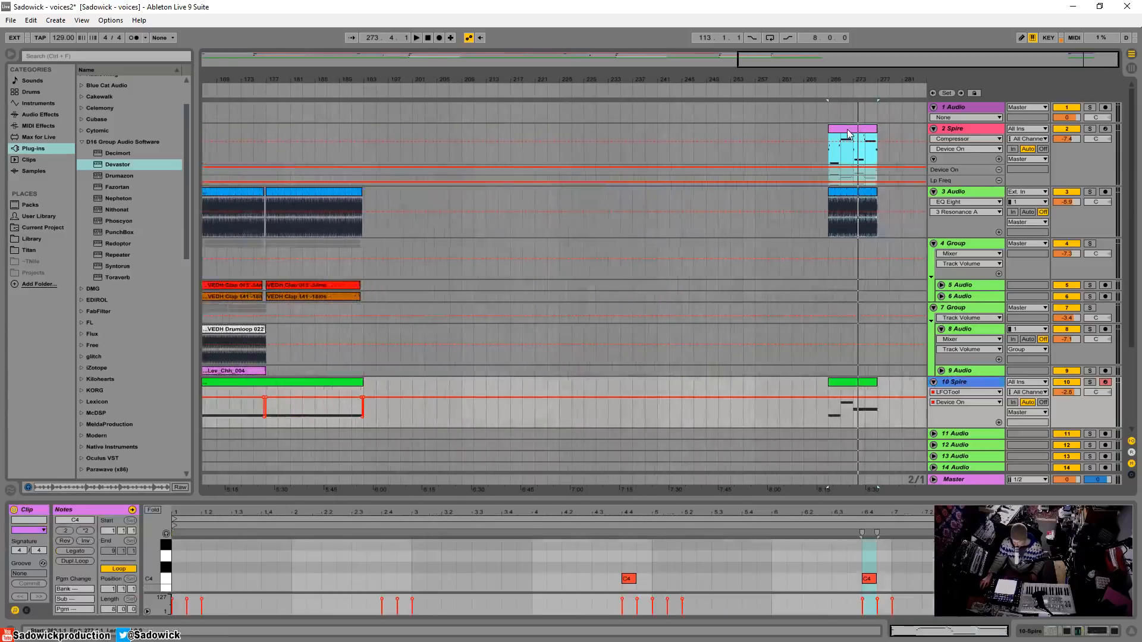
{"action": "key", "text": "space"}
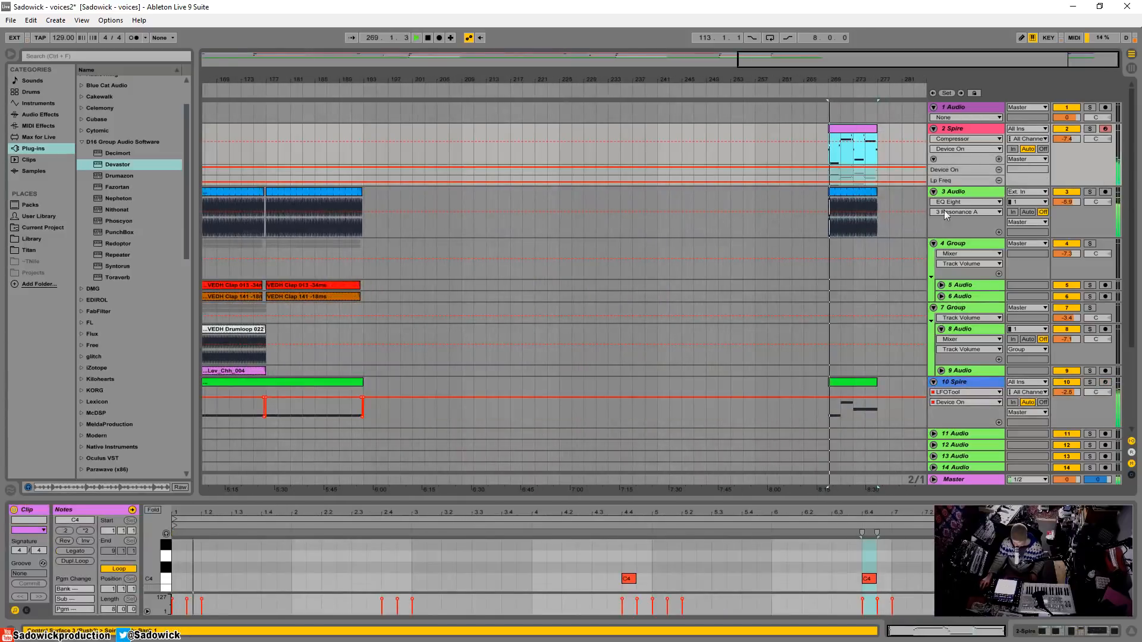
{"action": "key", "text": "shift+Tab"}
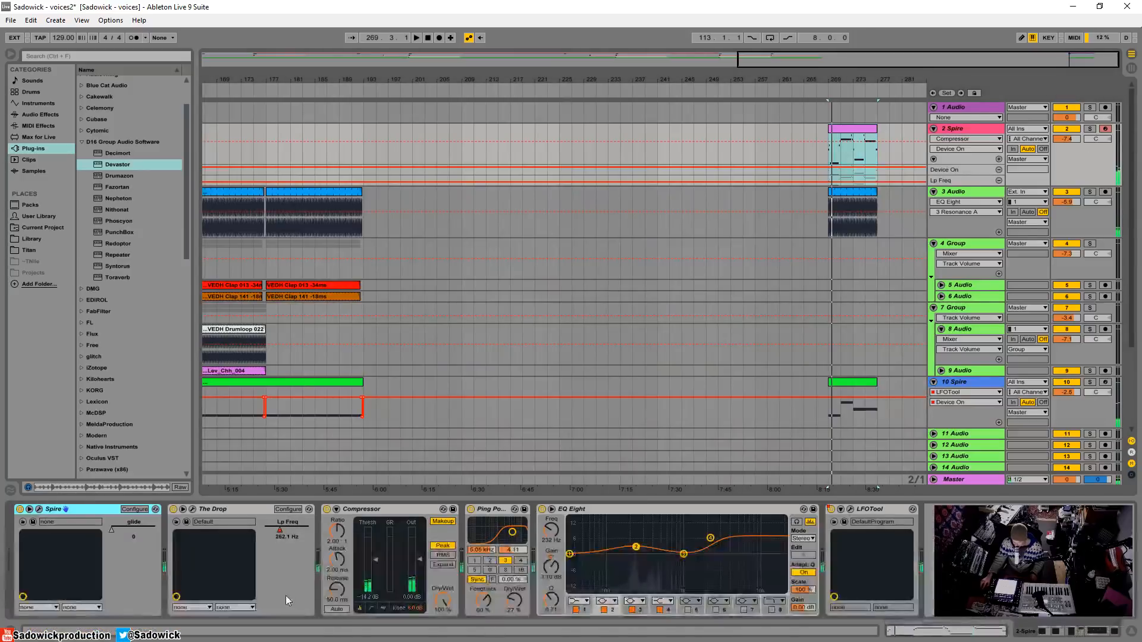
- Raise The Drop's Lp Freq automation to 20 kHz over the Spire clip near bar 269 and play the clip
{"action": "left_click", "coordinate": [280, 536]}
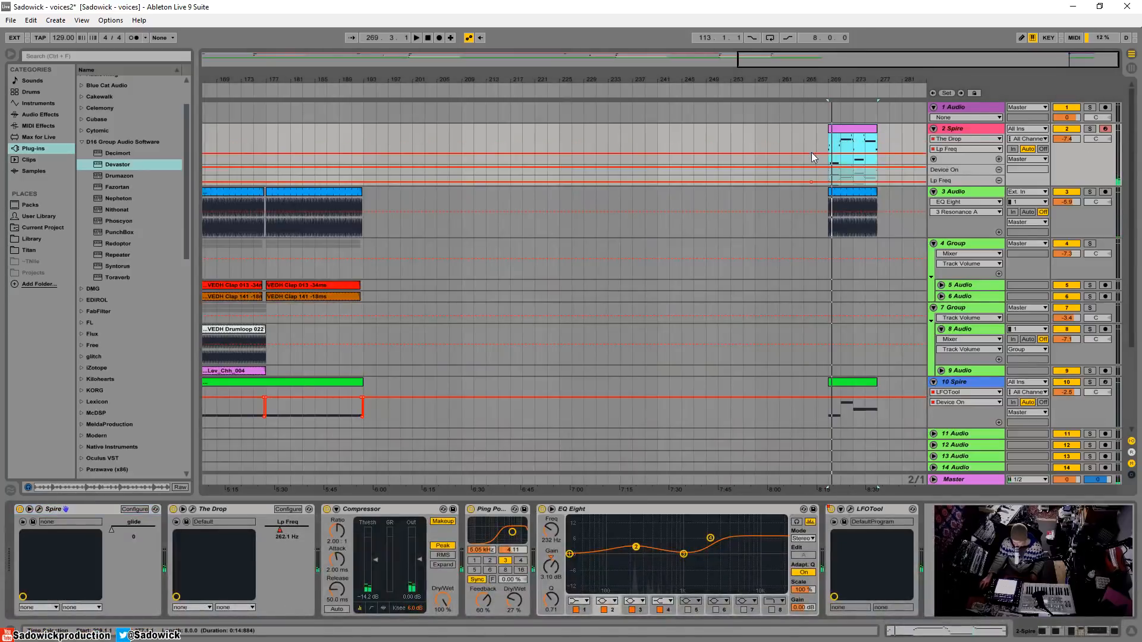
{"action": "left_click_drag", "start_coordinate": [820, 153], "coordinate": [844, 136]}
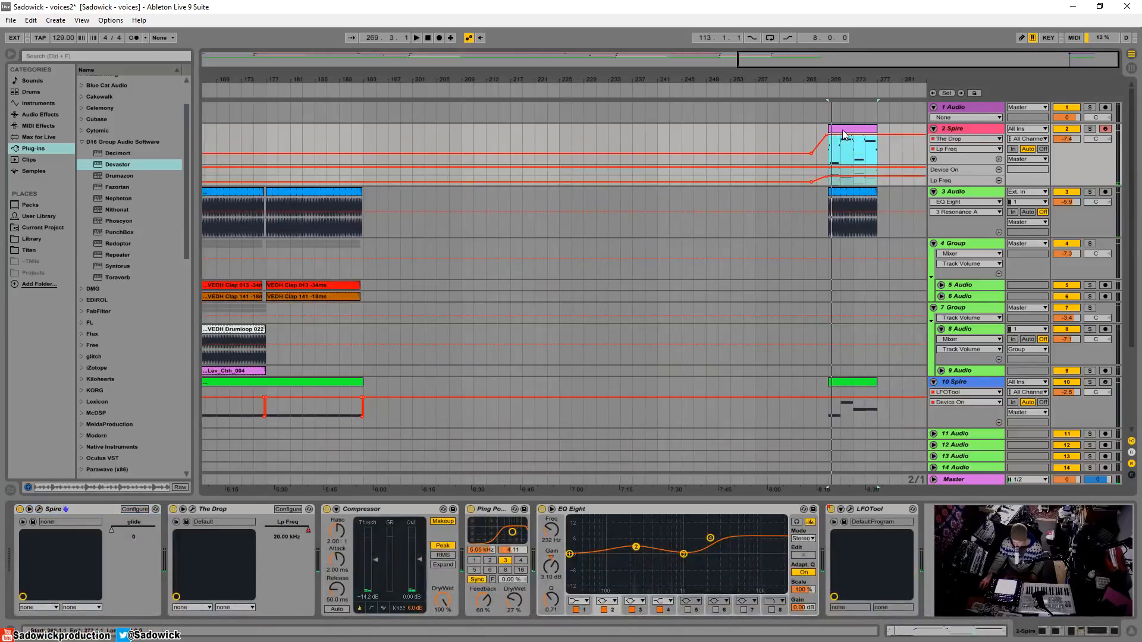
{"action": "key", "text": "space"}
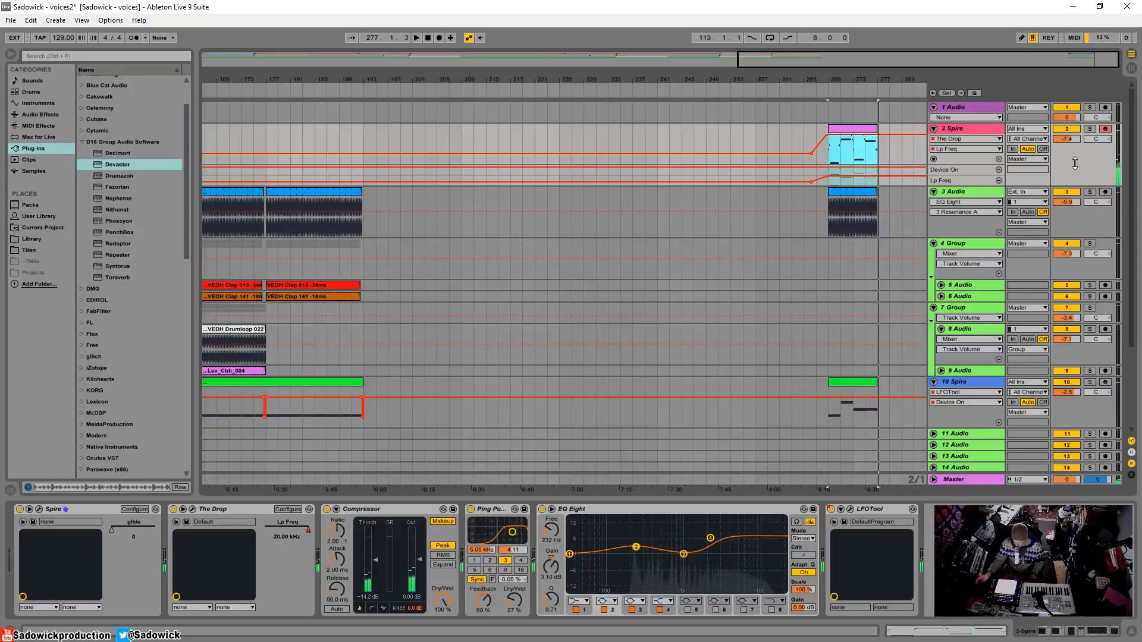
- Examine the waveform of the first clip on 3 Audio up close and increase that track's height
{"action": "left_click_drag", "start_coordinate": [892, 75], "coordinate": [903, 30]}
{"action": "left_click", "coordinate": [266, 132]}
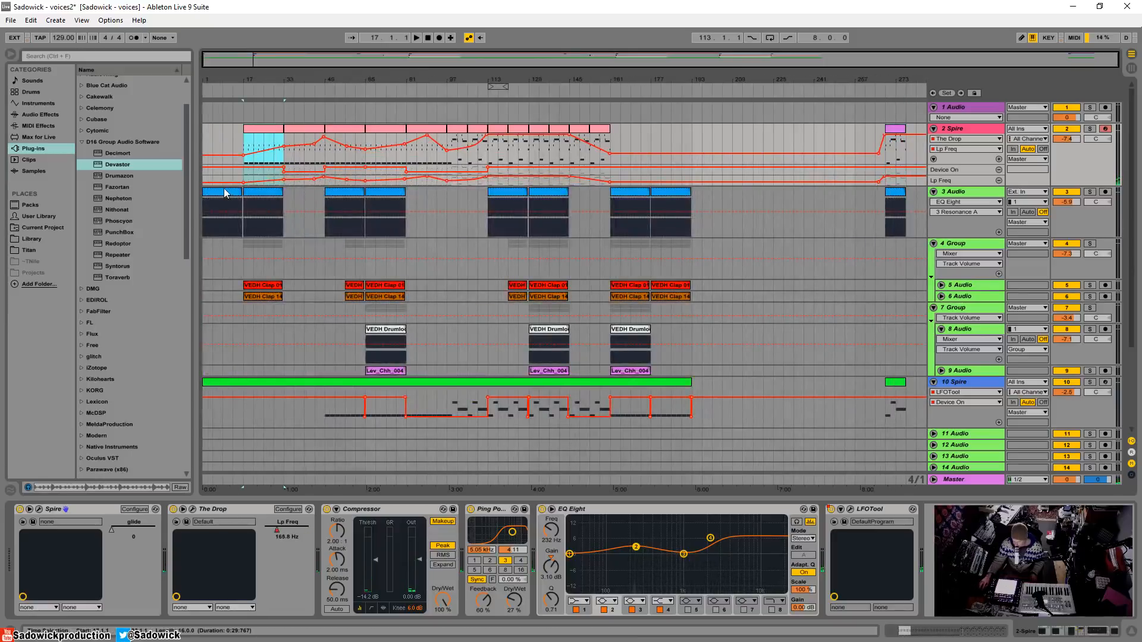
{"action": "left_click", "coordinate": [448, 223]}
{"action": "left_click_drag", "start_coordinate": [224, 85], "coordinate": [226, 100]}
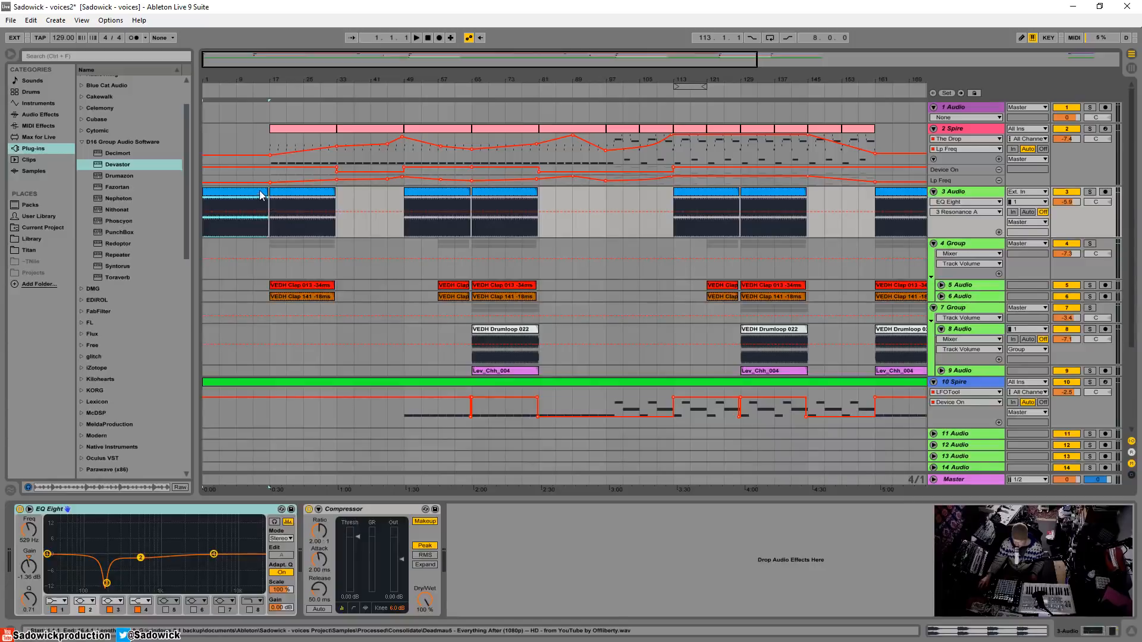
{"action": "left_click_drag", "start_coordinate": [207, 75], "coordinate": [218, 246]}
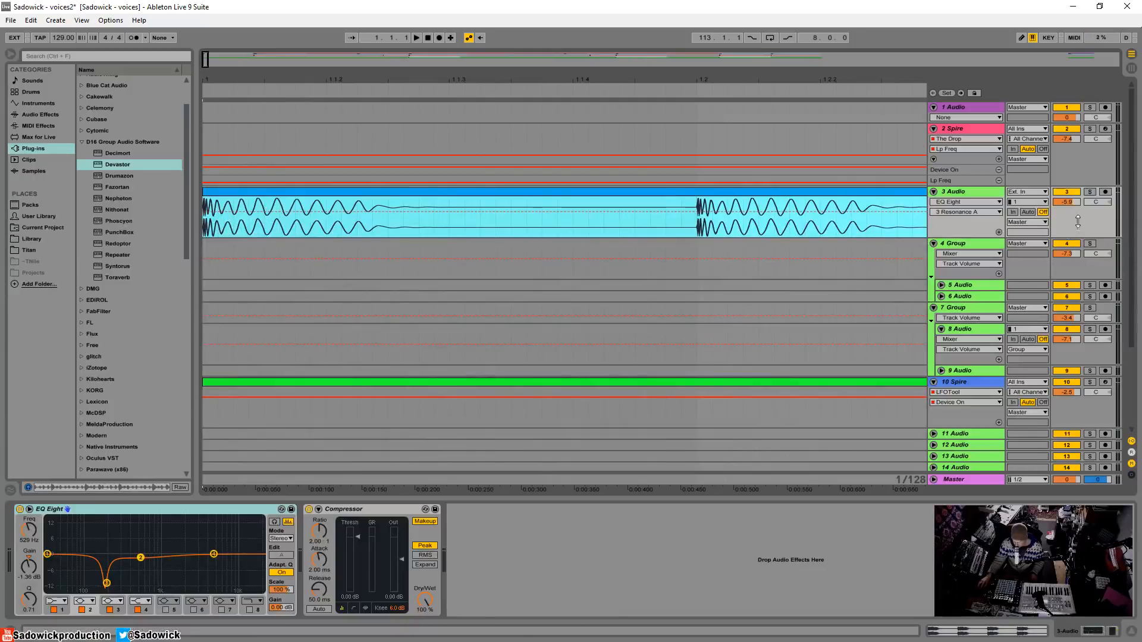
{"action": "left_click_drag", "start_coordinate": [1078, 238], "coordinate": [1078, 288]}
{"action": "left_click_drag", "start_coordinate": [360, 76], "coordinate": [358, 5]}
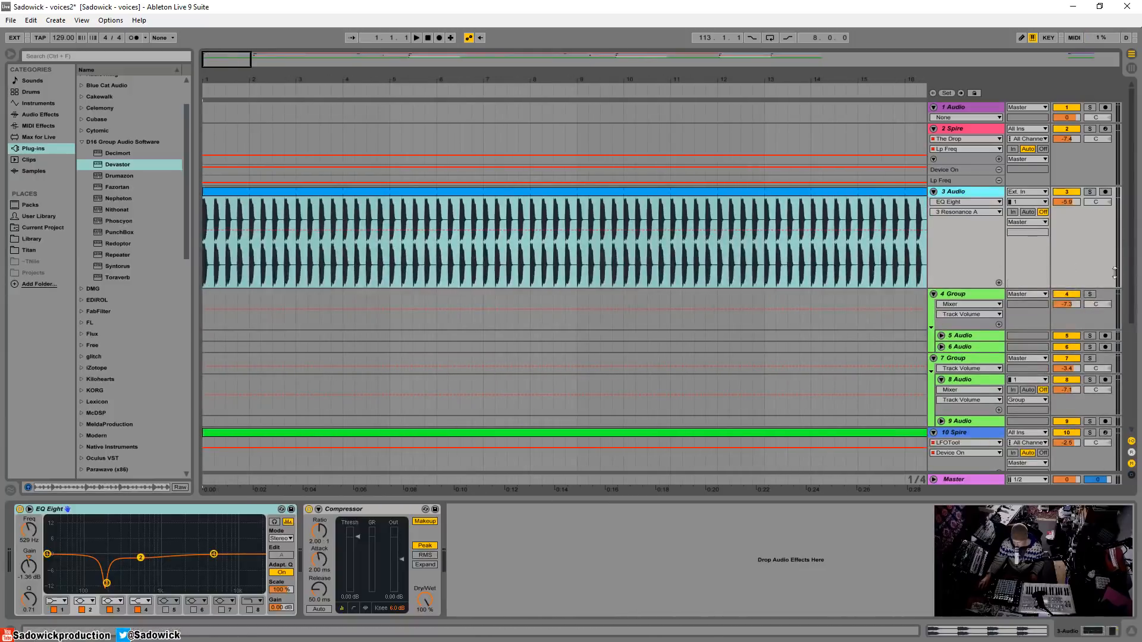
{"action": "left_click_drag", "start_coordinate": [451, 79], "coordinate": [450, 18]}
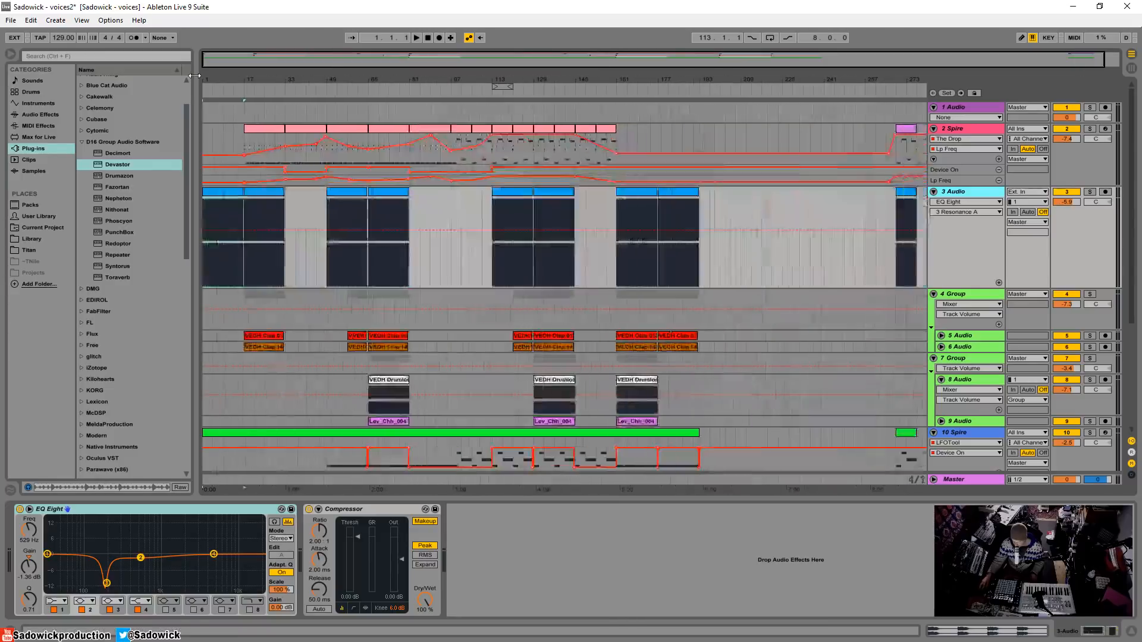
- Play the arrangement from its beginning, and play it again from the first Spire clip at bar 17
{"action": "key", "text": "space"}
{"action": "left_click_drag", "start_coordinate": [234, 76], "coordinate": [234, 91]}
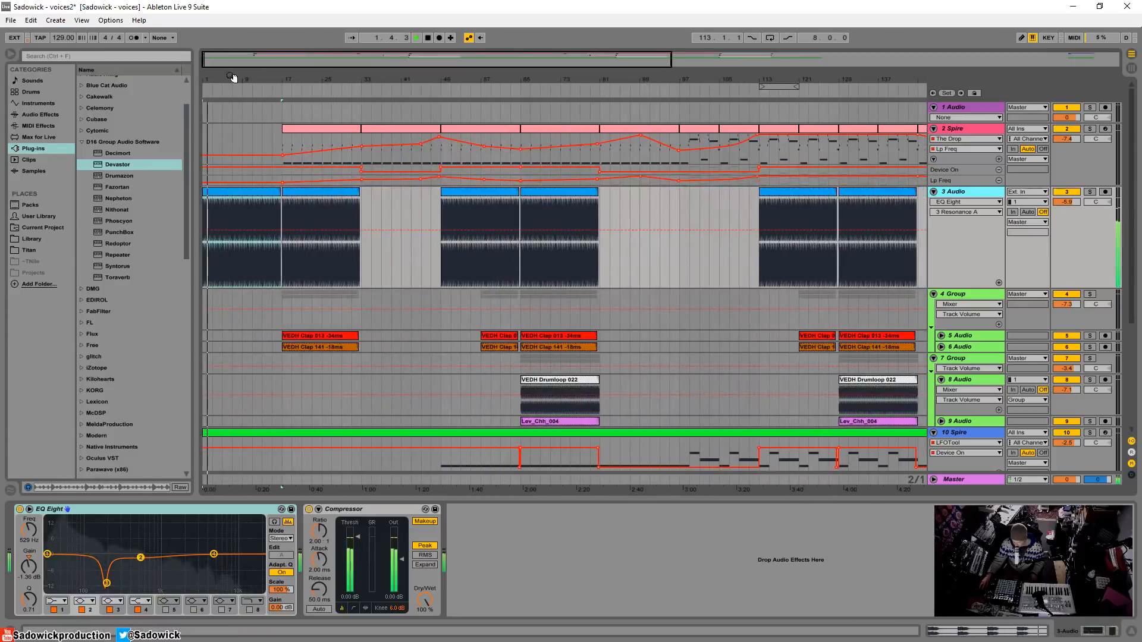
{"action": "left_click", "coordinate": [304, 129]}
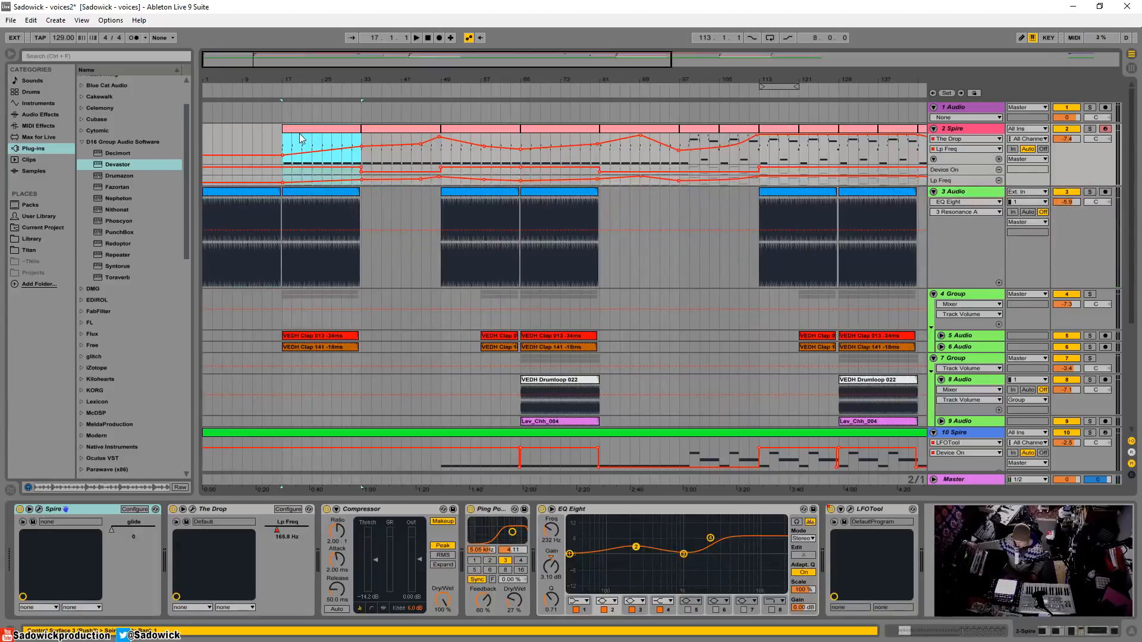
{"action": "key", "text": "space"}
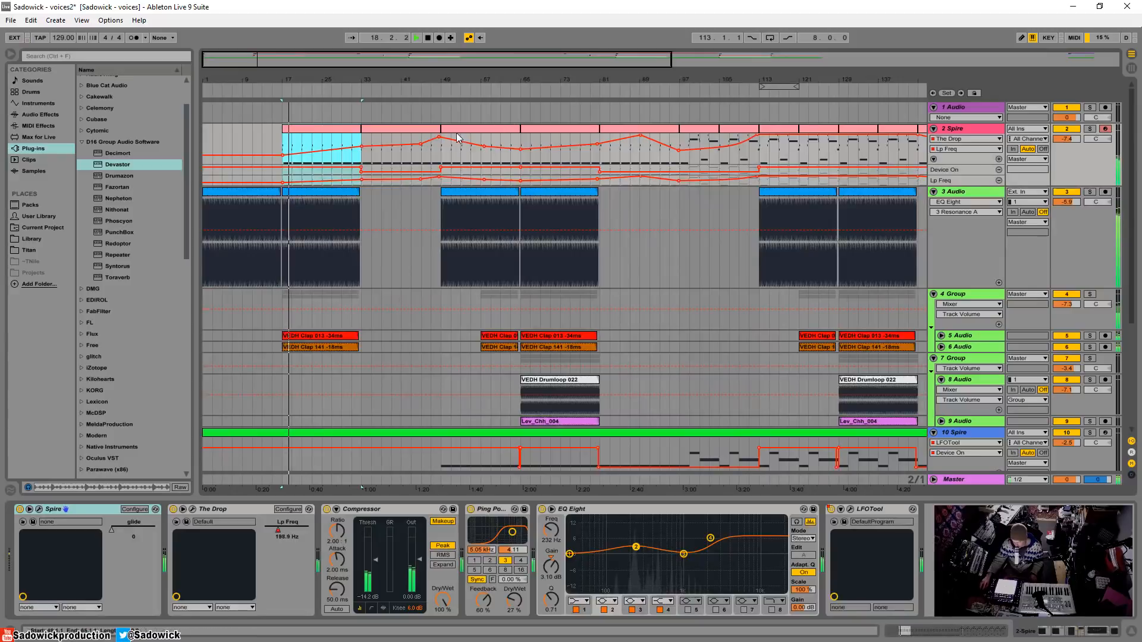
{"action": "key", "text": "space"}
- Select the 2 Spire clip at bar 49, solo the track and play it
{"action": "left_click", "coordinate": [1070, 160]}
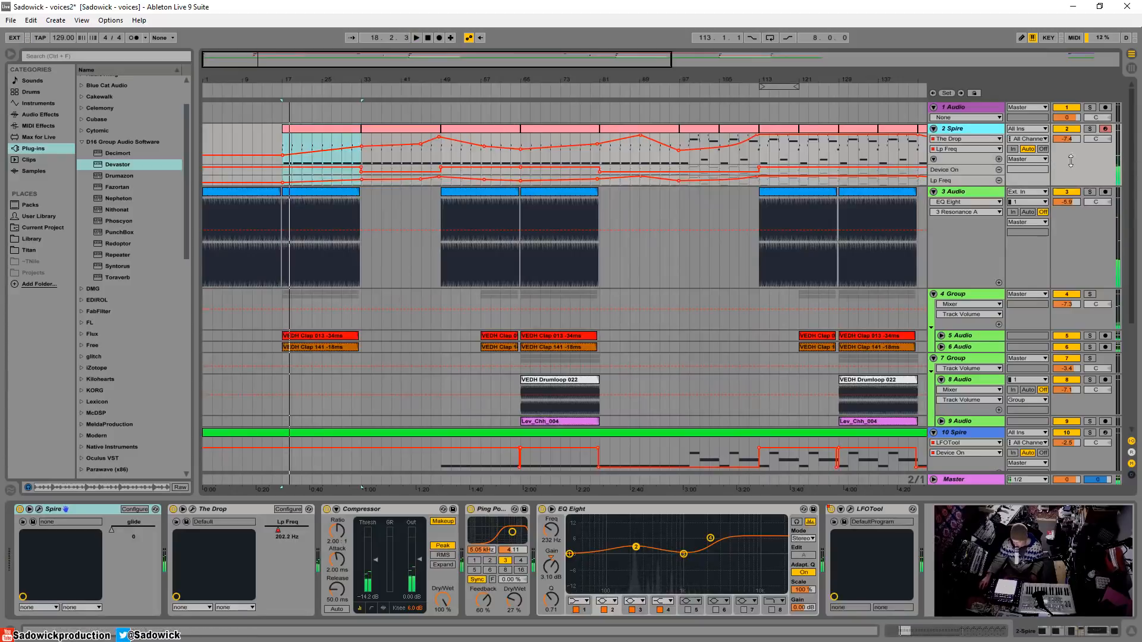
{"action": "left_click", "coordinate": [463, 129]}
{"action": "left_click", "coordinate": [390, 128]}
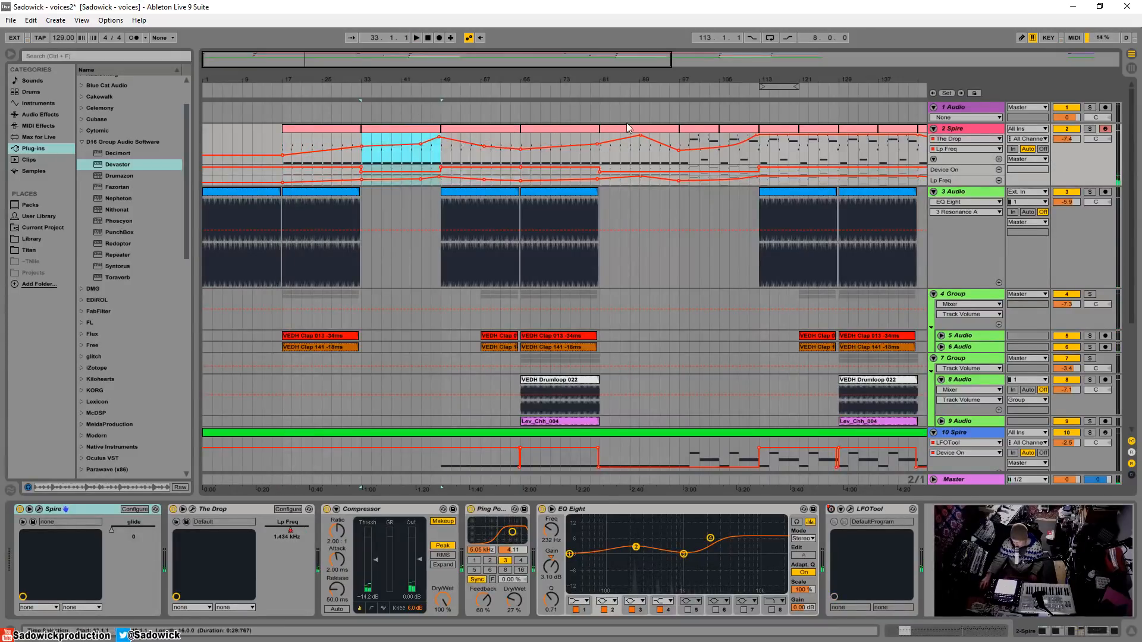
{"action": "left_click", "coordinate": [475, 128]}
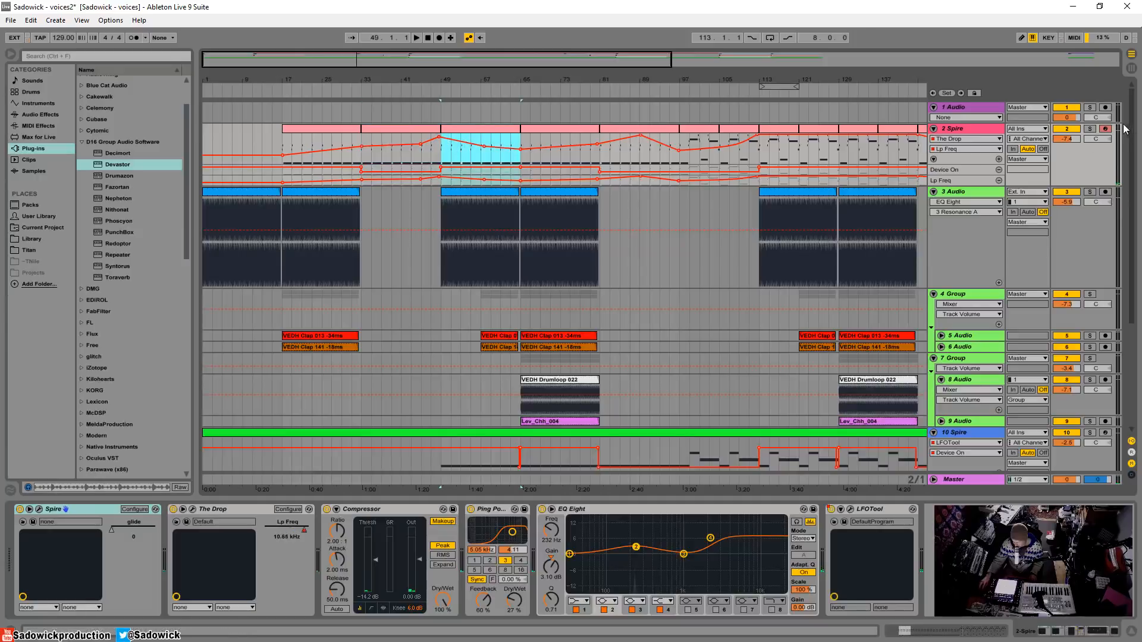
{"action": "left_click", "coordinate": [1090, 129]}
{"action": "key", "text": "space"}
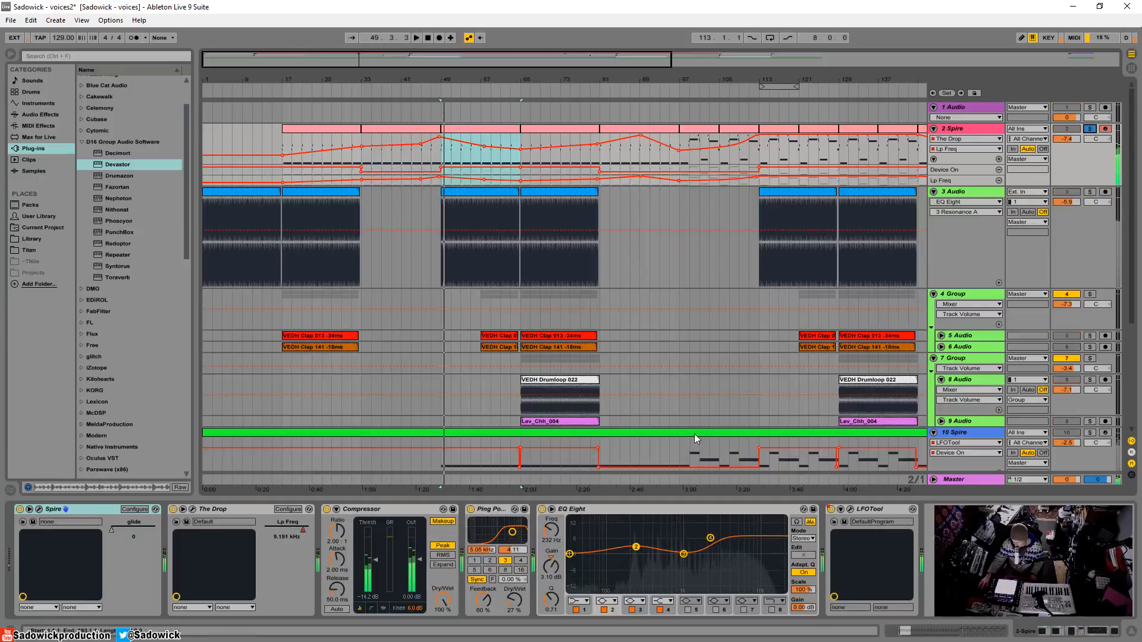
- Open the Spire synth on 2 Spire, inspect its preset and ENV4 envelope, and close it
{"action": "left_click", "coordinate": [38, 510]}
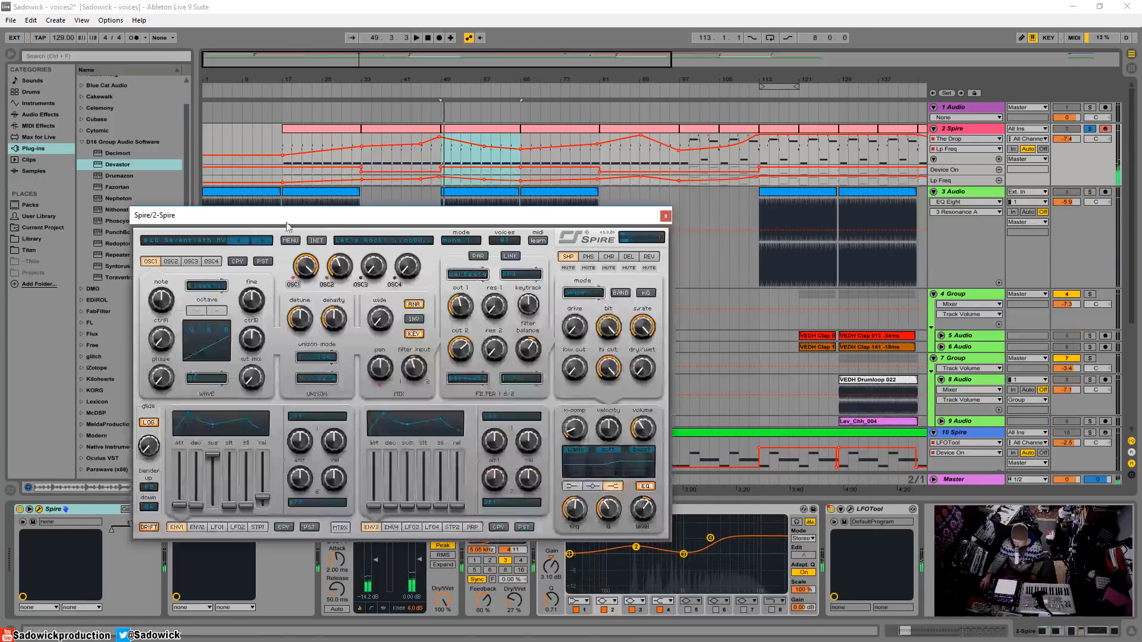
{"action": "left_click_drag", "start_coordinate": [327, 214], "coordinate": [373, 135]}
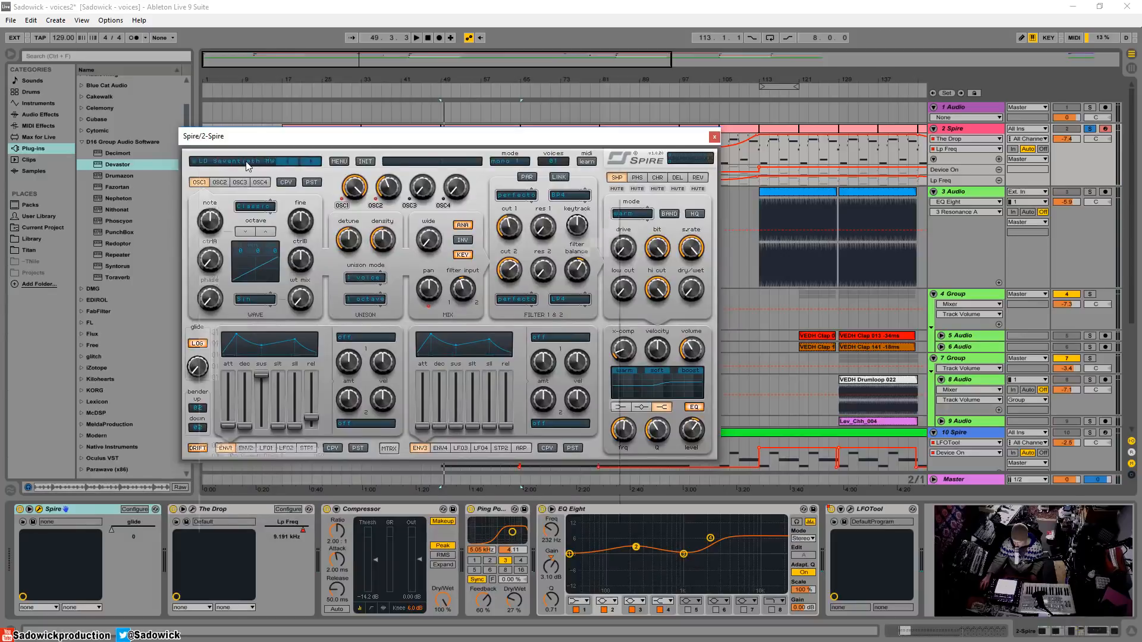
{"action": "left_click", "coordinate": [247, 163]}
{"action": "left_click", "coordinate": [337, 137]}
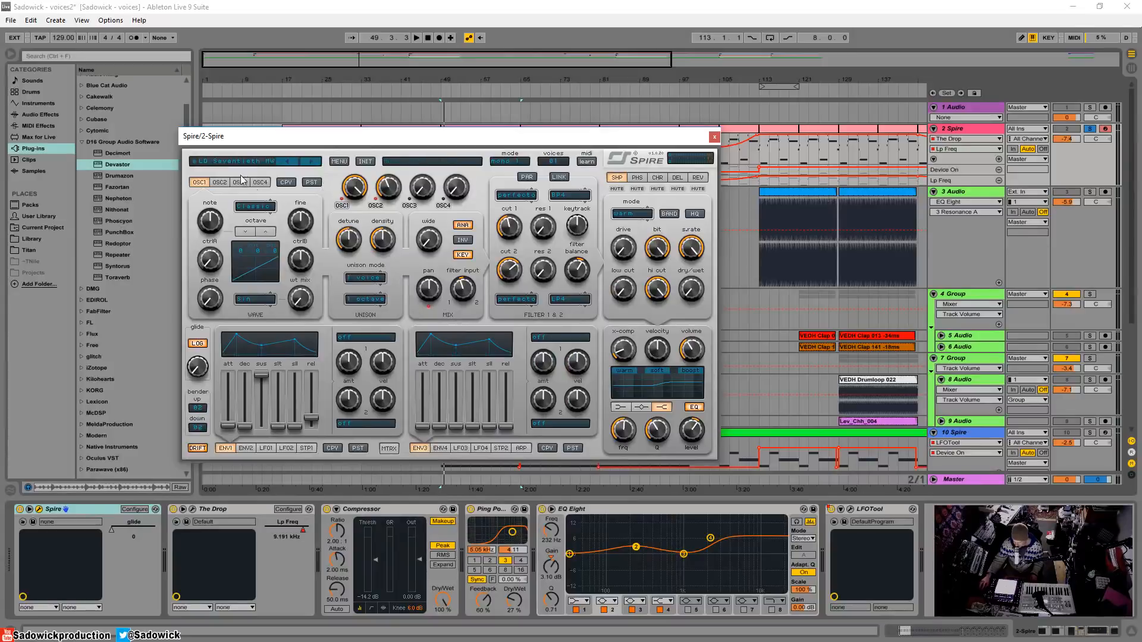
{"action": "left_click", "coordinate": [441, 449]}
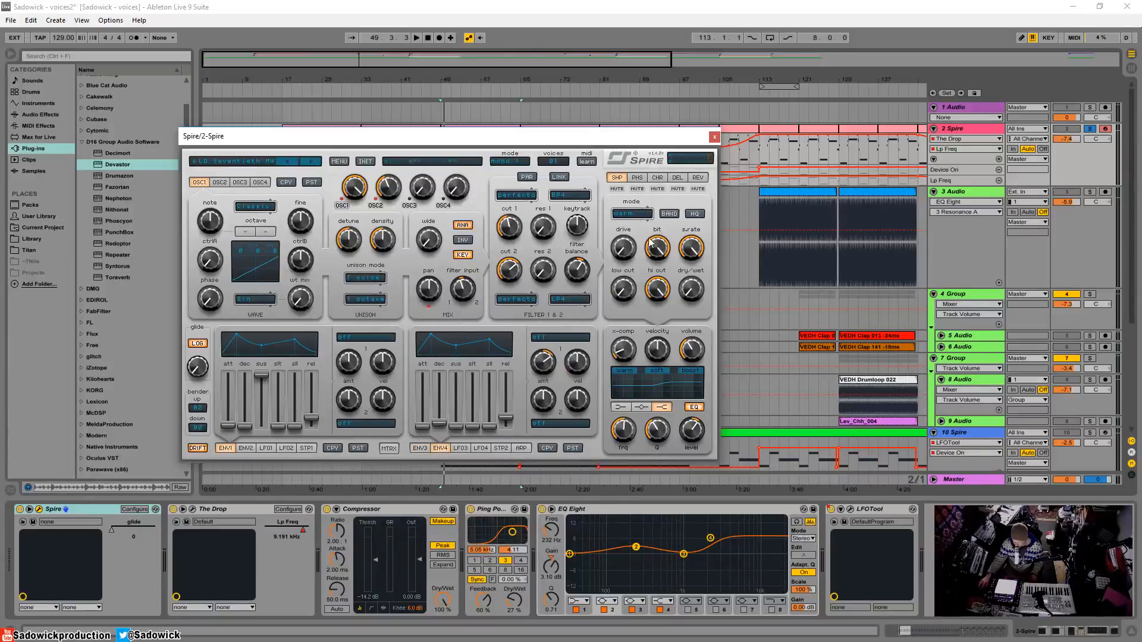
{"action": "left_click", "coordinate": [714, 137]}
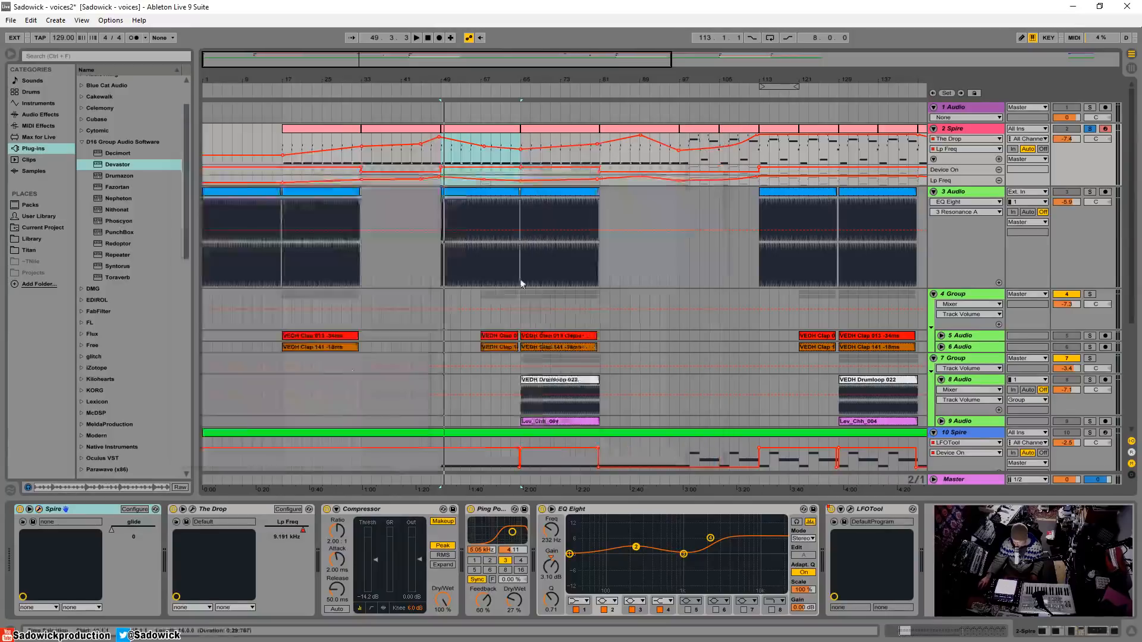
- Open The Drop filter plug-in on 2 Spire, examine its low-pass settings and close it
{"action": "left_click", "coordinate": [192, 509]}
{"action": "left_click_drag", "start_coordinate": [592, 186], "coordinate": [539, 238]}
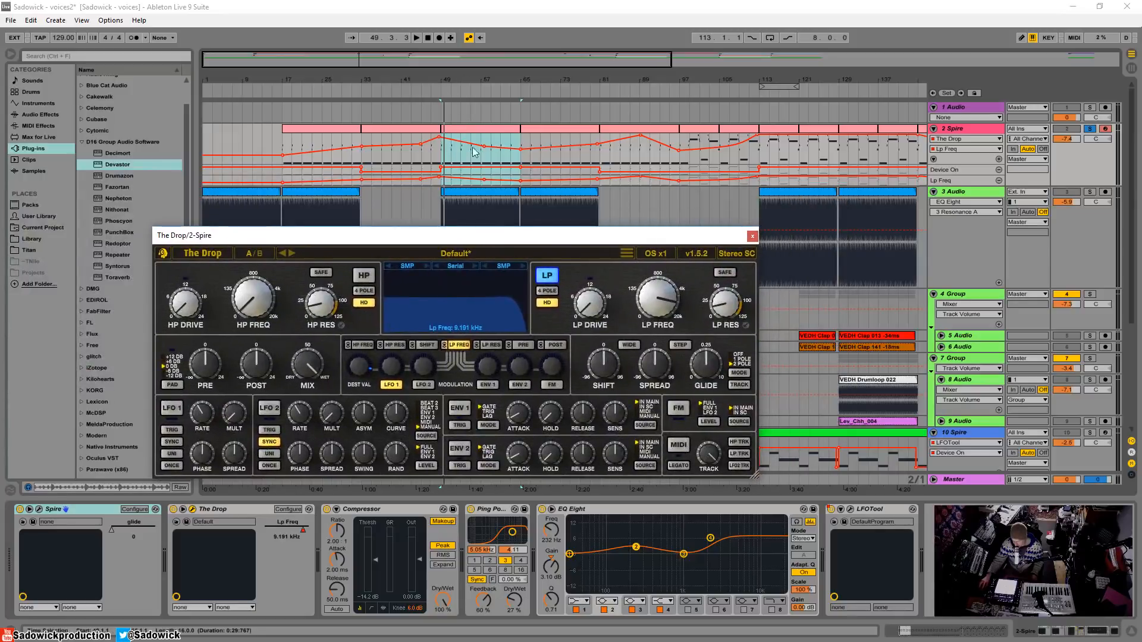
{"action": "left_click", "coordinate": [753, 237]}
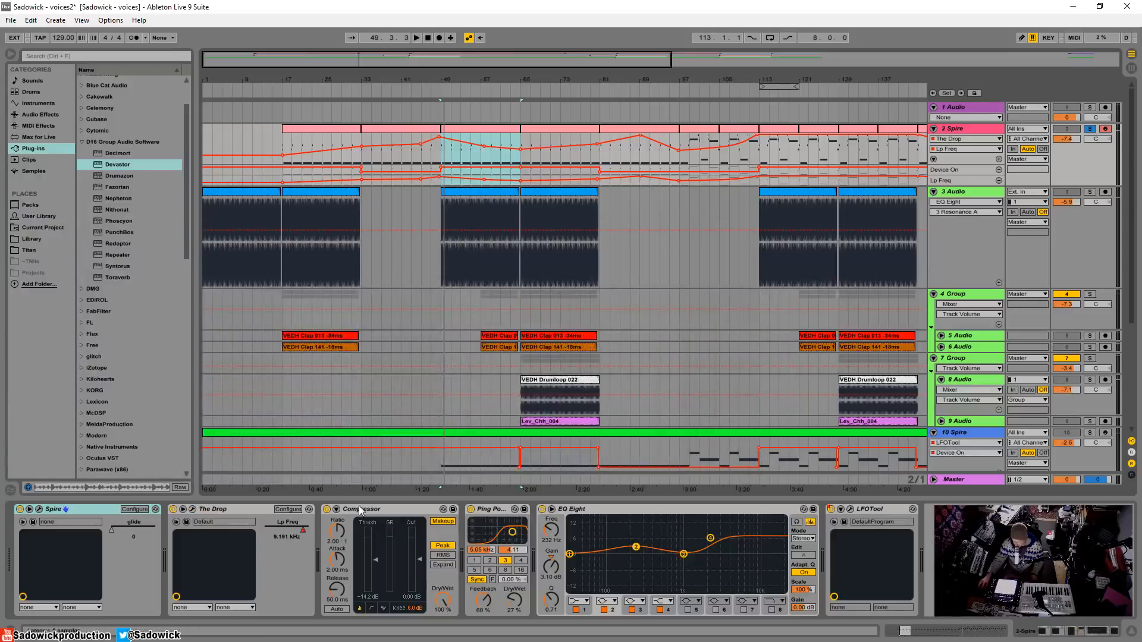
- Select the Compressor, show EQ Eight's Device On automation, and play the soloed Spire part from bar 49
{"action": "left_click", "coordinate": [402, 516]}
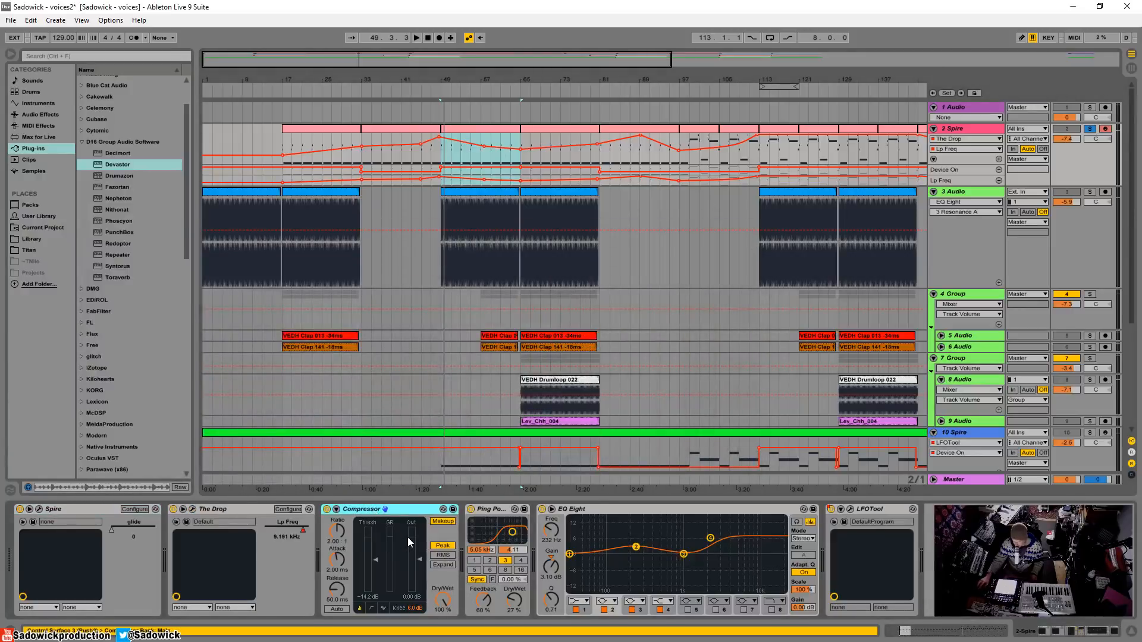
{"action": "left_click", "coordinate": [475, 137]}
{"action": "key", "text": "space"}
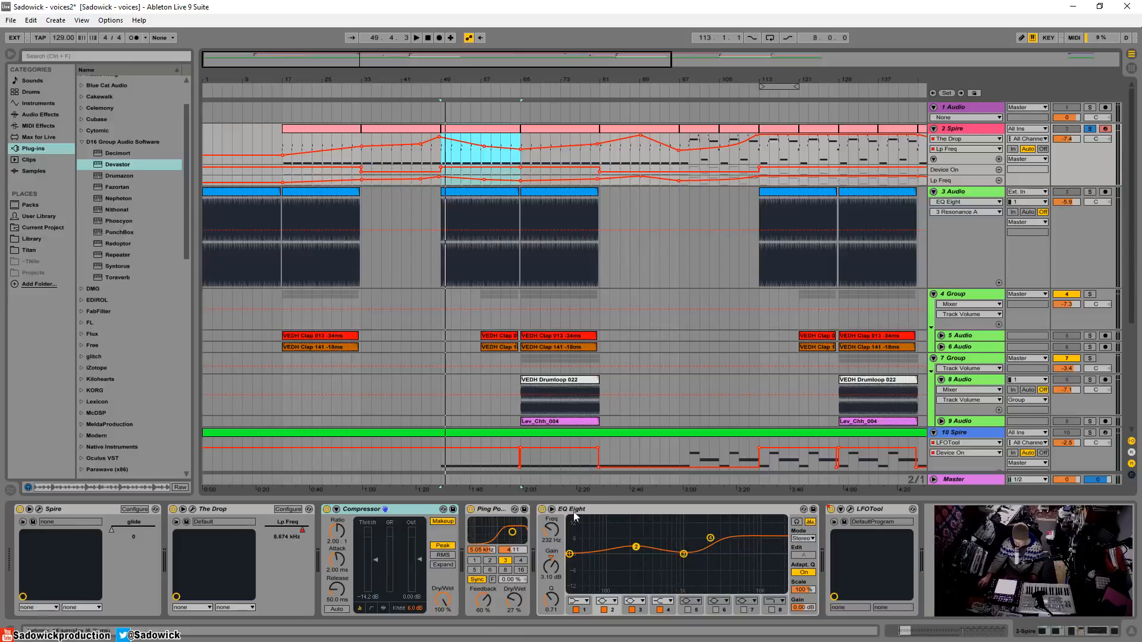
{"action": "left_click", "coordinate": [542, 509]}
{"action": "key", "text": "space"}
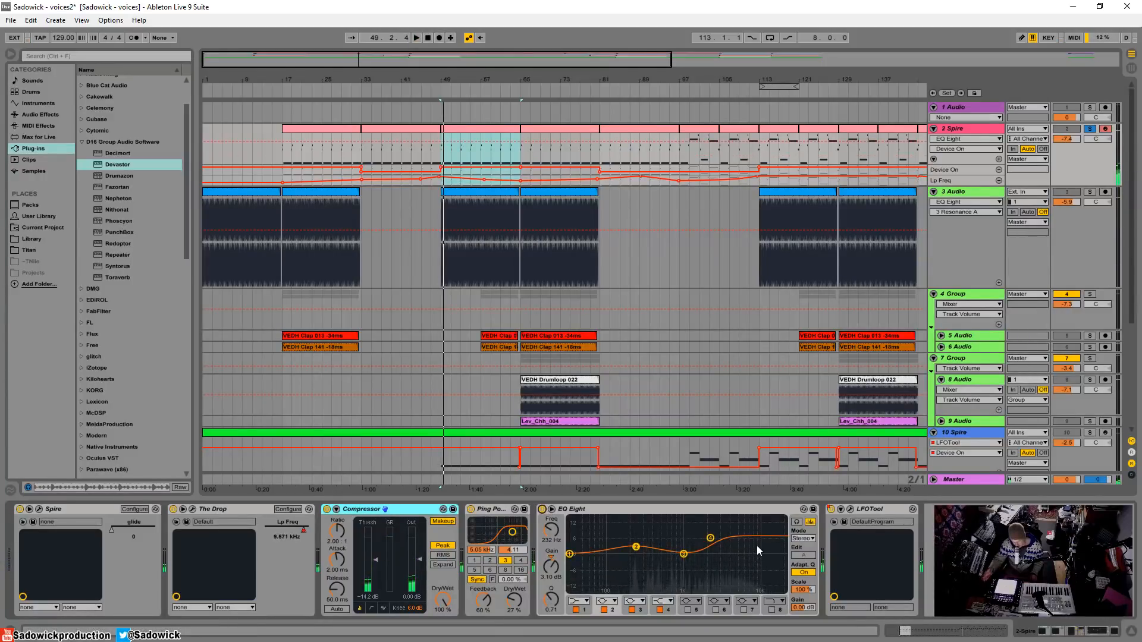
- Show LFOTool's Device On automation across the 2 Spire clips and make the track slightly taller
{"action": "right_click", "coordinate": [832, 515]}
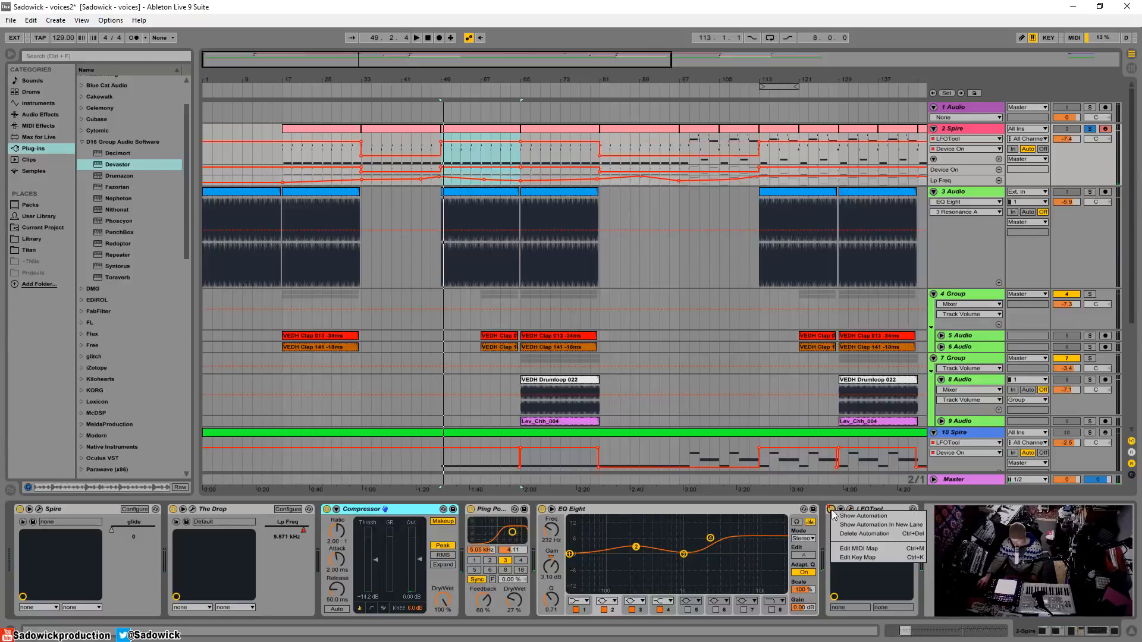
{"action": "left_click", "coordinate": [417, 85]}
{"action": "mouse_move", "coordinate": [435, 79]}
{"action": "left_mouse_down"}
{"action": "mouse_move", "coordinate": [439, 95]}
{"action": "mouse_move", "coordinate": [426, 78]}
{"action": "left_mouse_up"}
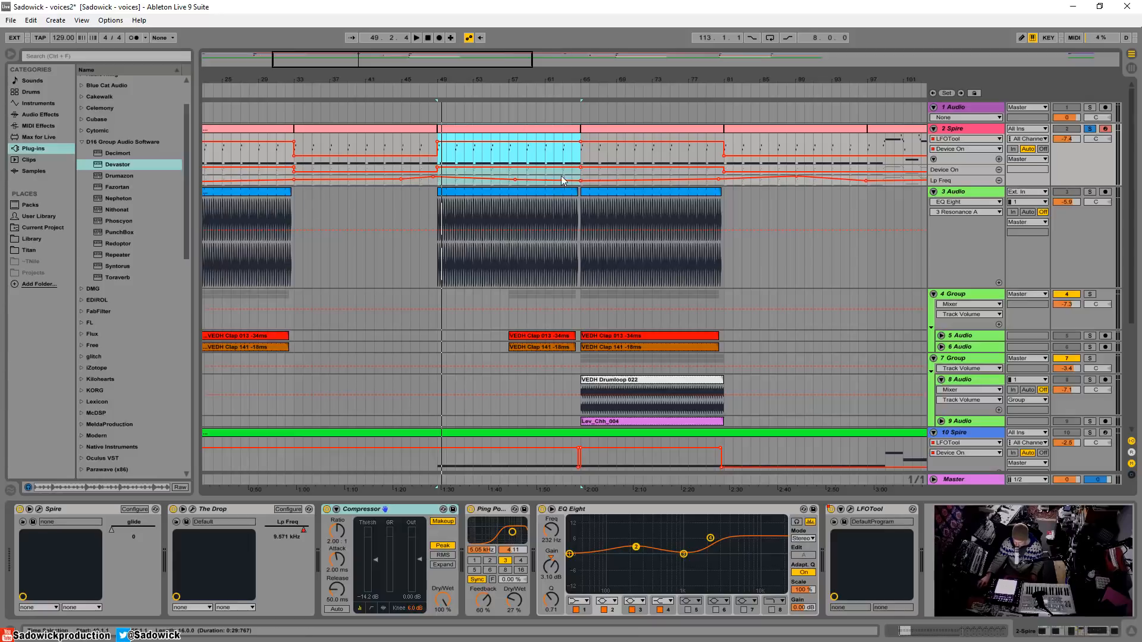
{"action": "left_click_drag", "start_coordinate": [592, 78], "coordinate": [438, 70]}
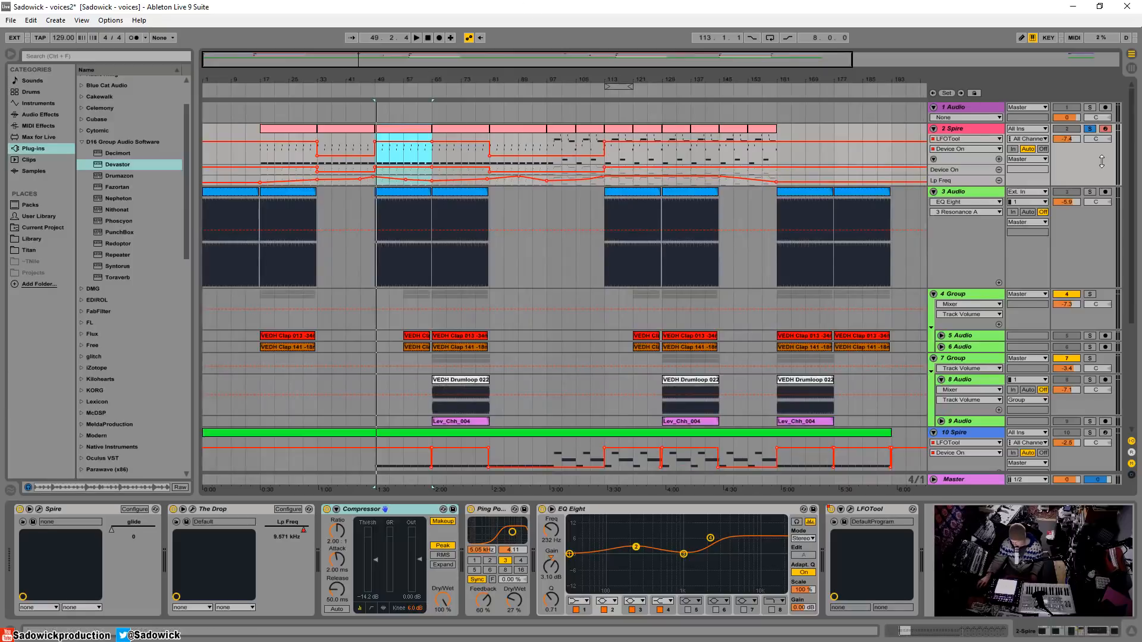
{"action": "left_click_drag", "start_coordinate": [1101, 161], "coordinate": [1101, 171]}
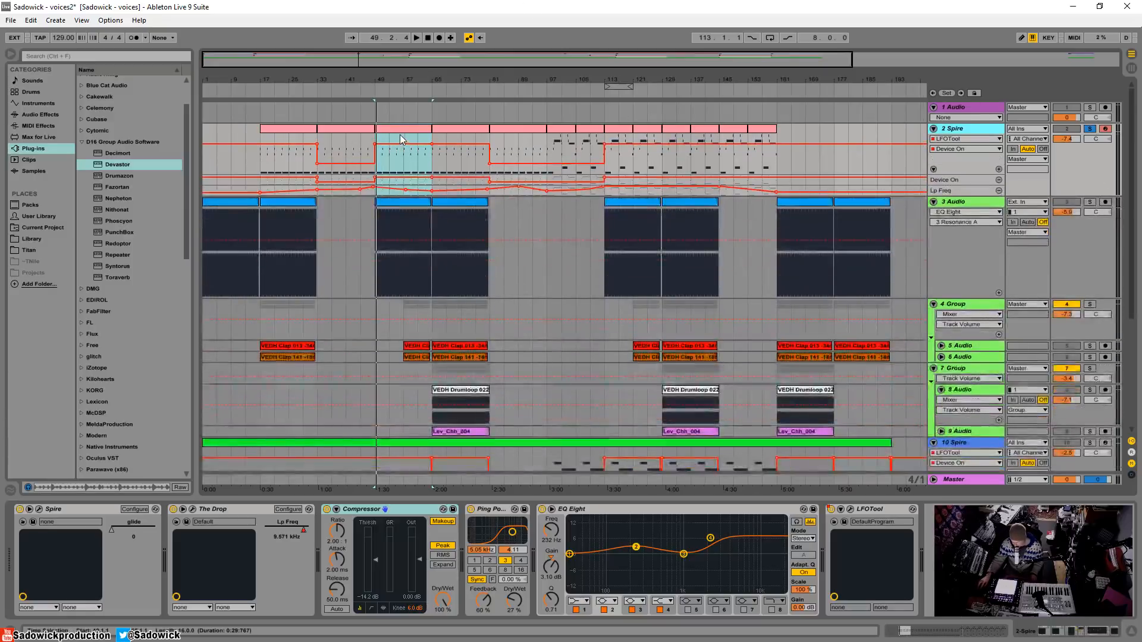
- Play from bar 49, solo 3 Audio instead of 2 Spire, and display the 3 Audio device chain
{"action": "left_click", "coordinate": [402, 140]}
{"action": "key", "text": "space"}
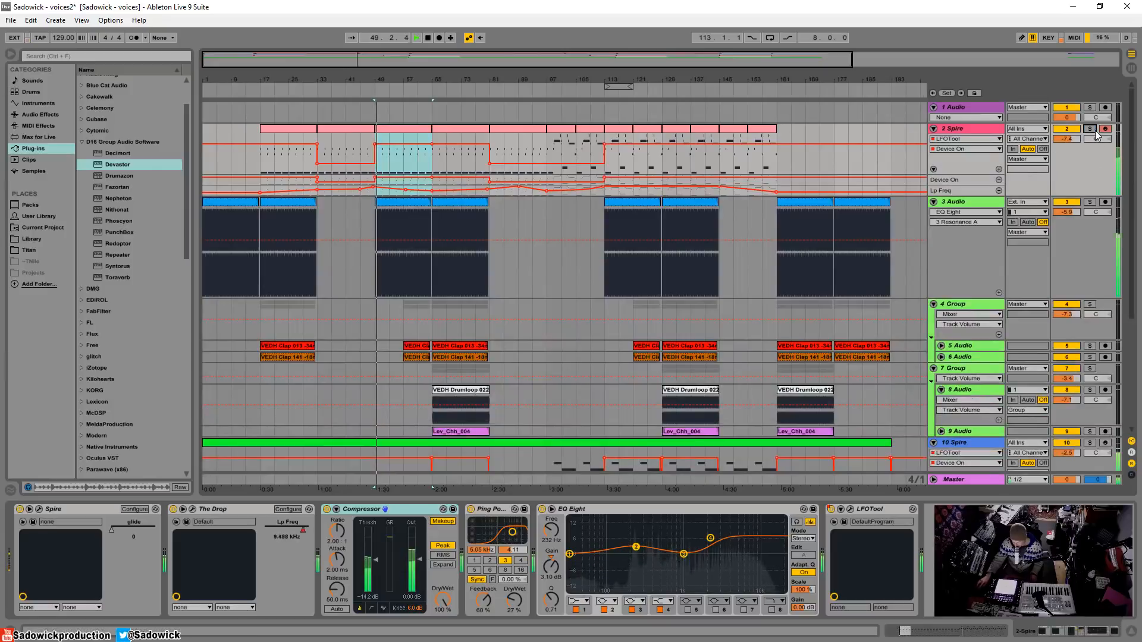
{"action": "left_click", "coordinate": [1090, 202]}
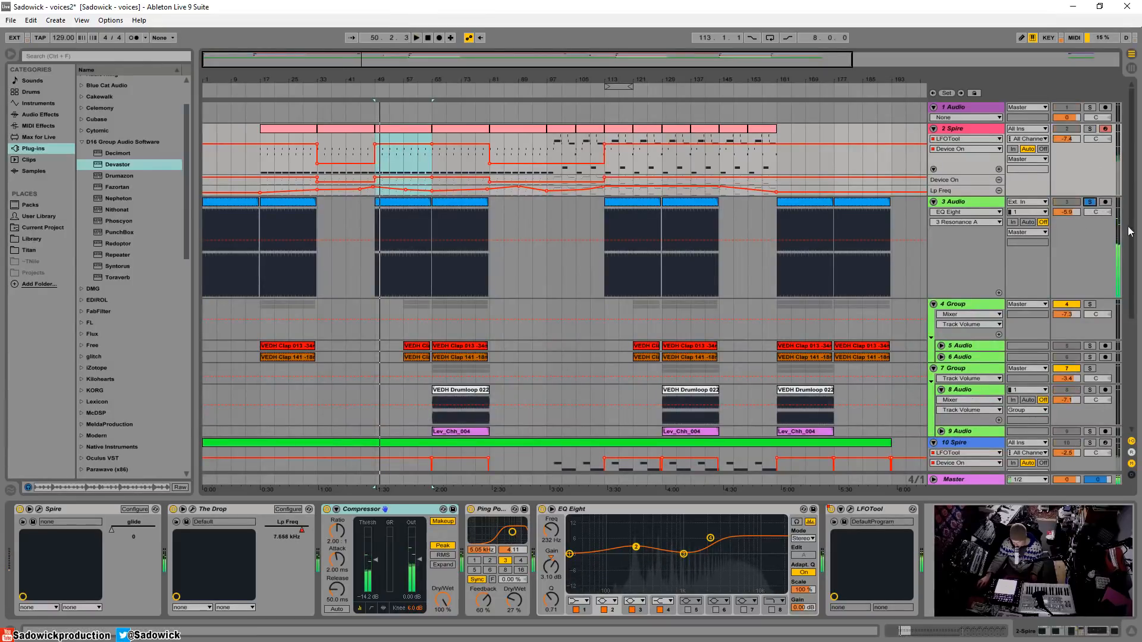
{"action": "left_click", "coordinate": [1088, 262]}
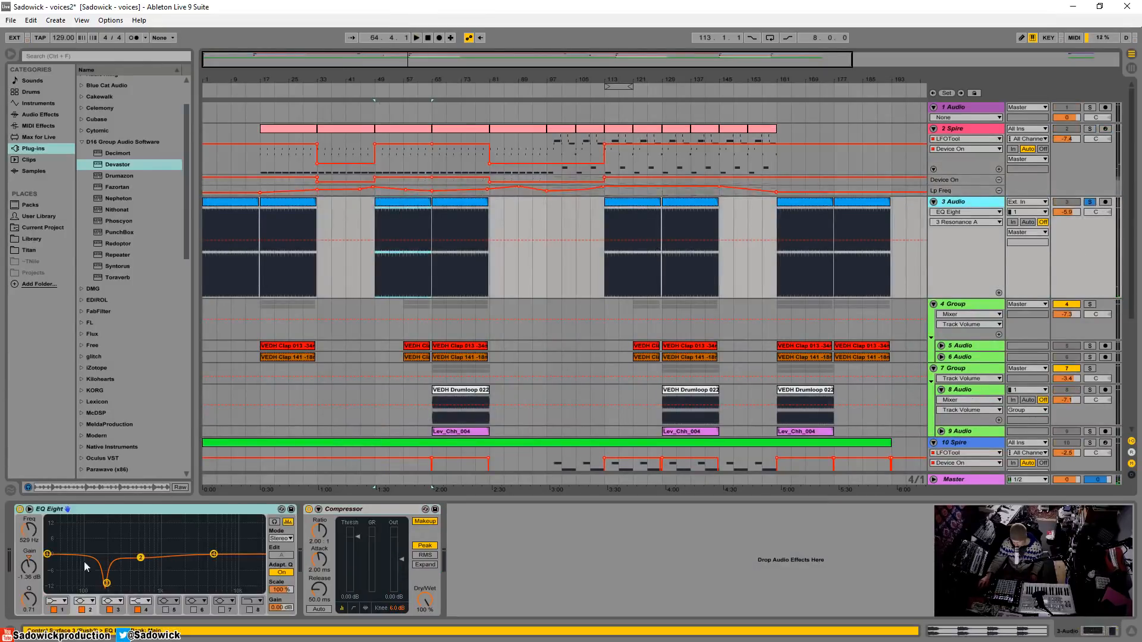
- Select band 3 in 3 Audio's EQ Eight, play the soloed track, and show the Compressor's activity view
{"action": "left_click", "coordinate": [108, 584]}
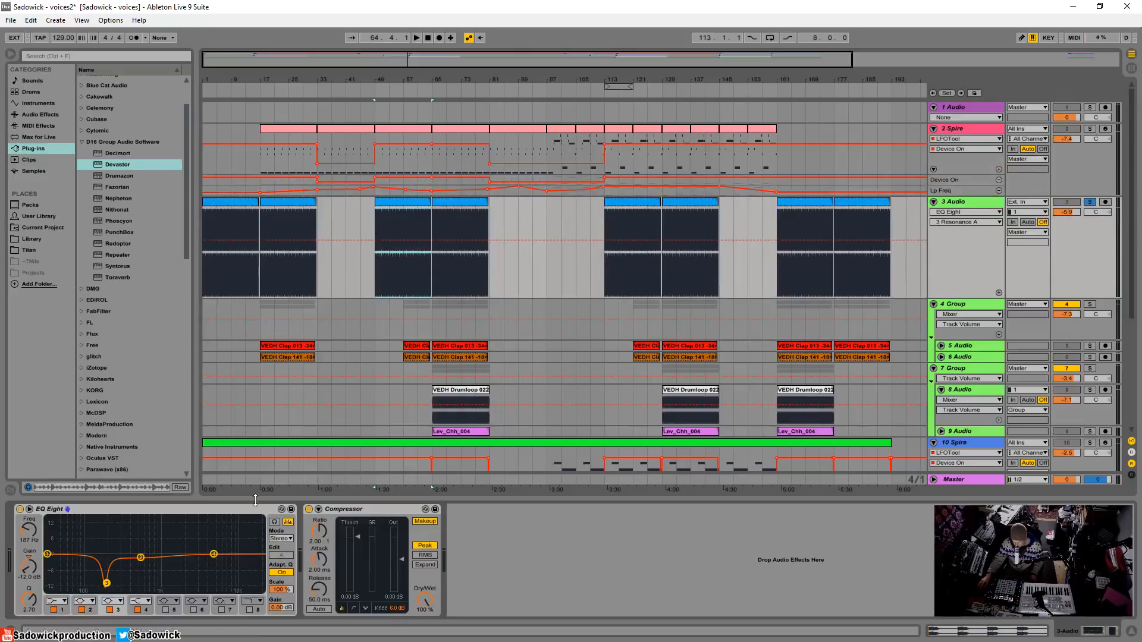
{"action": "key", "text": "space"}
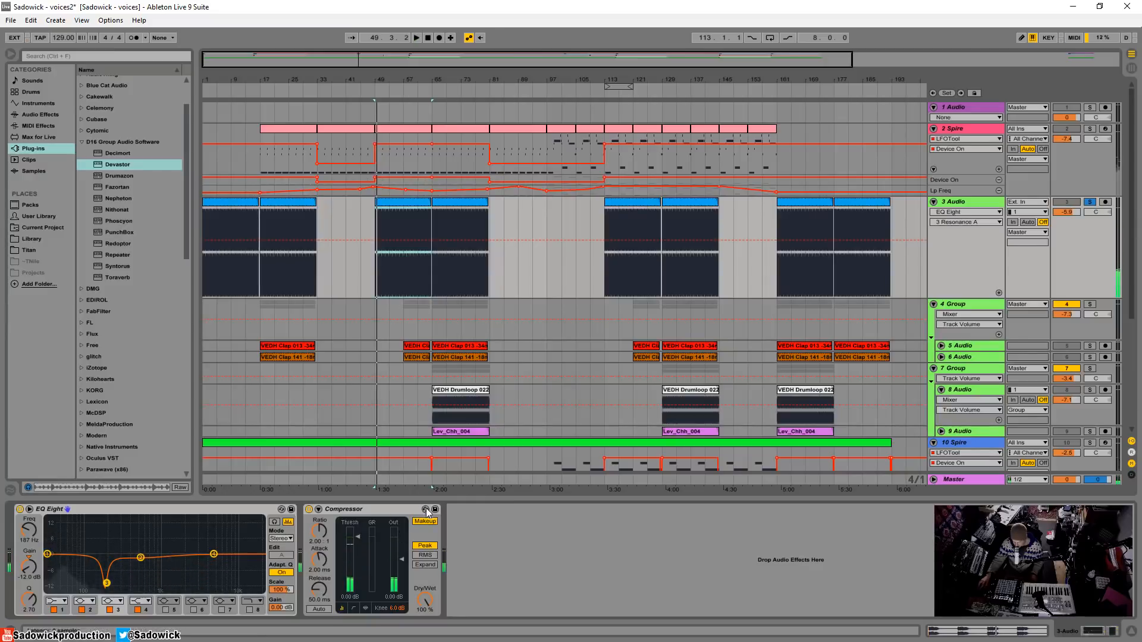
{"action": "left_click", "coordinate": [365, 609]}
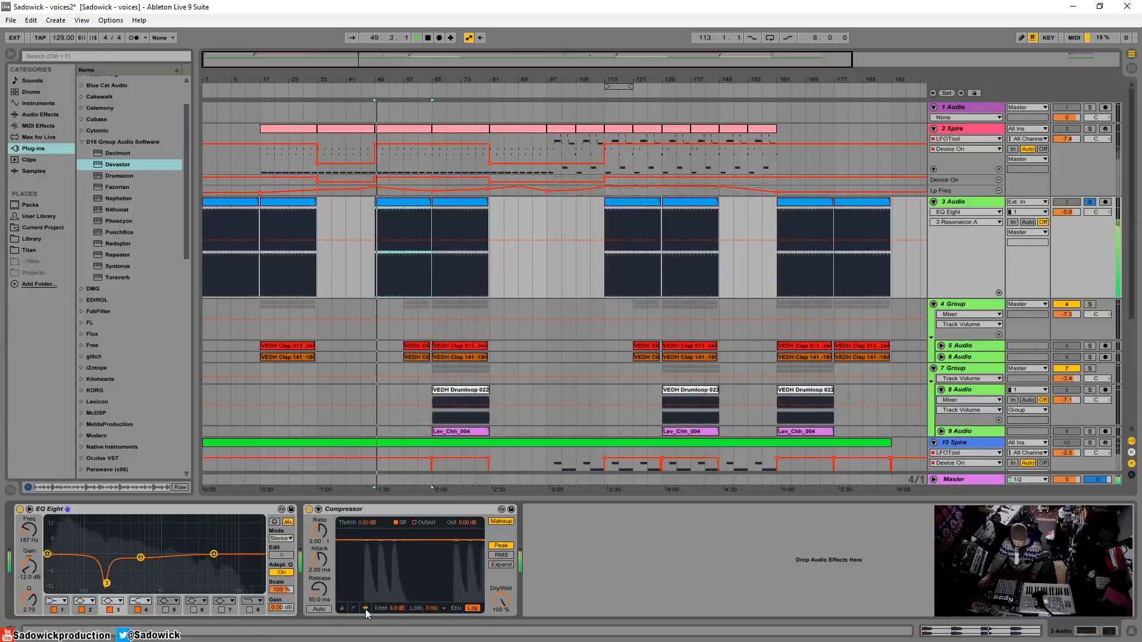
- Reduce 3 Audio's height and move the solo from it to 4 Group, selecting the 5 Audio clap clip at bar 65
{"action": "left_click_drag", "start_coordinate": [1081, 238], "coordinate": [1089, 204]}
{"action": "left_click", "coordinate": [1090, 202]}
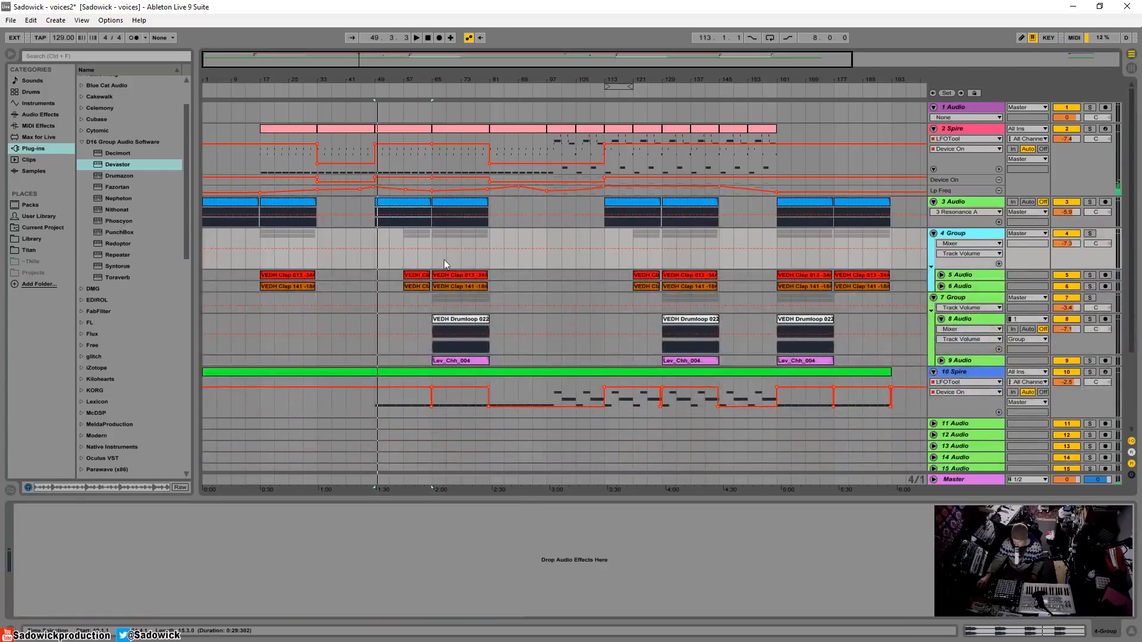
{"action": "left_click", "coordinate": [468, 275]}
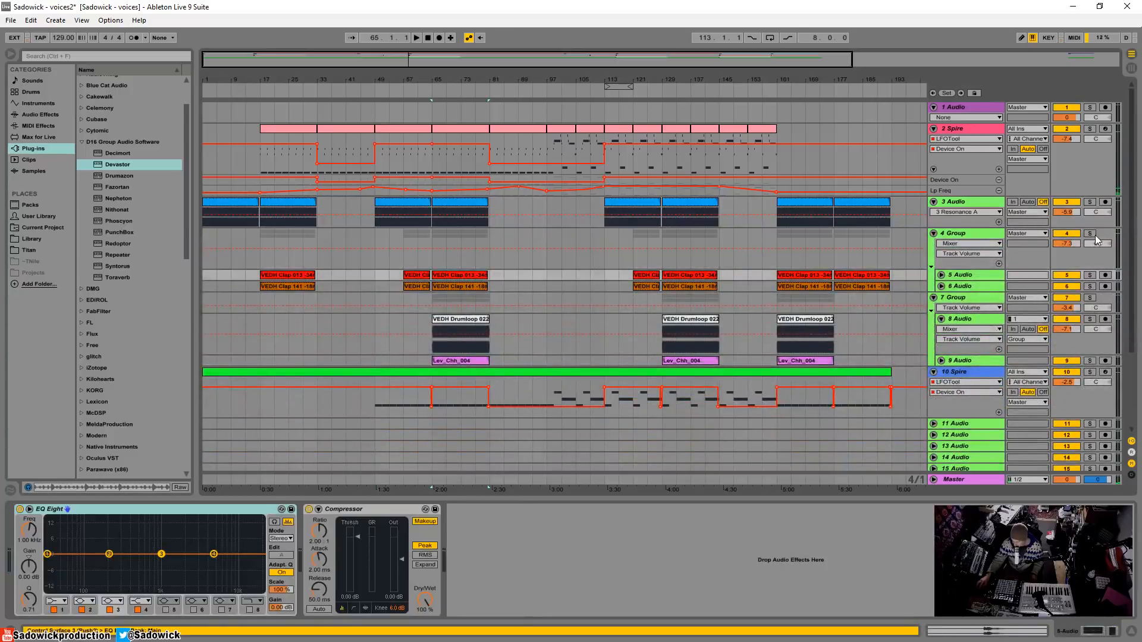
{"action": "left_click", "coordinate": [1092, 235]}
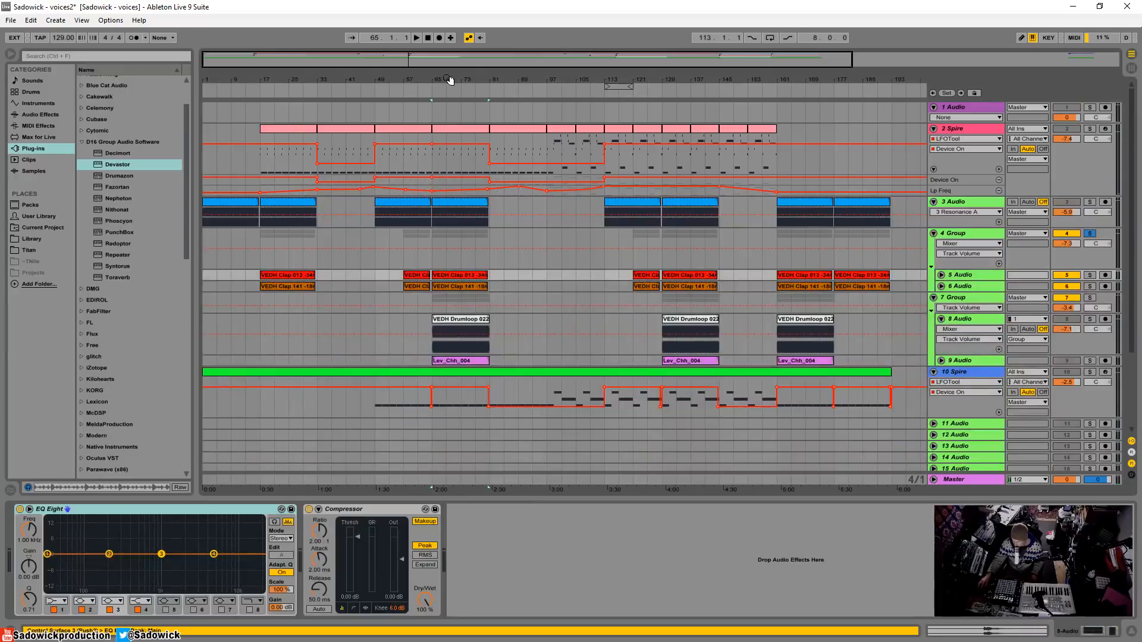
{"action": "left_click_drag", "start_coordinate": [449, 80], "coordinate": [443, 113]}
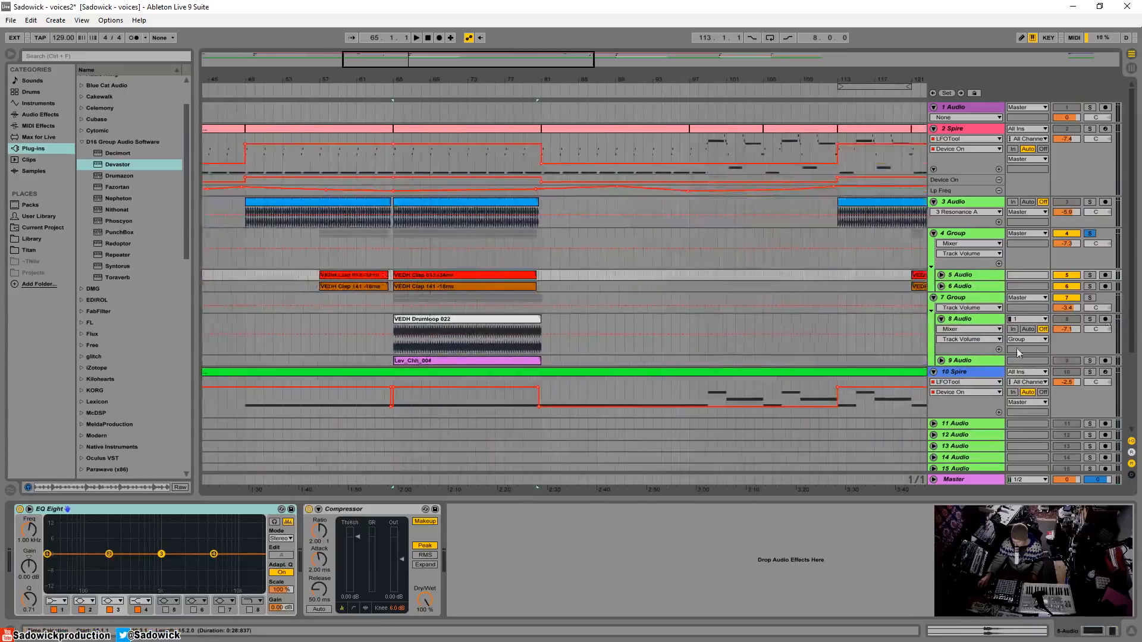
- Unfold 5 Audio and 6 Audio inside 4 Group and make their lanes taller to show the clap waveforms
{"action": "left_click", "coordinate": [941, 276]}
{"action": "left_click", "coordinate": [934, 301]}
{"action": "left_click", "coordinate": [941, 296]}
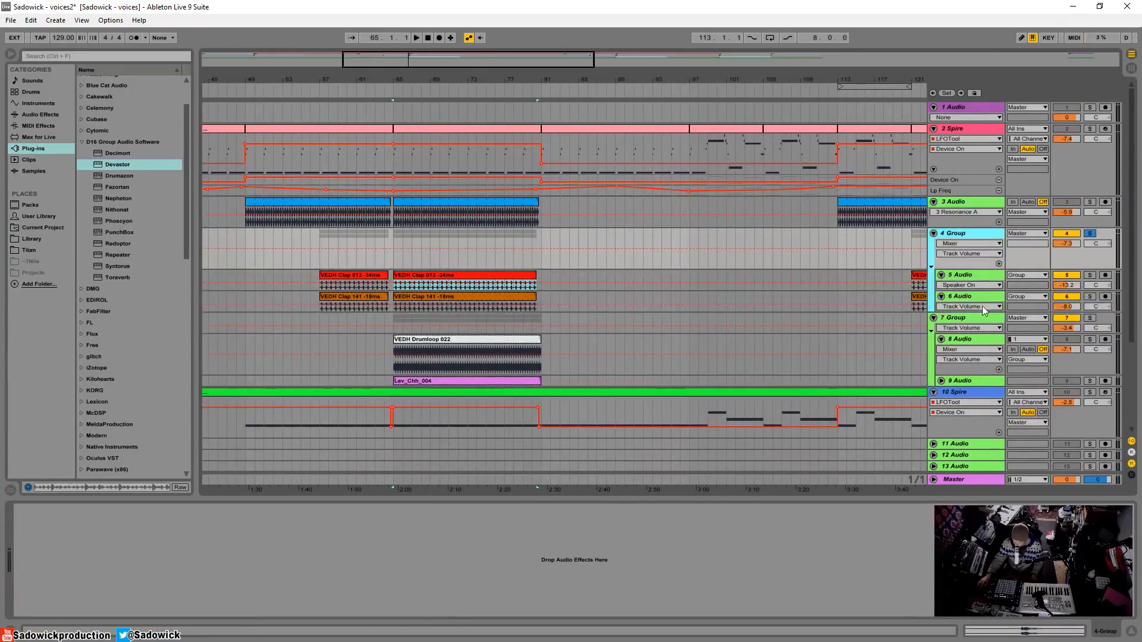
{"action": "left_click_drag", "start_coordinate": [982, 291], "coordinate": [982, 311]}
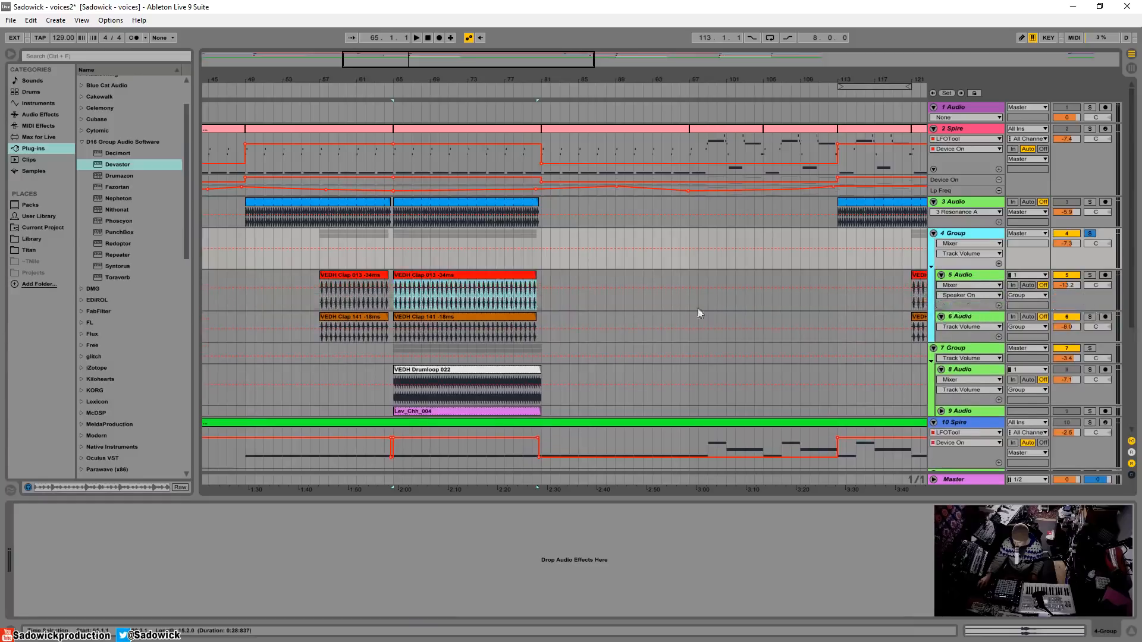
- Select the VEDH Clap 013 clip at bar 65, solo 5 Audio and audition the clap
{"action": "left_click", "coordinate": [466, 271]}
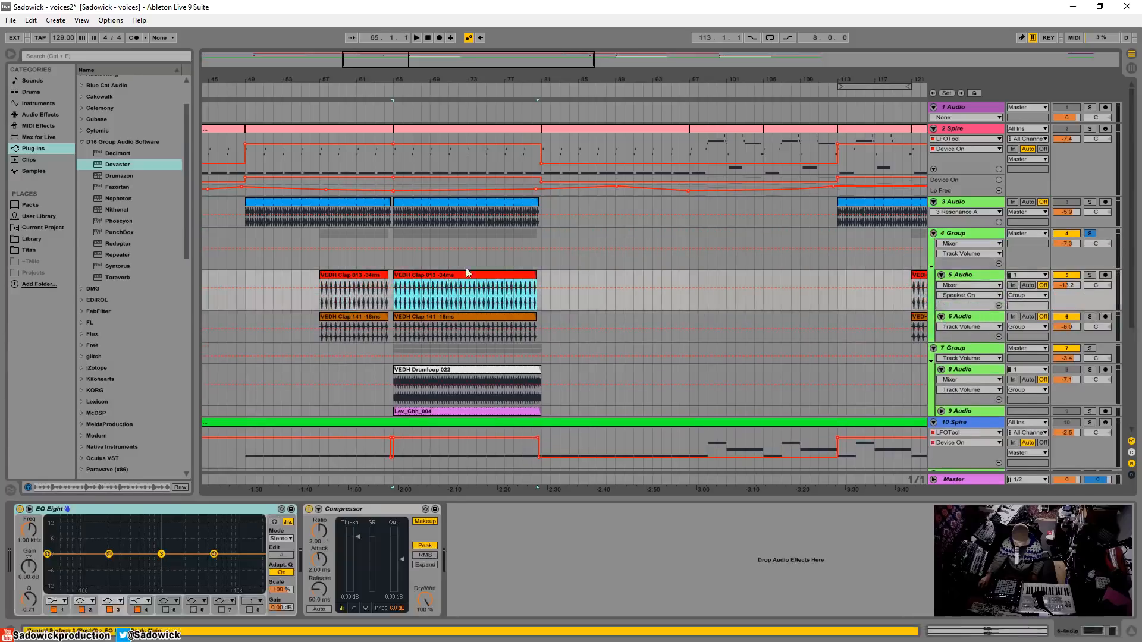
{"action": "key", "text": "space"}
{"action": "key", "text": "space"}
{"action": "left_click", "coordinate": [1090, 276]}
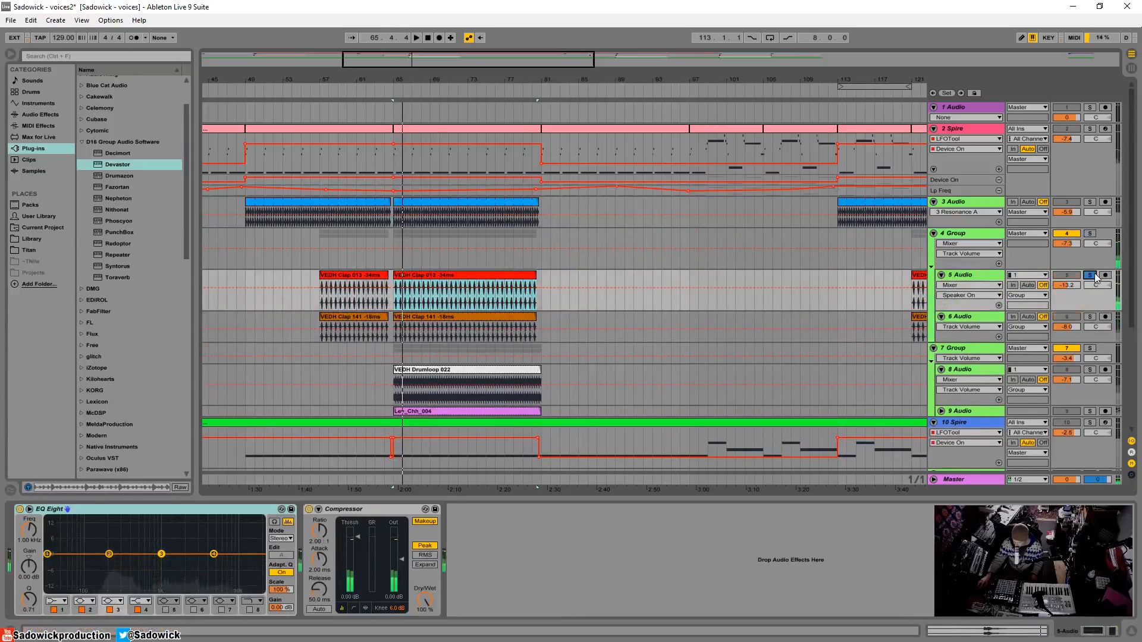
{"action": "key", "text": "space"}
{"action": "key", "text": "space"}
- Solo 6 Audio, play its VEDH Clap 141 clip from bar 65, and examine both clap waveforms closely around bar 66
{"action": "left_click", "coordinate": [1090, 317]}
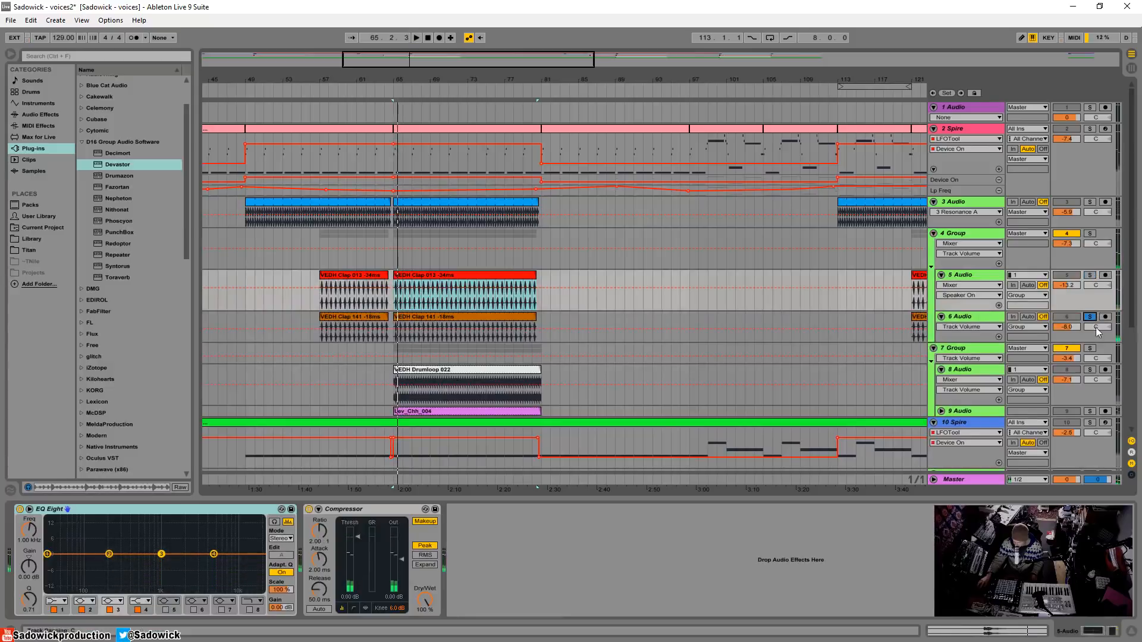
{"action": "left_click", "coordinate": [471, 316]}
{"action": "left_click", "coordinate": [449, 318]}
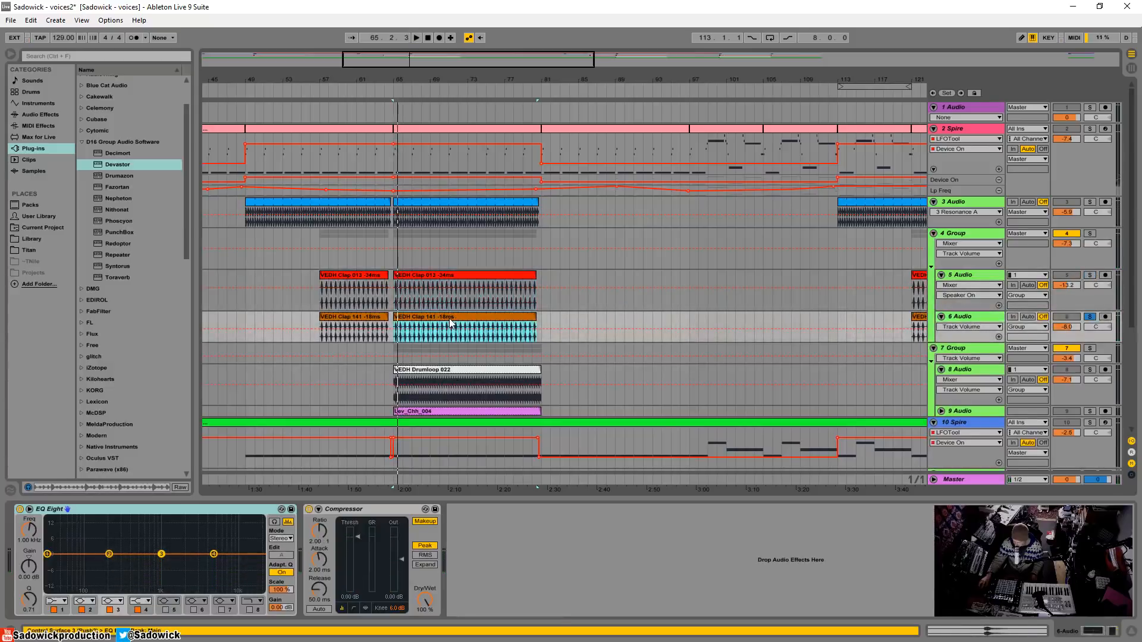
{"action": "key", "text": "space"}
{"action": "left_click_drag", "start_coordinate": [406, 78], "coordinate": [406, 268]}
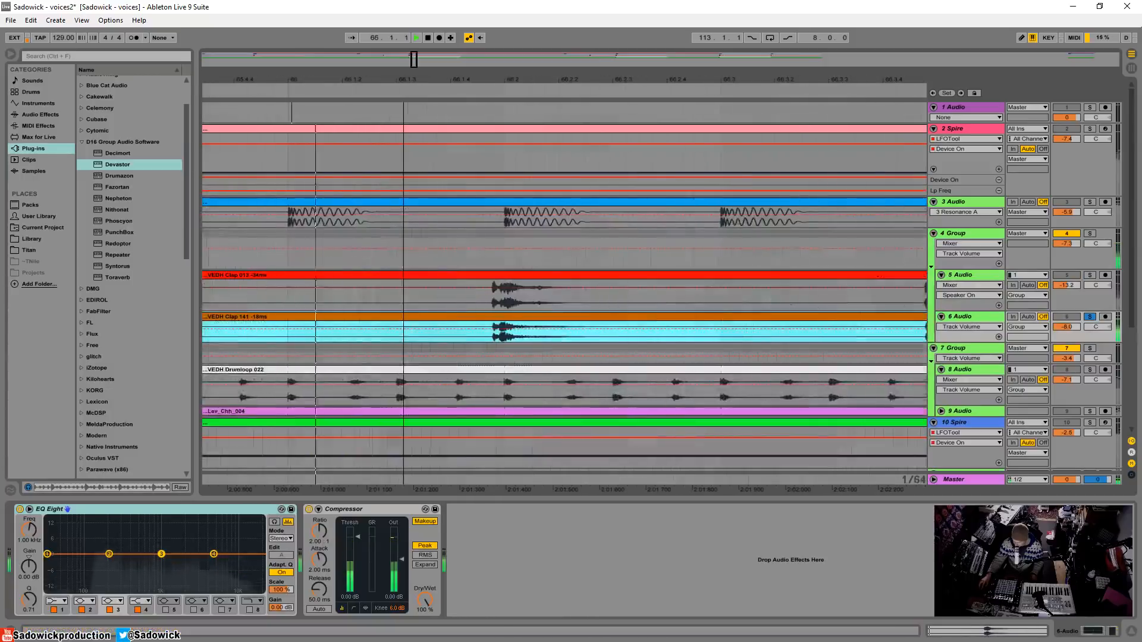
- Solo 5 Audio again, play its clap from bar 65, and stop playback
{"action": "left_click", "coordinate": [1090, 275]}
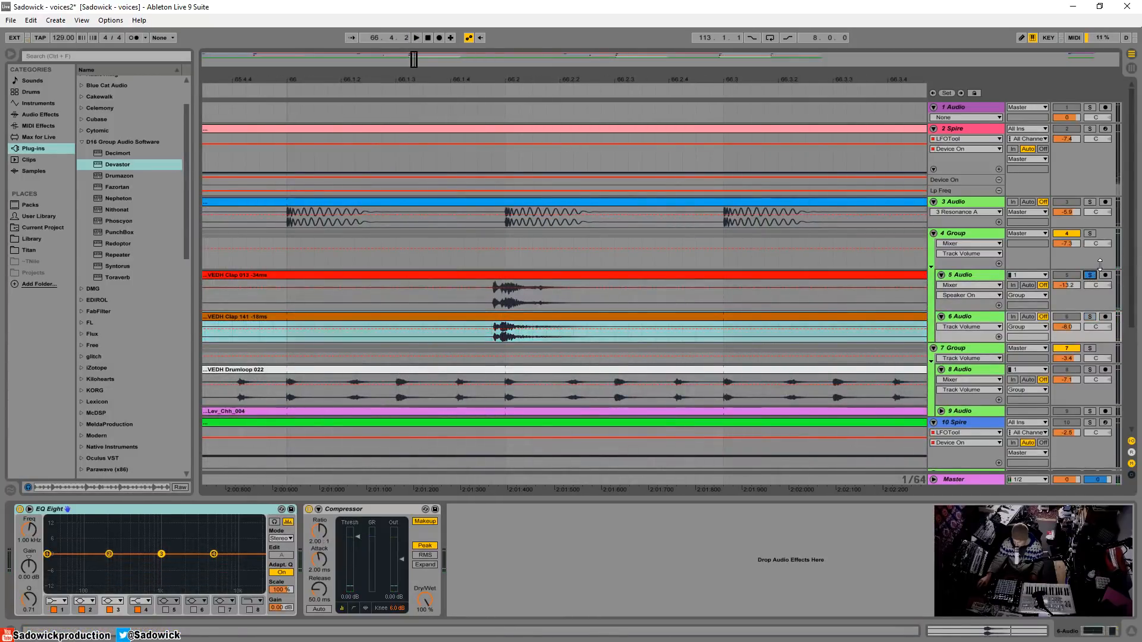
{"action": "key", "text": "space"}
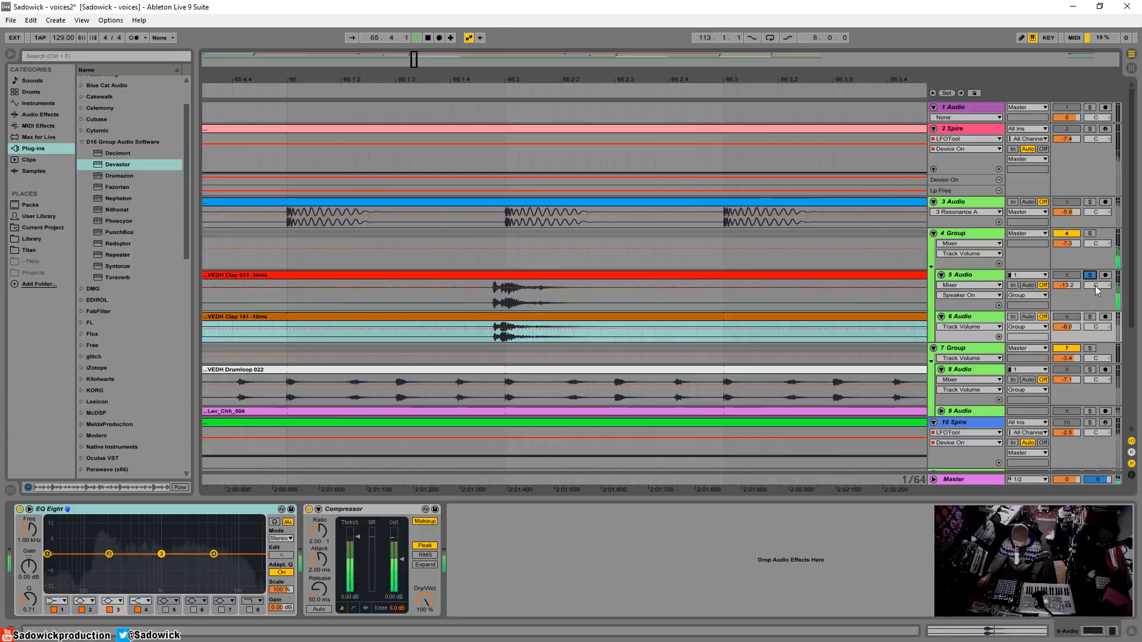
{"action": "key", "text": "space"}
{"action": "left_click", "coordinate": [1089, 297]}
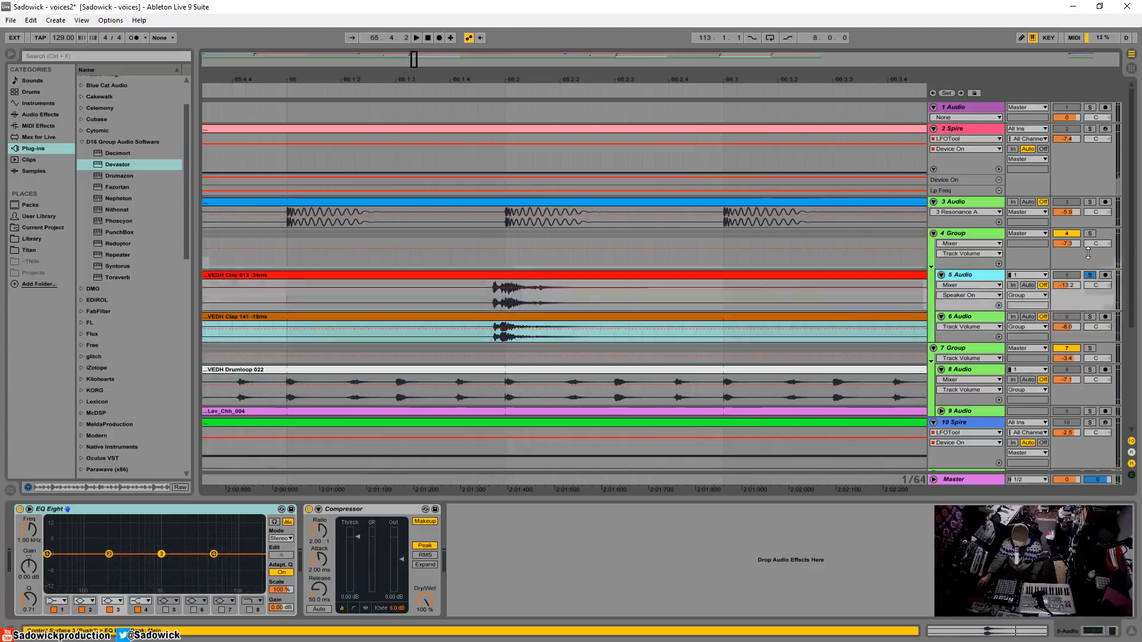
- Solo 4 Group, play both claps together, and switch 5 Audio off and back on to compare them
{"action": "left_click", "coordinate": [1088, 253]}
{"action": "left_click", "coordinate": [1089, 234]}
{"action": "key", "text": "space"}
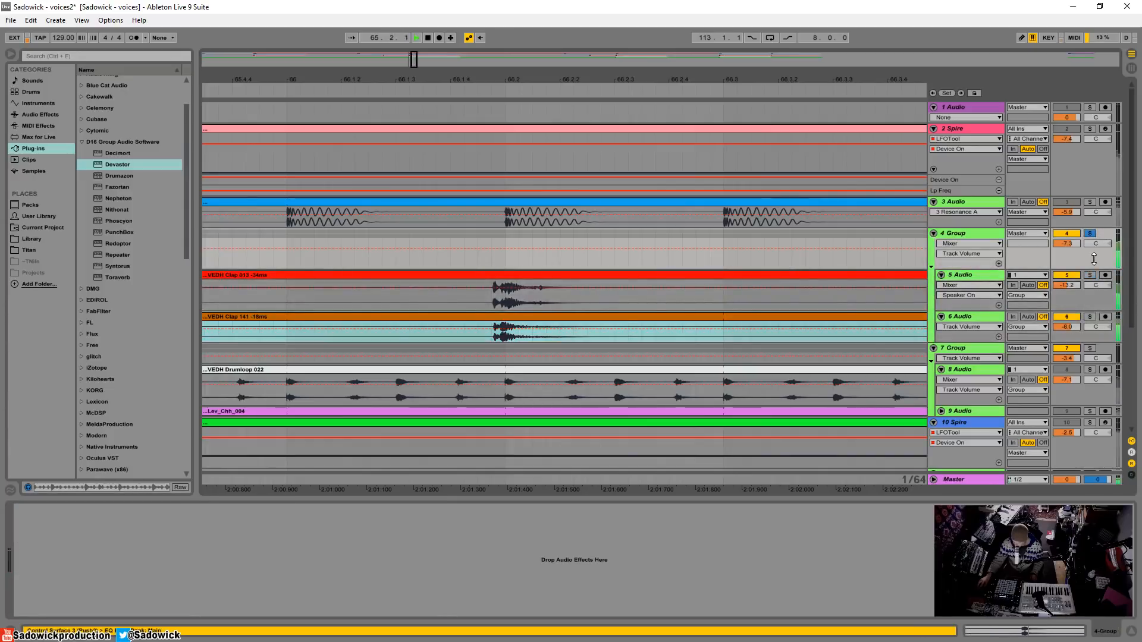
{"action": "left_click_drag", "start_coordinate": [631, 80], "coordinate": [630, 23]}
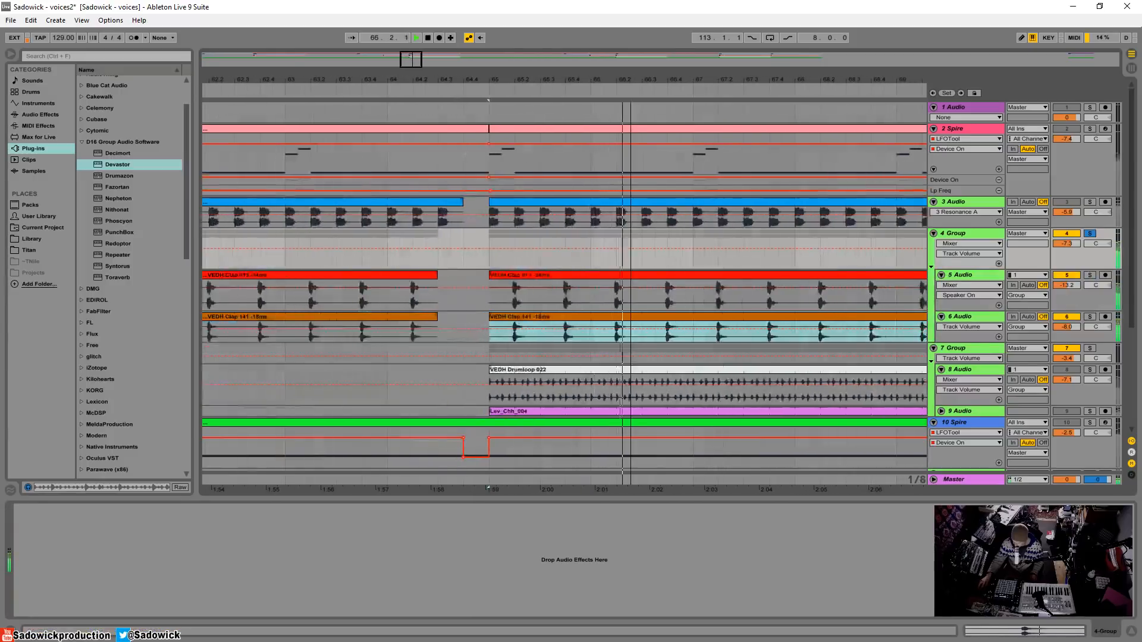
{"action": "left_click", "coordinate": [1067, 275]}
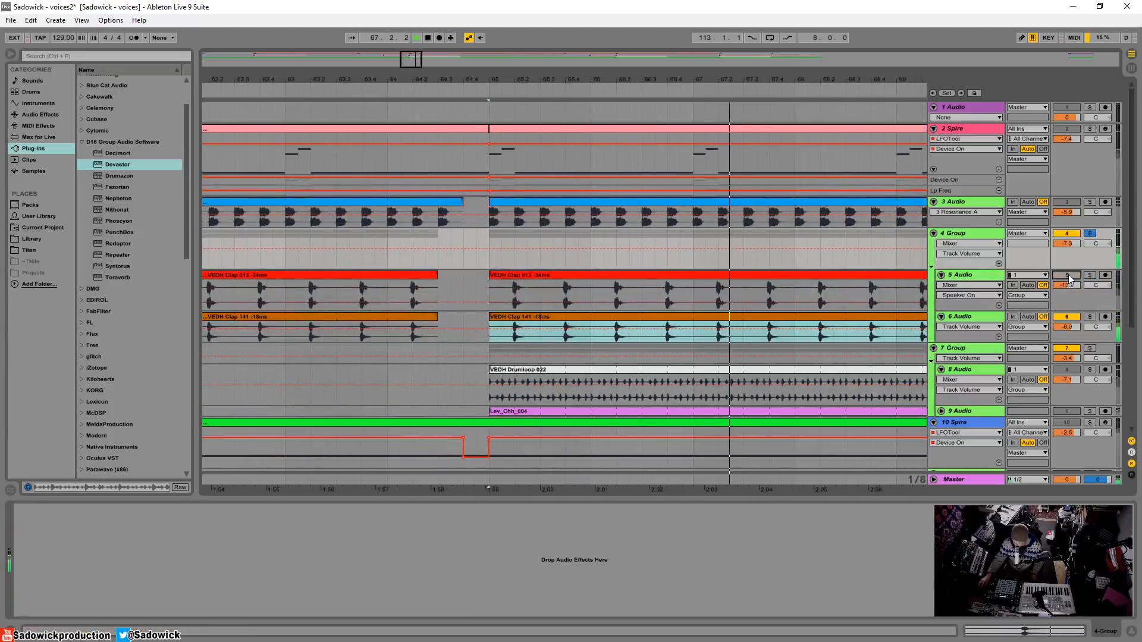
{"action": "left_click", "coordinate": [1066, 275]}
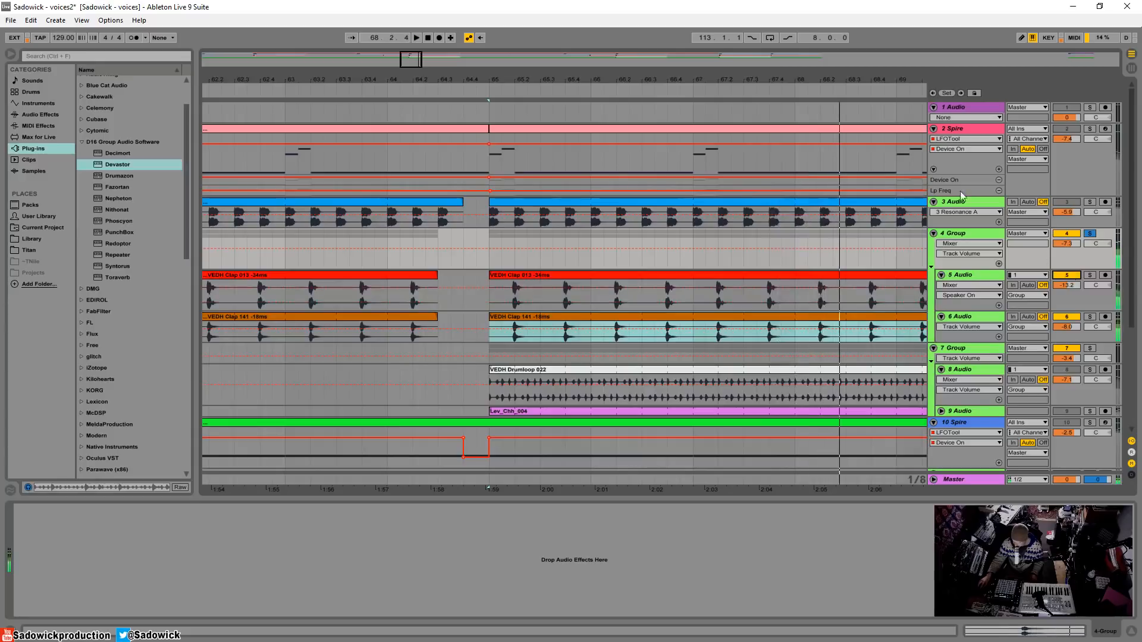
- Collapse 4 Group, then solo 8 Audio and play its VEDH Drumloop 022 clip from bar 65
{"action": "left_click_drag", "start_coordinate": [791, 79], "coordinate": [542, 24]}
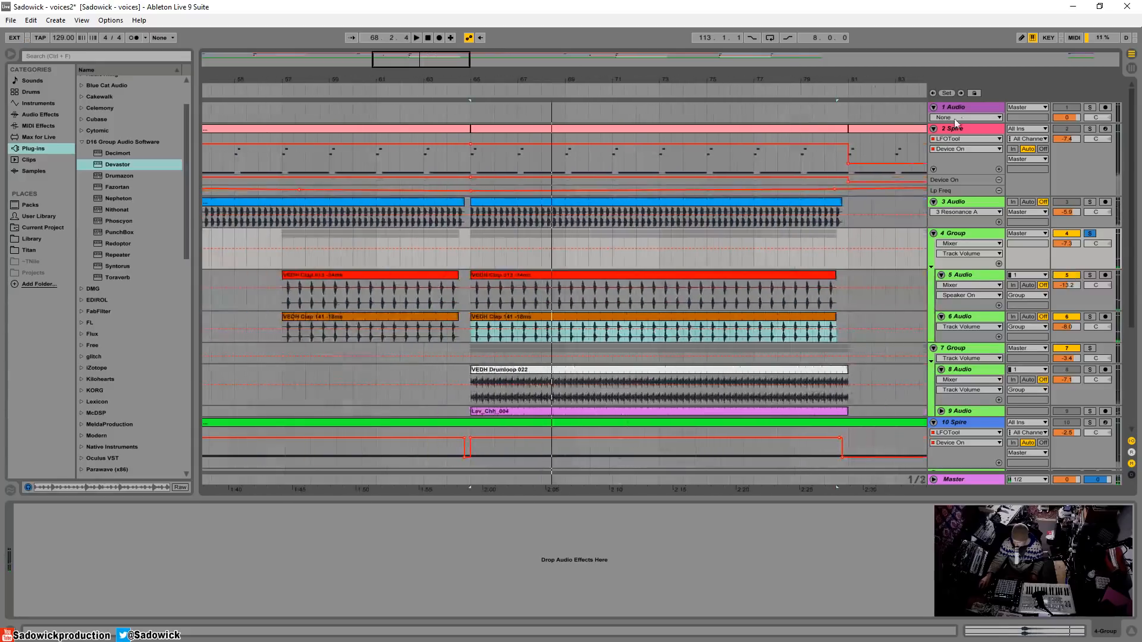
{"action": "left_click", "coordinate": [934, 233]}
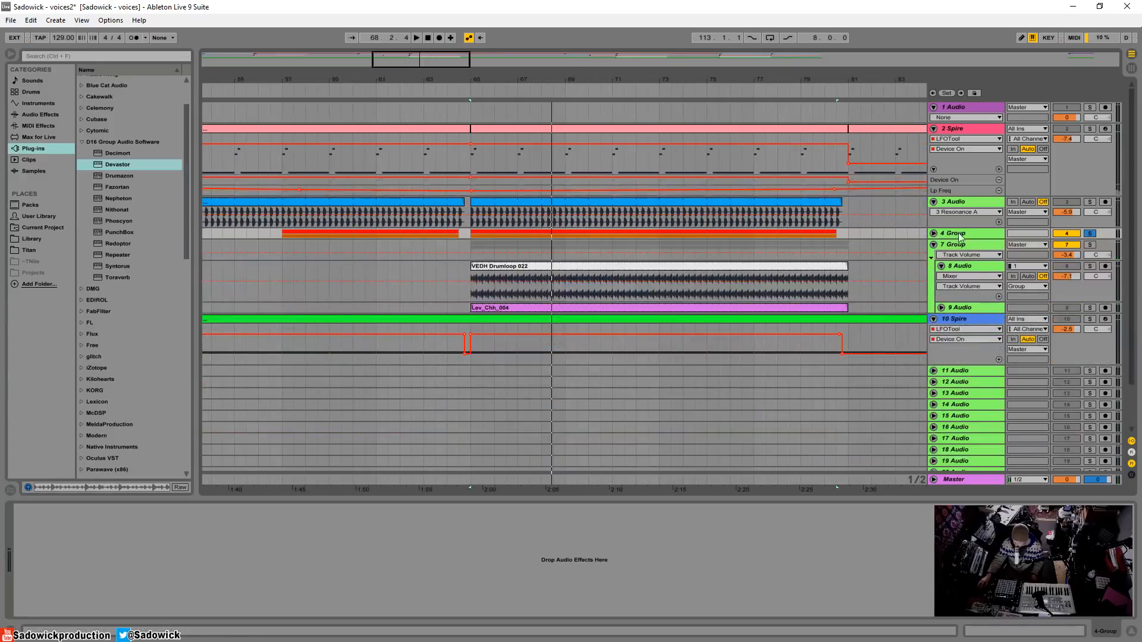
{"action": "left_click", "coordinate": [686, 276]}
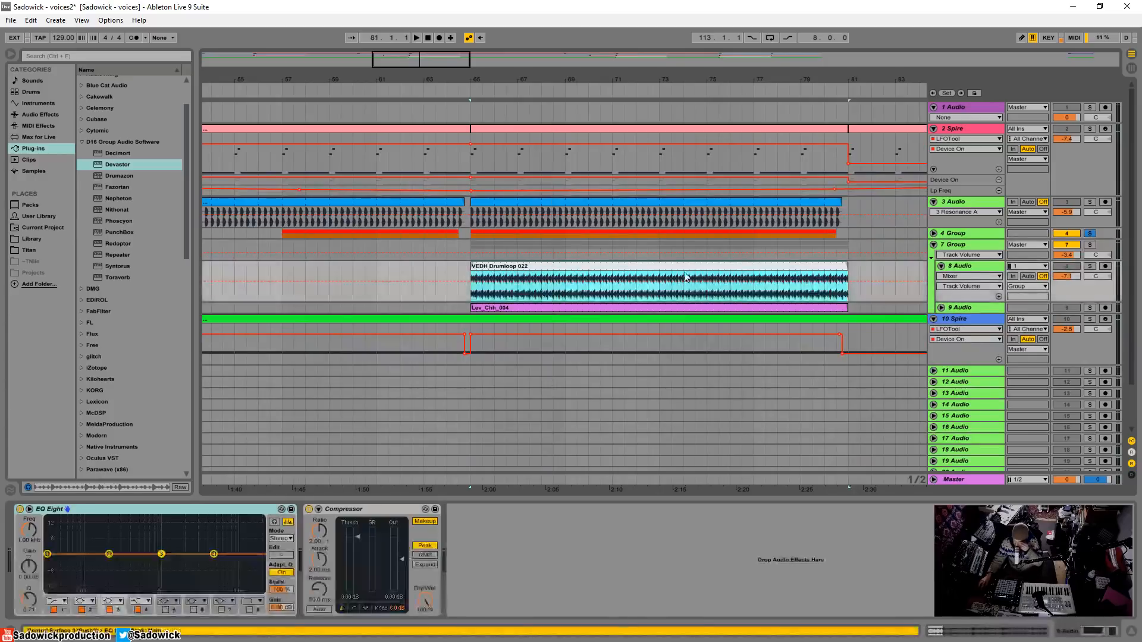
{"action": "left_click", "coordinate": [1089, 266]}
{"action": "left_click", "coordinate": [607, 267]}
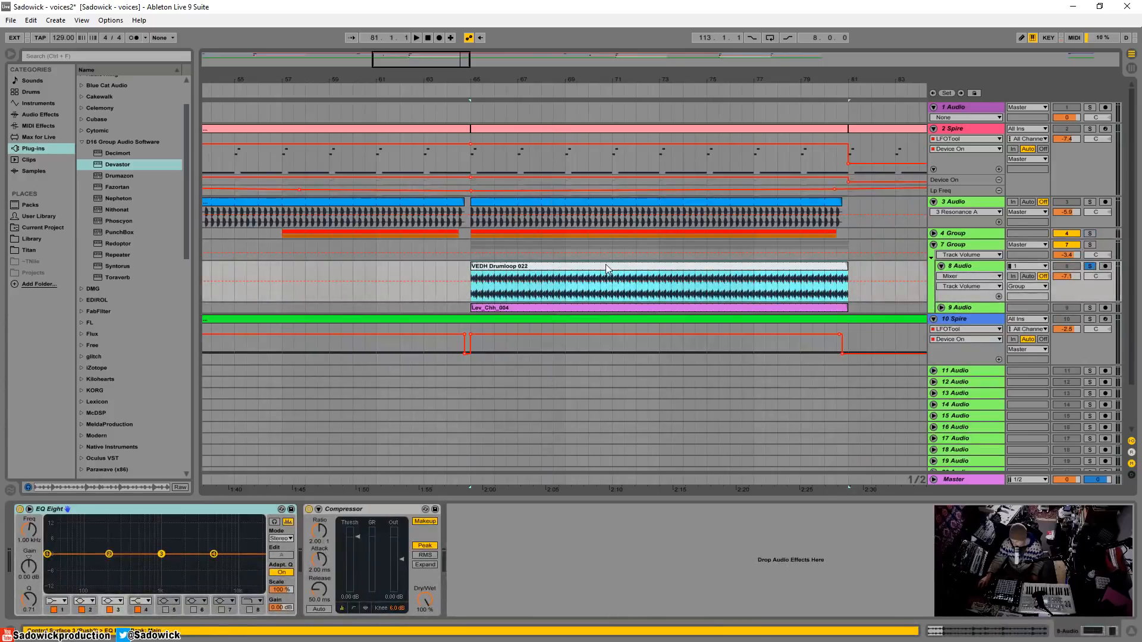
{"action": "key", "text": "space"}
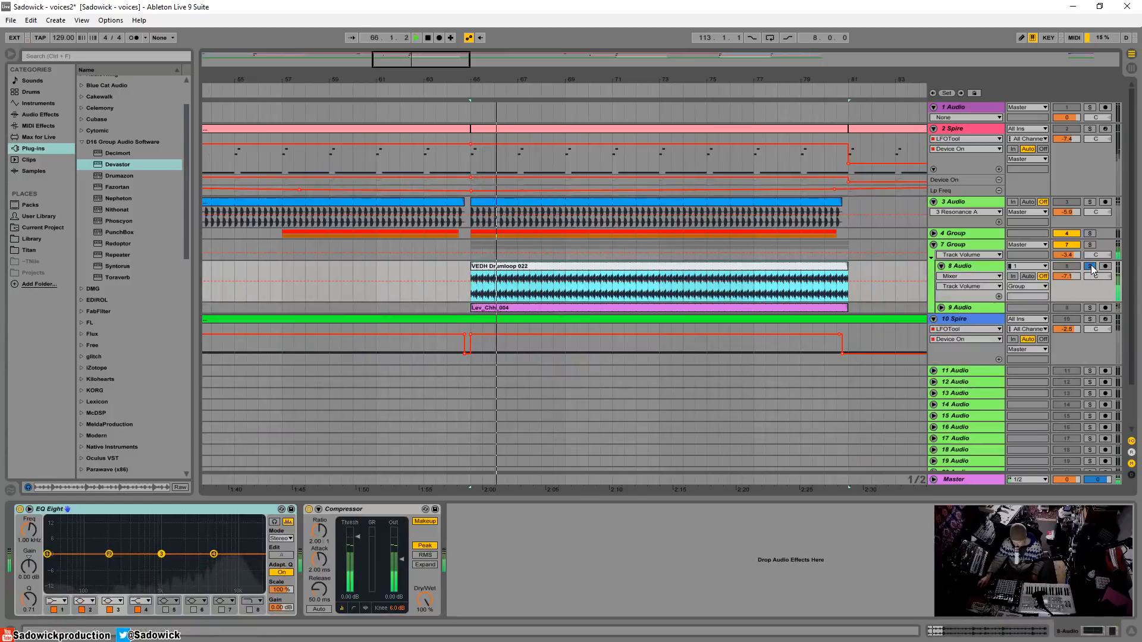
- Check the device chains of 7 Group and 8 Audio, and replay the soloed drum loop from bar 65
{"action": "left_click", "coordinate": [963, 266]}
{"action": "left_click", "coordinate": [954, 242]}
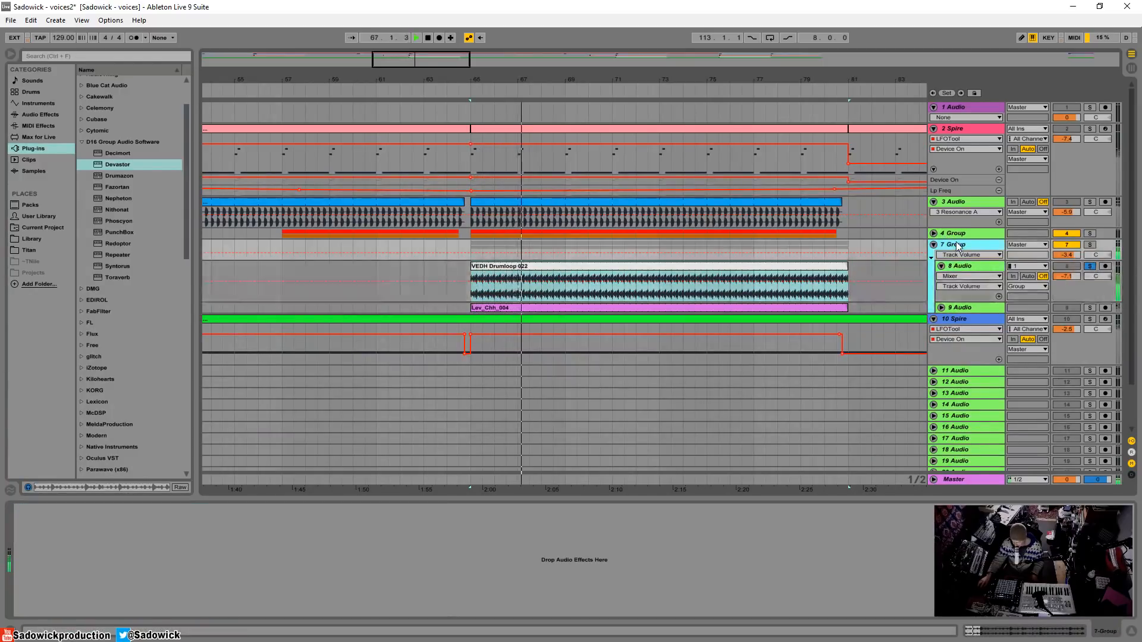
{"action": "left_click", "coordinate": [994, 267]}
{"action": "key", "text": "space"}
{"action": "key", "text": "space"}
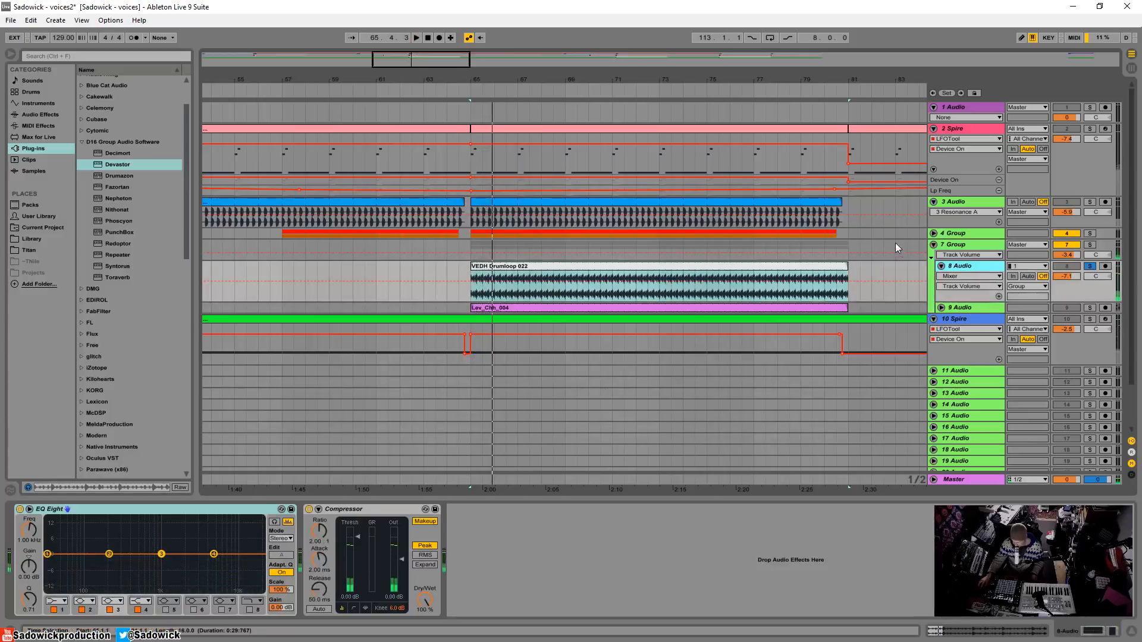
- Unfold 9 Audio, audition its Lev_Chh_004 clip soloed from bar 65, and turn the solo off
{"action": "left_click", "coordinate": [956, 309]}
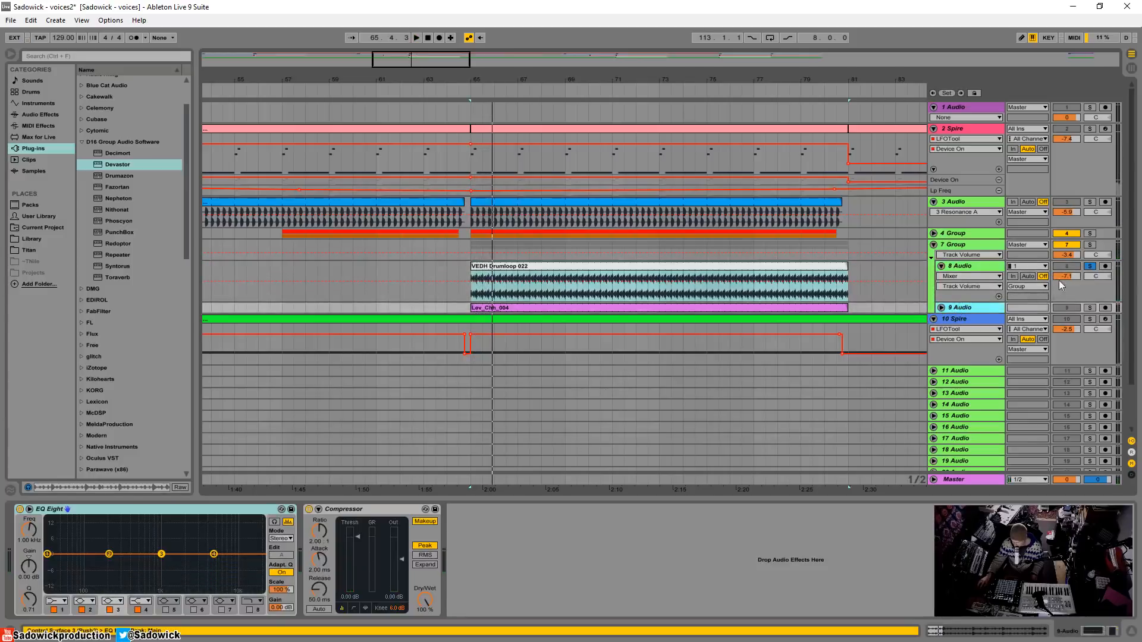
{"action": "left_click", "coordinate": [942, 308]}
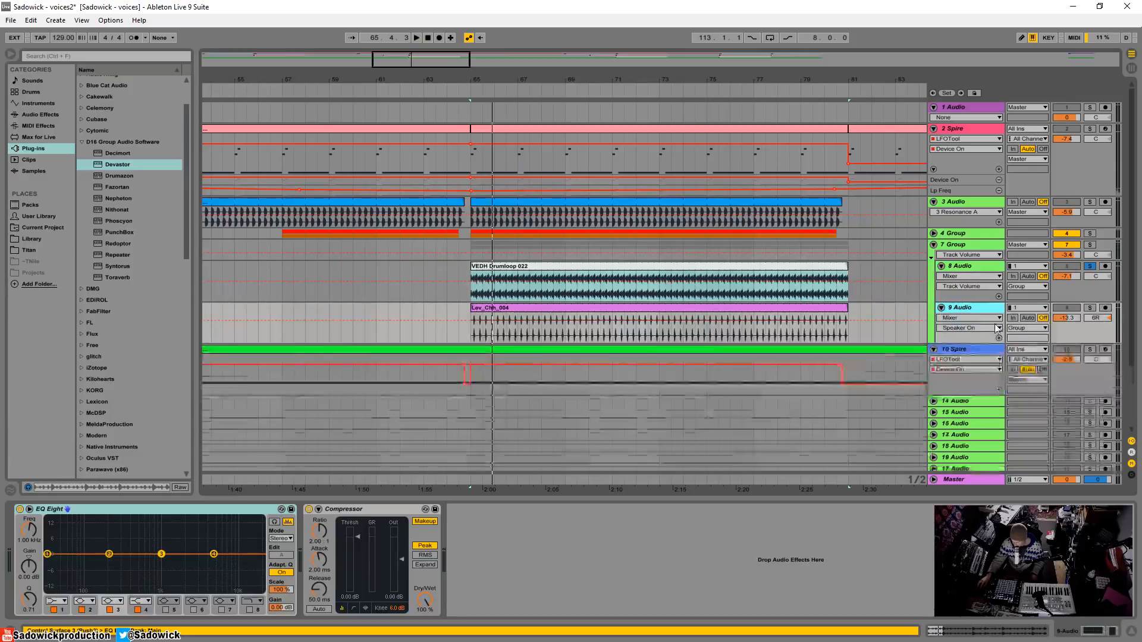
{"action": "left_click", "coordinate": [1089, 308]}
{"action": "left_click", "coordinate": [564, 314]}
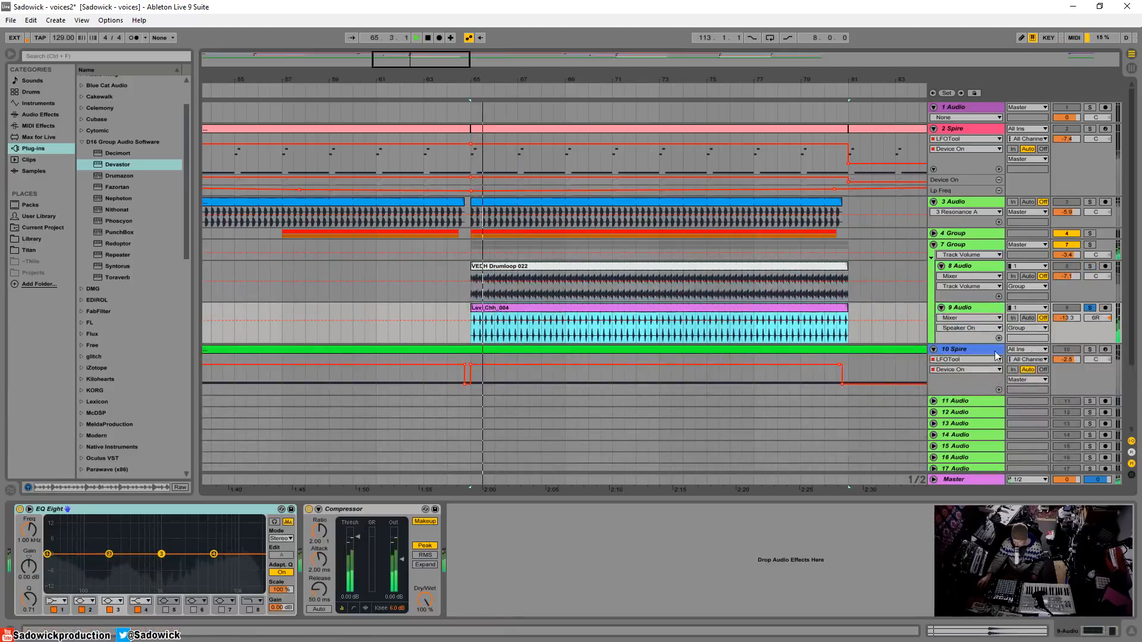
{"action": "left_click", "coordinate": [1089, 308]}
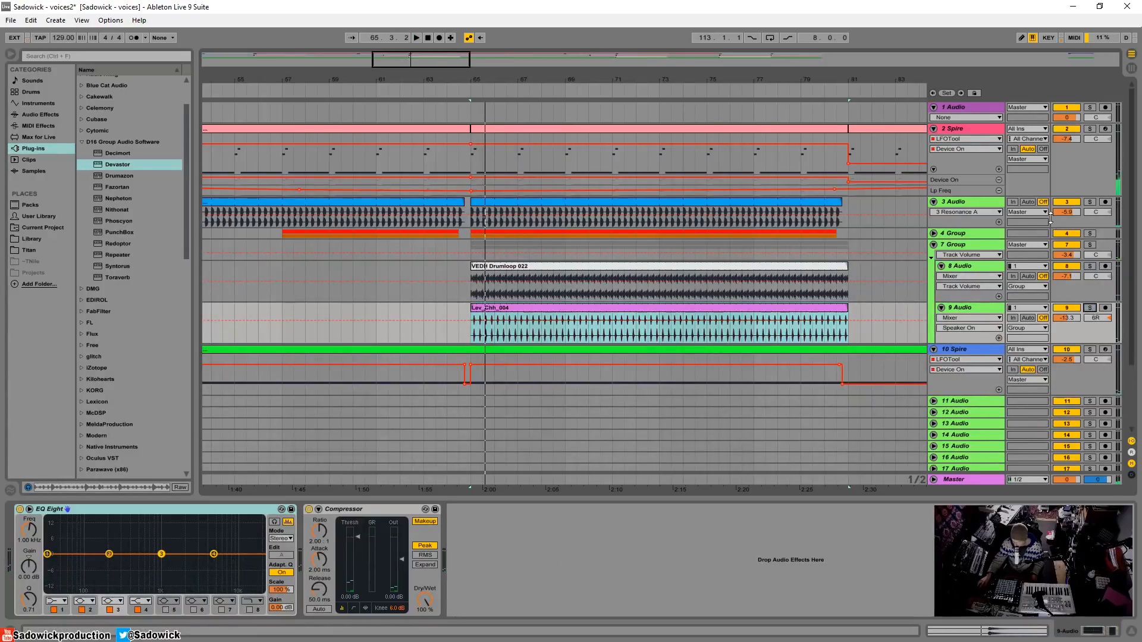
- Collapse 7 Group and play 10 Spire soloed from bar 49
{"action": "left_click", "coordinate": [933, 245]}
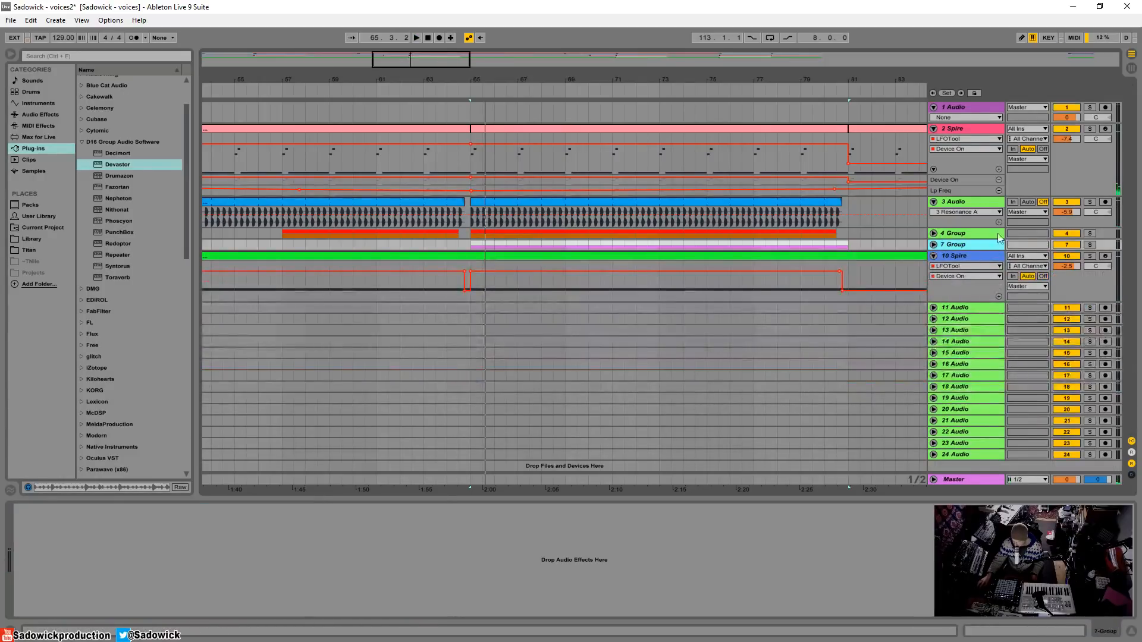
{"action": "left_click_drag", "start_coordinate": [550, 86], "coordinate": [550, 74]}
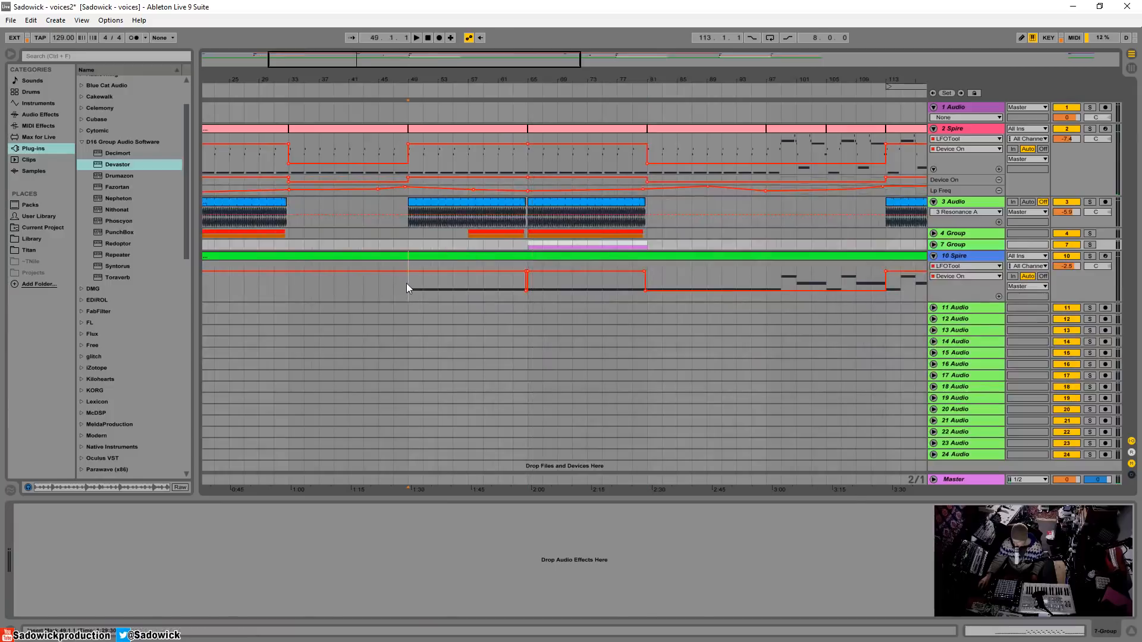
{"action": "left_click", "coordinate": [405, 283]}
{"action": "key", "text": "space"}
{"action": "left_click", "coordinate": [1089, 256]}
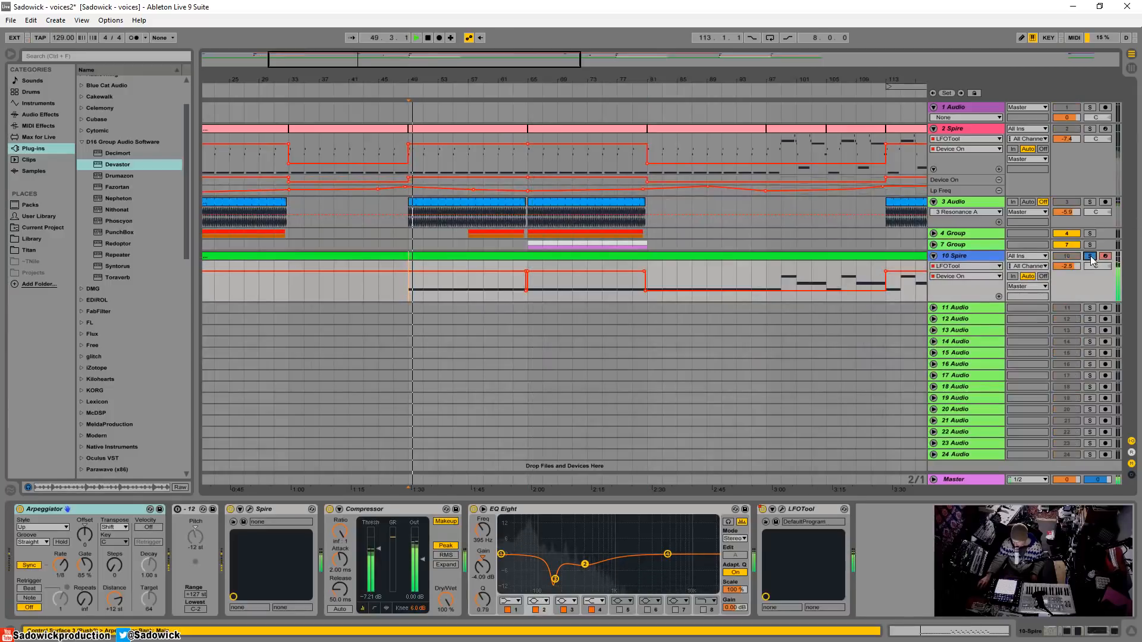
- Stop playback and inspect the Spire synth on 10 Spire, including its preset list, then close the plug-in window
{"action": "key", "text": "space"}
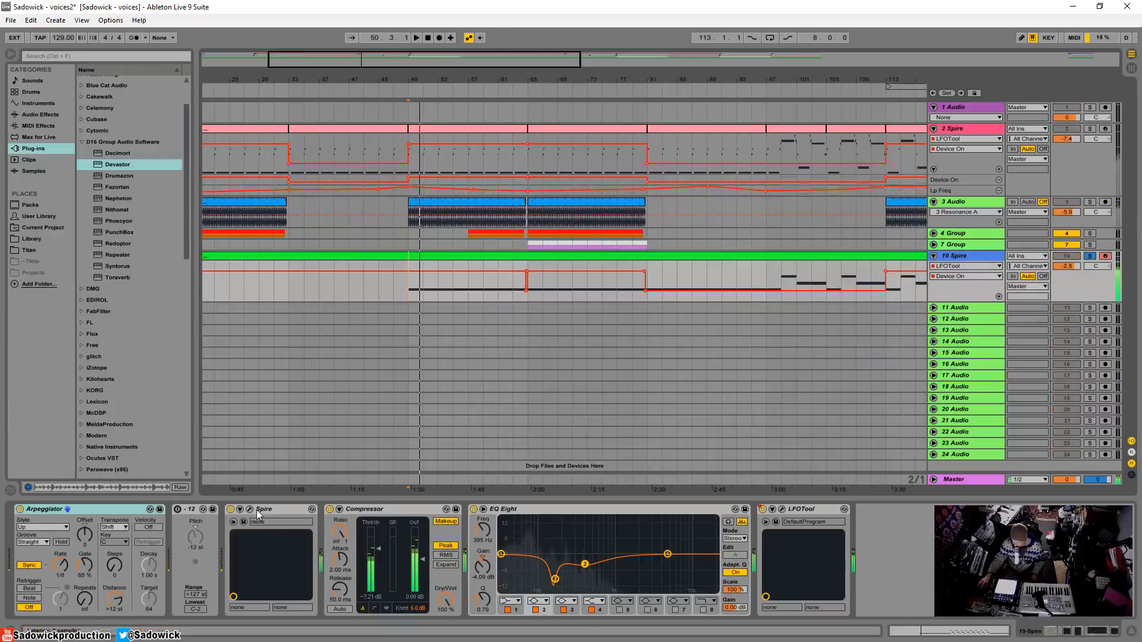
{"action": "left_click_drag", "start_coordinate": [373, 132], "coordinate": [589, 134]}
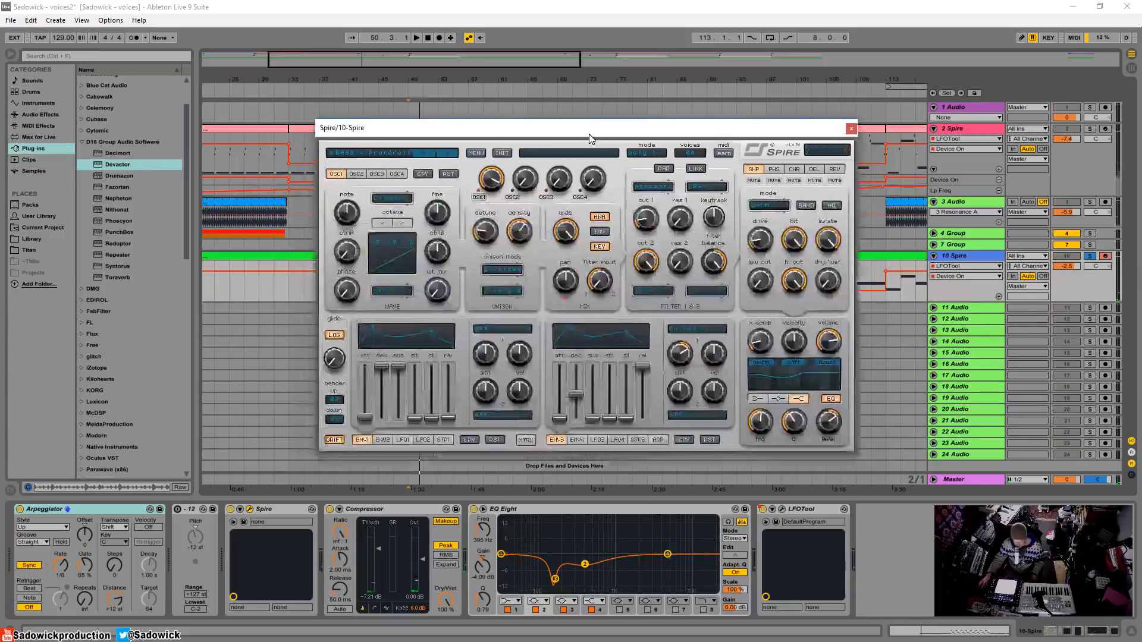
{"action": "left_click", "coordinate": [390, 154]}
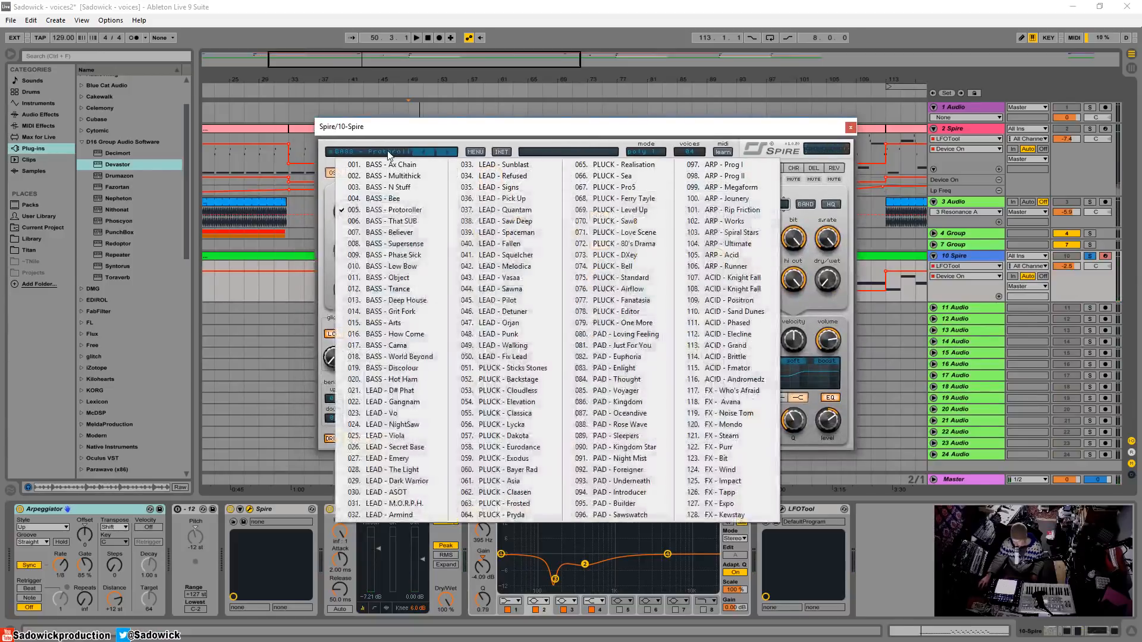
{"action": "left_click", "coordinate": [431, 127]}
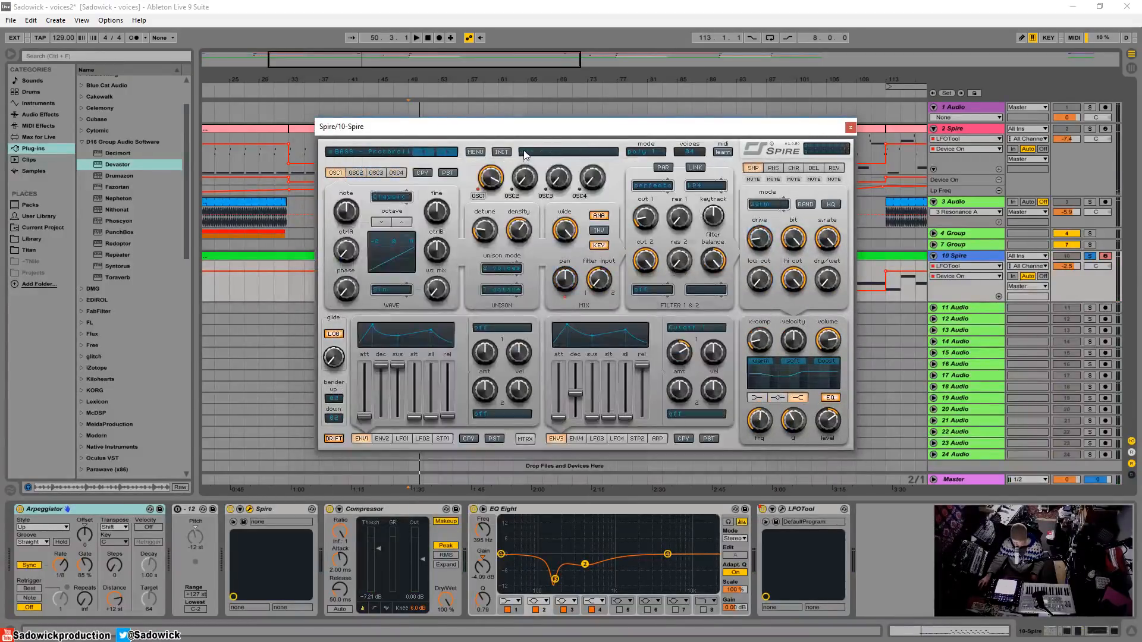
{"action": "left_click_drag", "start_coordinate": [602, 127], "coordinate": [505, 78]}
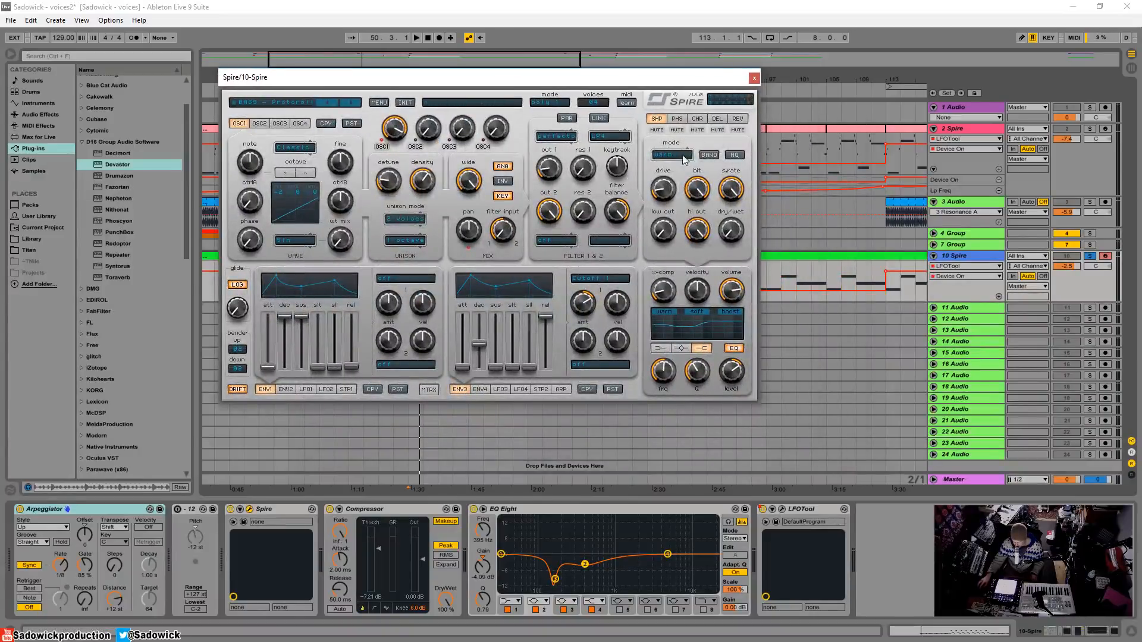
{"action": "left_click", "coordinate": [753, 78]}
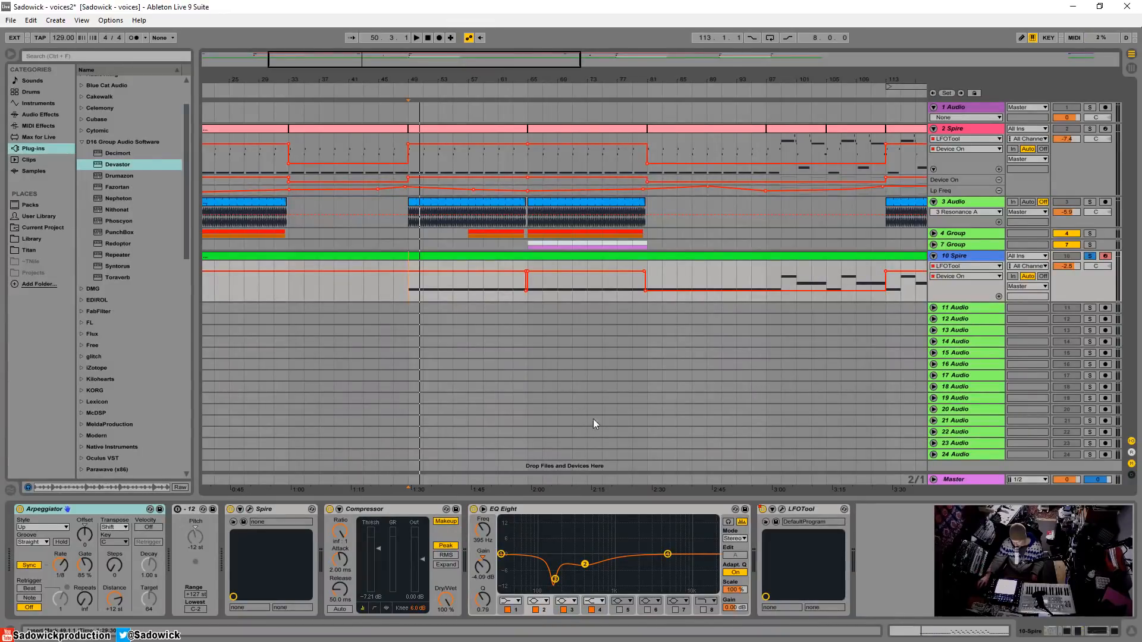
- Fold the Spire device, replay 10 Spire from bar 49, and check the Compressor in its activity view before folding it
{"action": "double_click", "coordinate": [272, 508]}
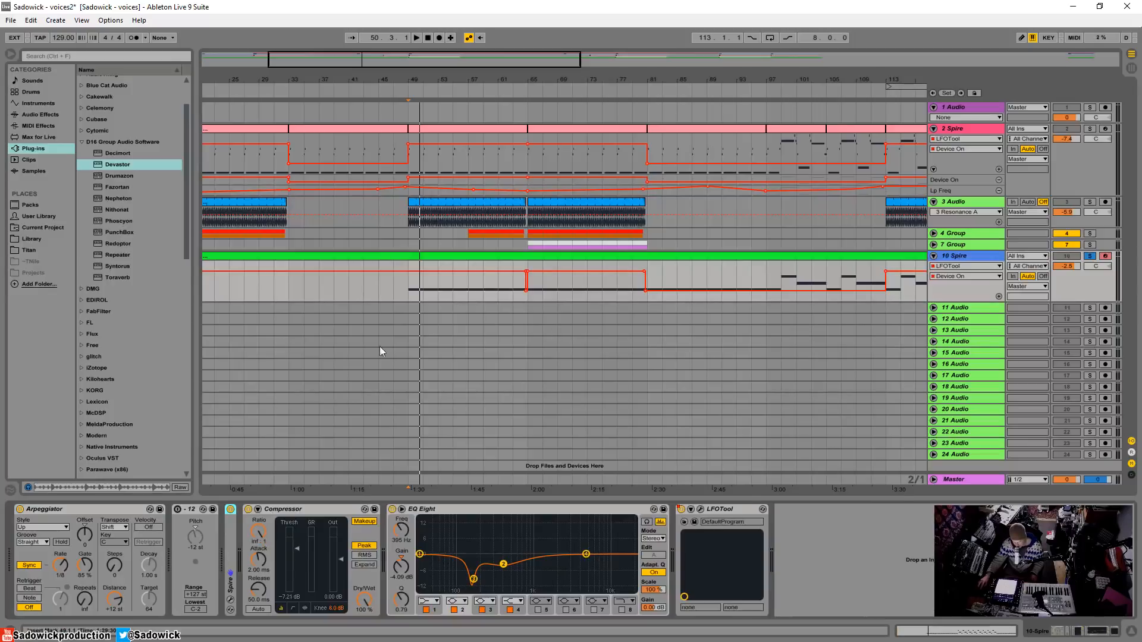
{"action": "left_click", "coordinate": [409, 290]}
{"action": "key", "text": "space"}
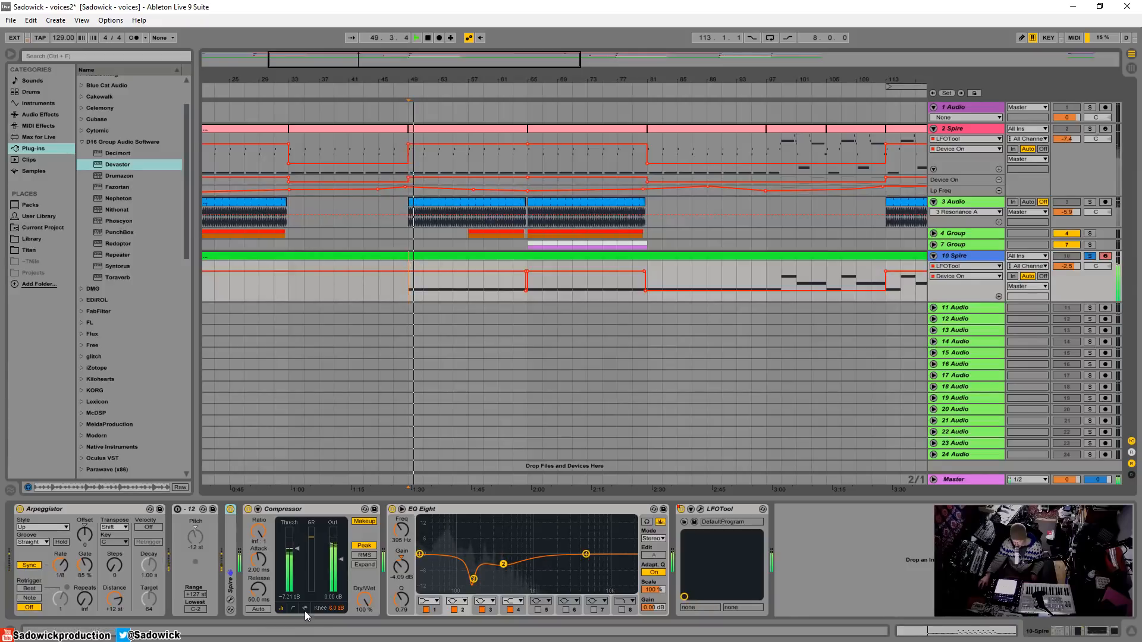
{"action": "left_click", "coordinate": [249, 511]}
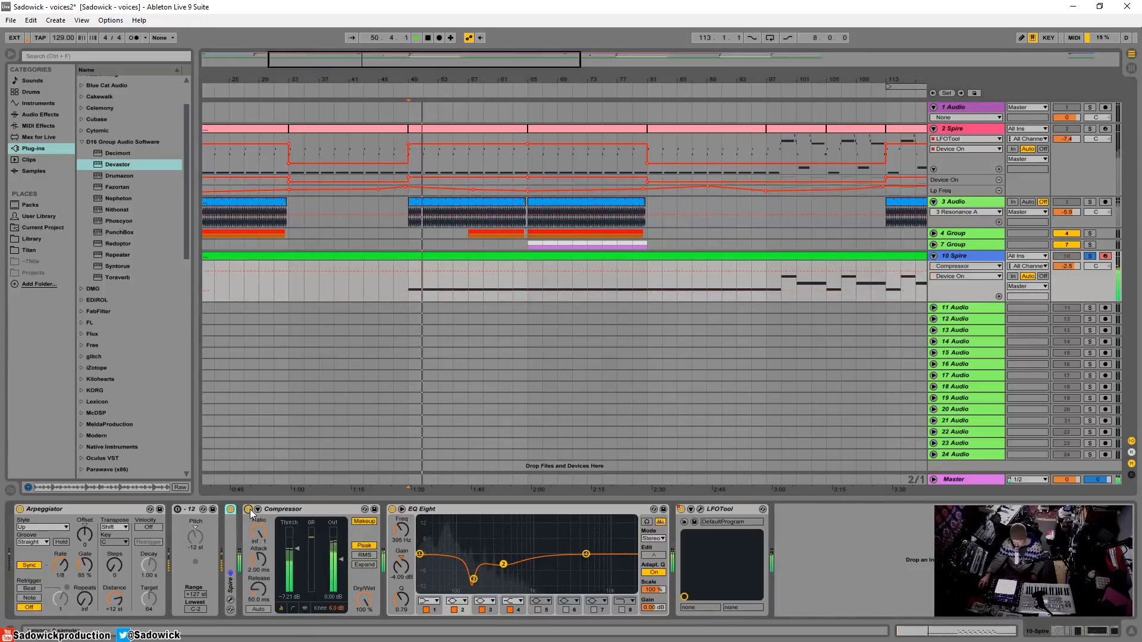
{"action": "left_click", "coordinate": [302, 607]}
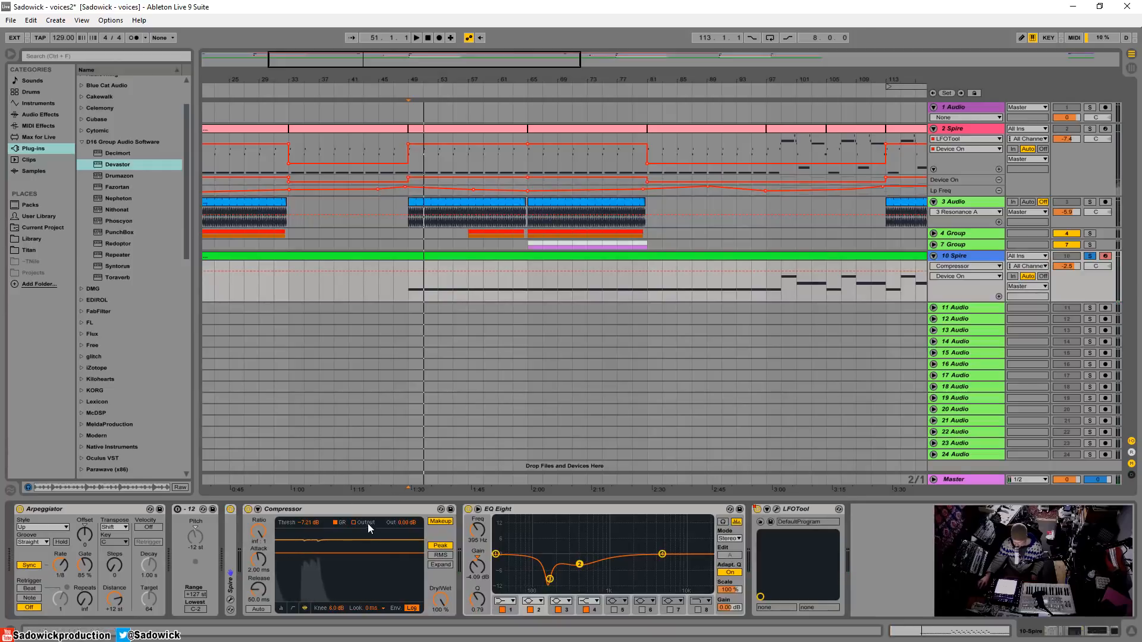
{"action": "double_click", "coordinate": [317, 508]}
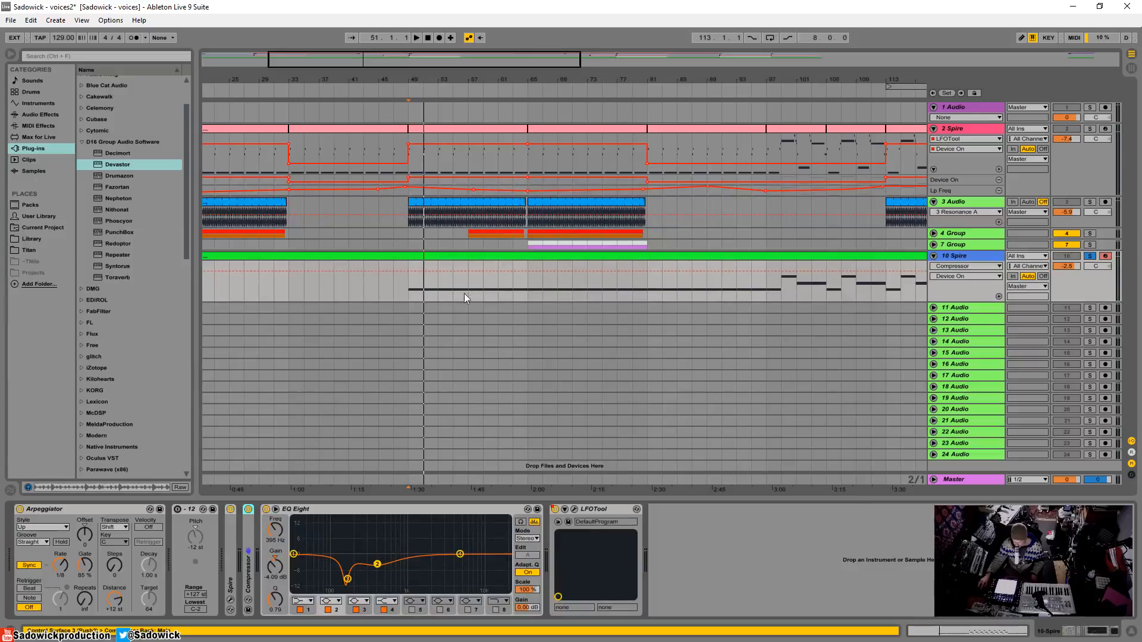
- Replay 10 Spire from bar 49 and compare the sound with EQ Eight bypassed and switched back on
{"action": "left_click", "coordinate": [408, 293]}
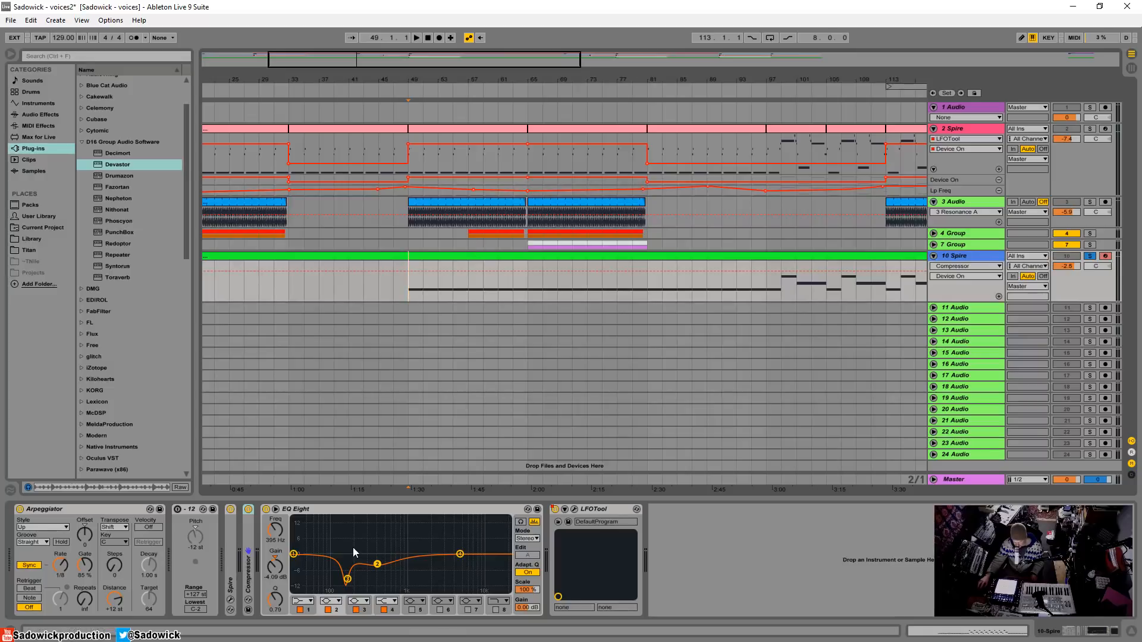
{"action": "key", "text": "space"}
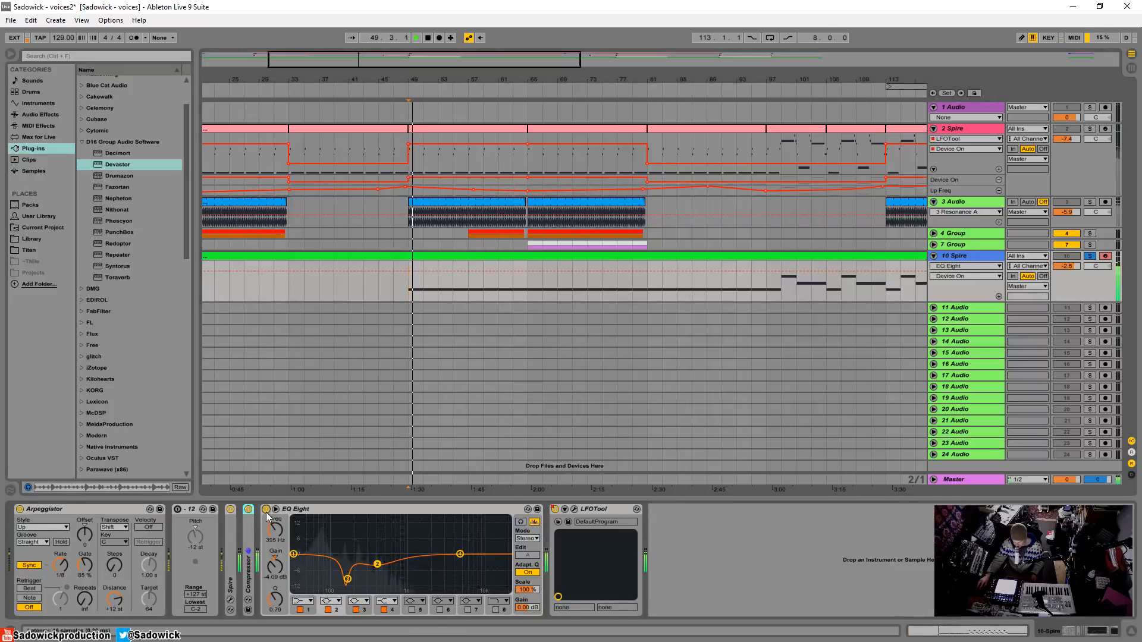
{"action": "left_click", "coordinate": [266, 510]}
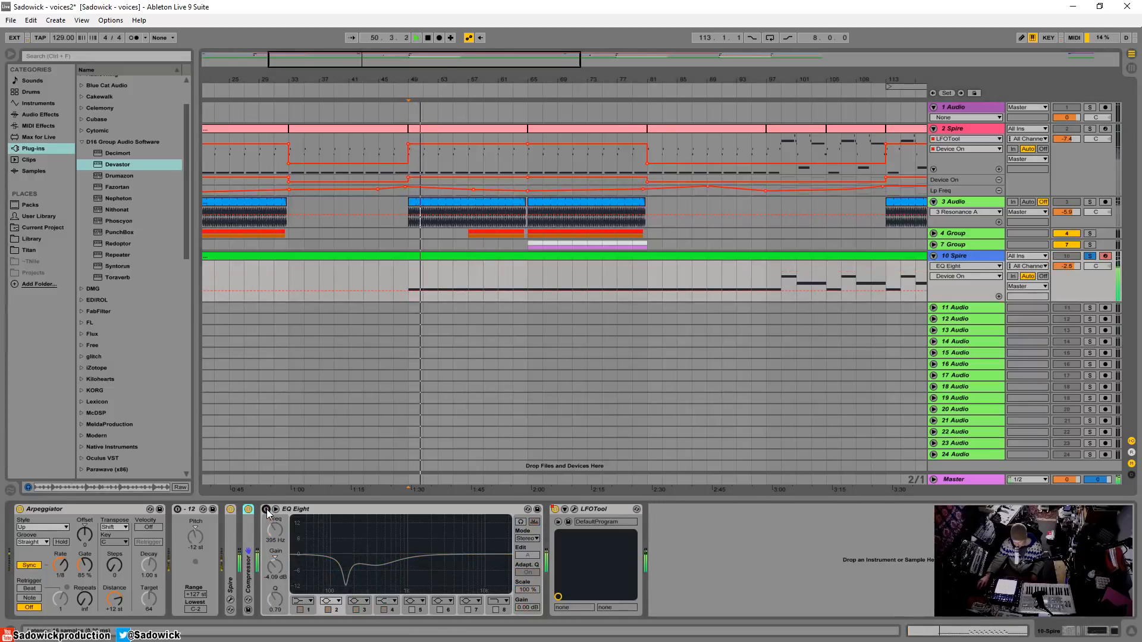
{"action": "left_click", "coordinate": [266, 509]}
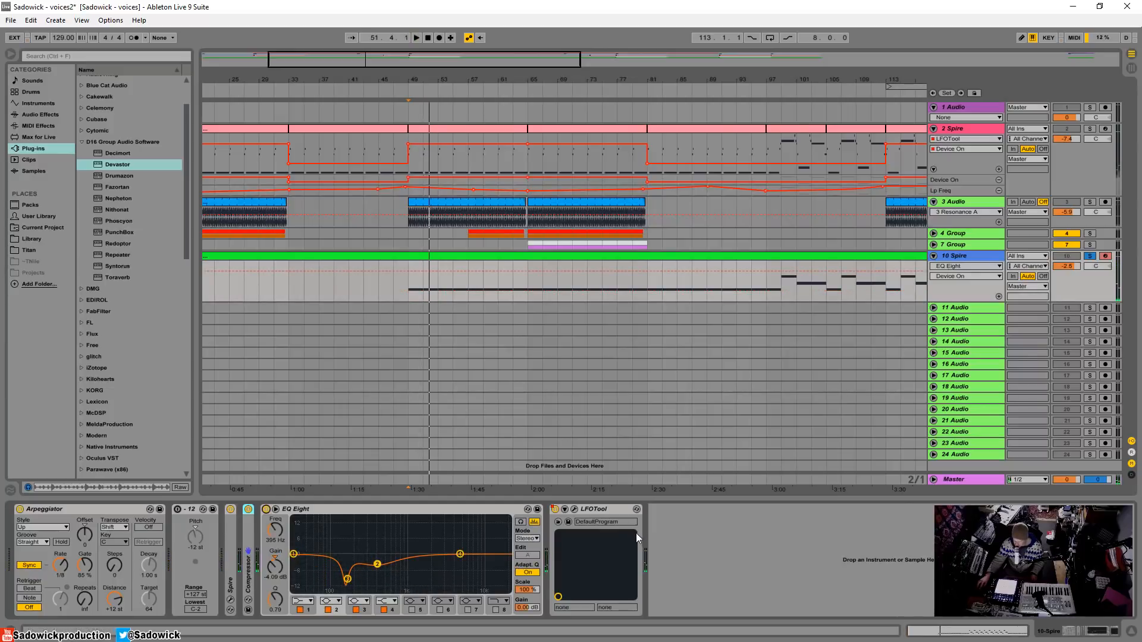
- Inspect the LFOTool volume curve on 10 Spire, close it, and view the whole arrangement
{"action": "left_click", "coordinate": [574, 509]}
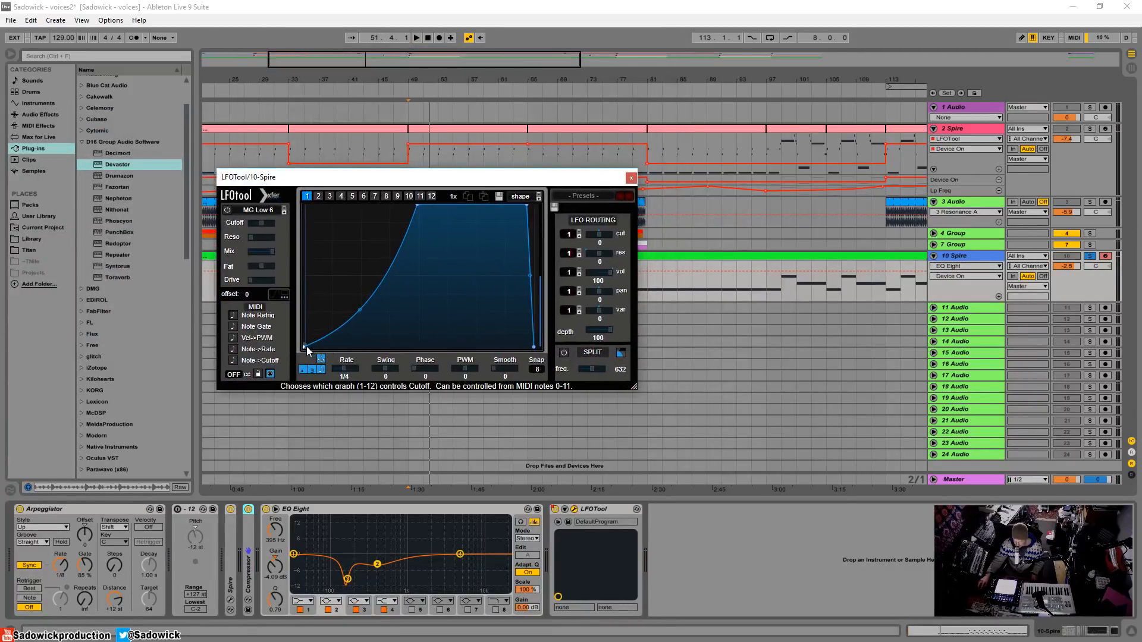
{"action": "left_click", "coordinate": [631, 177]}
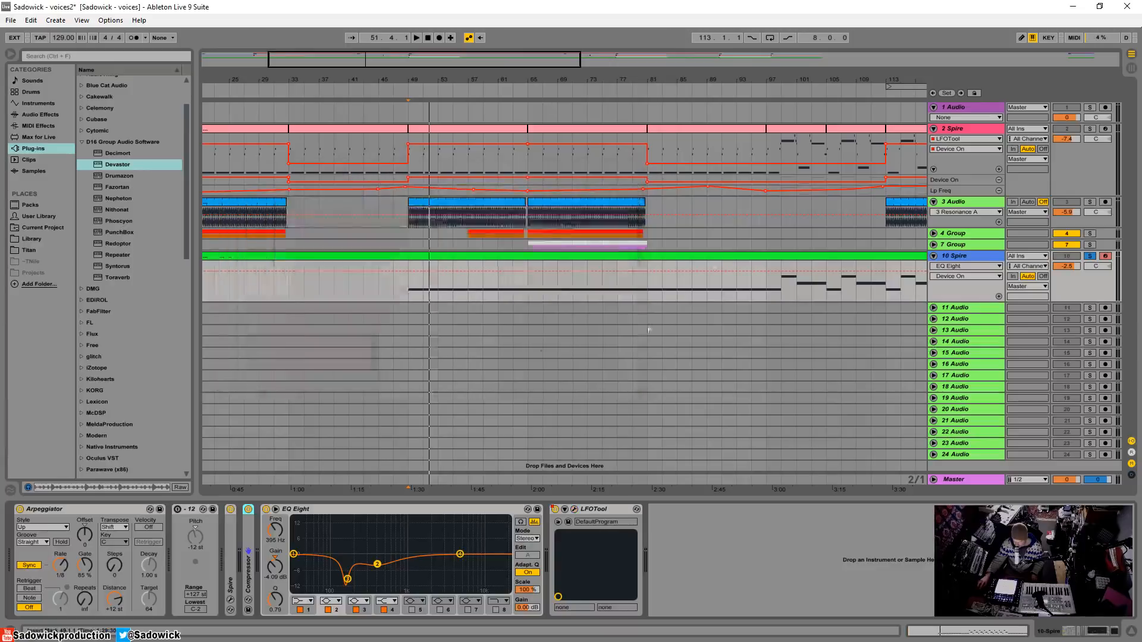
{"action": "left_click_drag", "start_coordinate": [679, 75], "coordinate": [421, 74]}
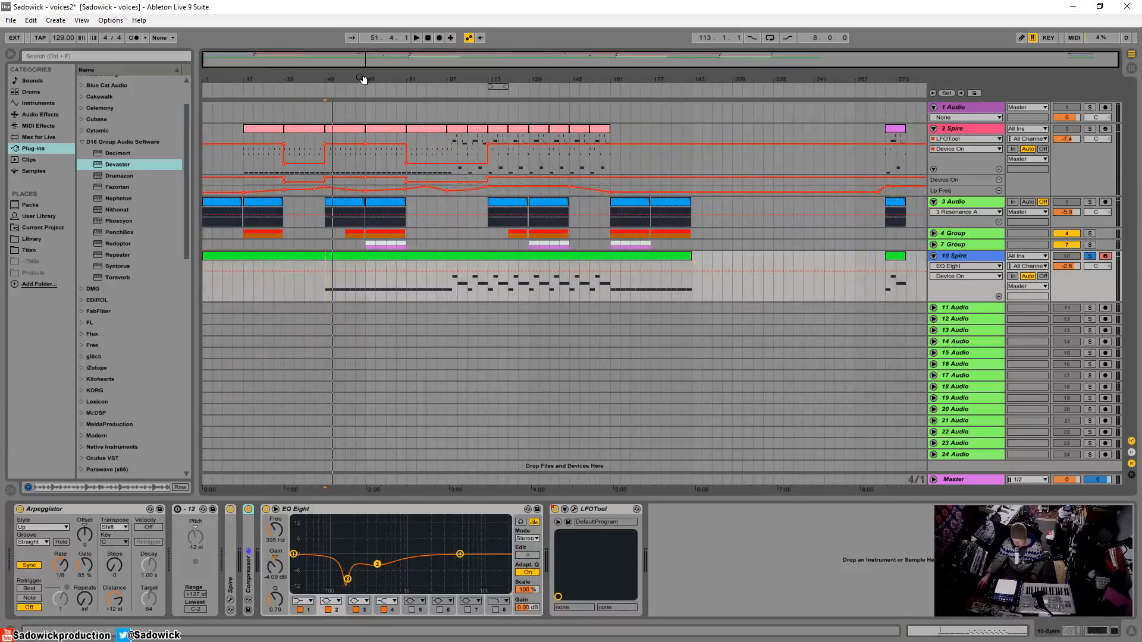
{"action": "mouse_move", "coordinate": [361, 79]}
{"action": "left_mouse_down"}
{"action": "mouse_move", "coordinate": [364, 120]}
{"action": "mouse_move", "coordinate": [363, 75]}
{"action": "left_mouse_up"}
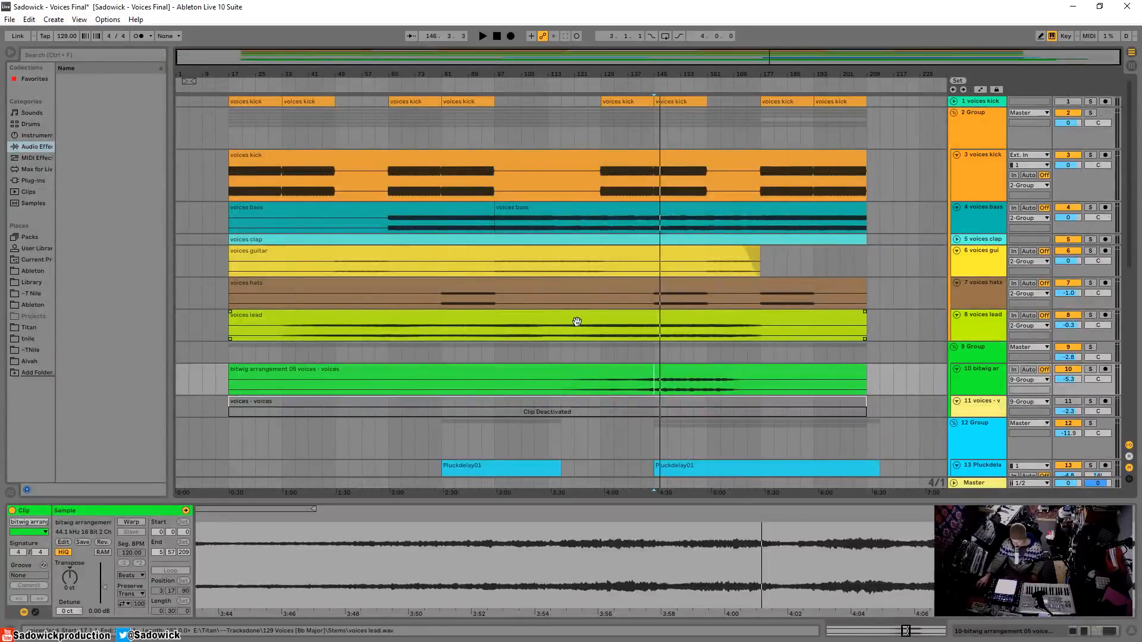
- In the Voices Final set in Live 10, reduce the height of 3 voices kick and unfold 1 voices kick
{"action": "left_click_drag", "start_coordinate": [1088, 201], "coordinate": [1081, 177]}
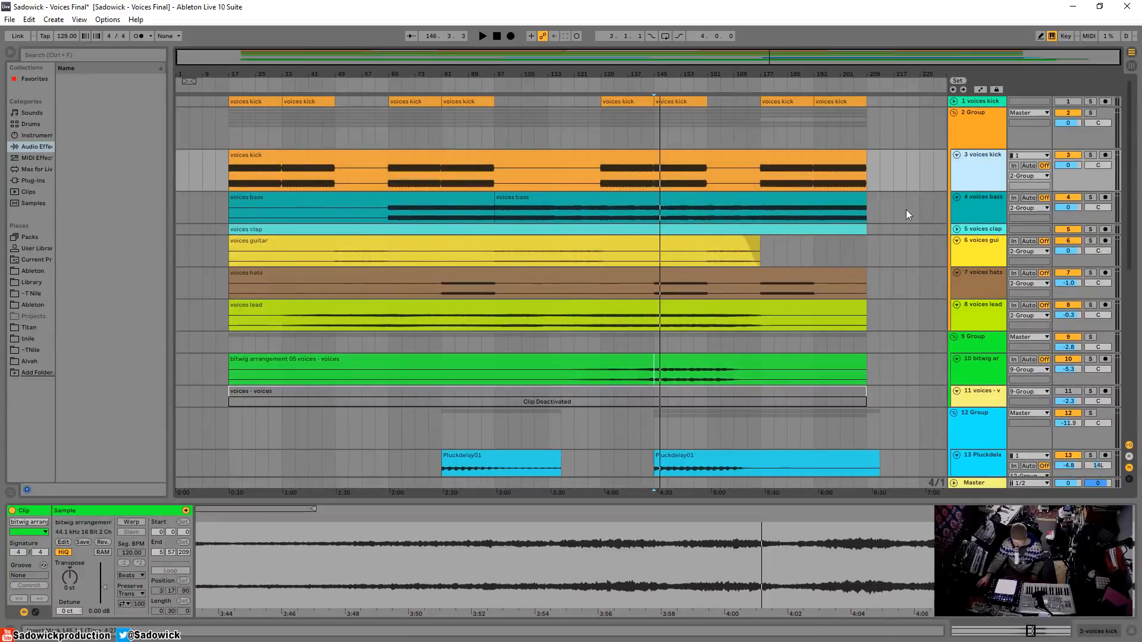
{"action": "left_click", "coordinate": [1000, 98]}
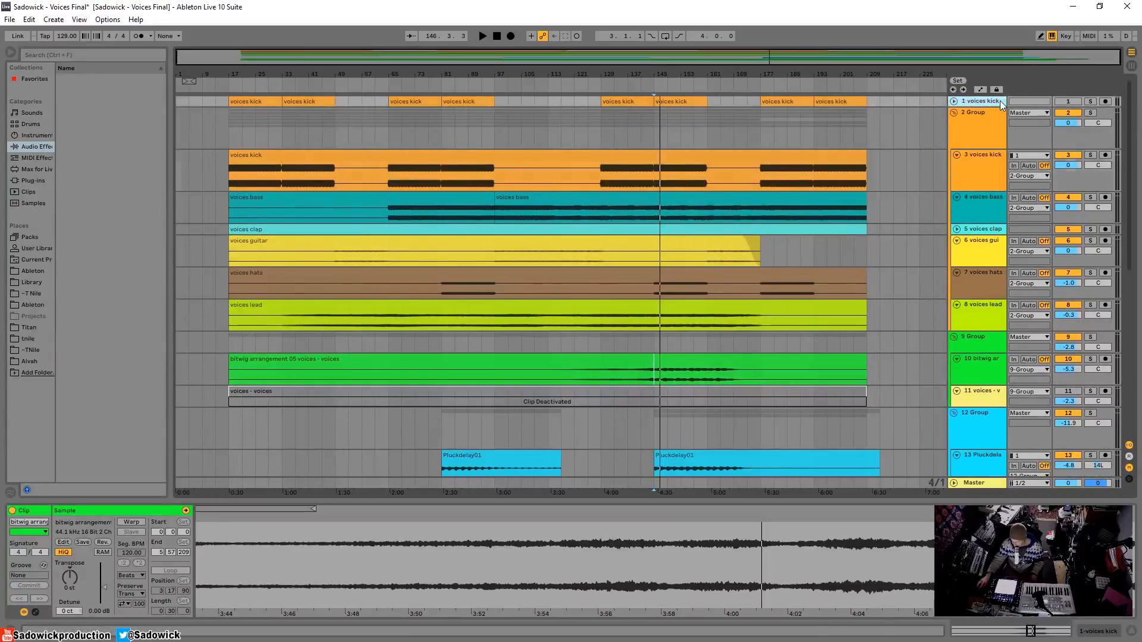
{"action": "left_click", "coordinate": [953, 101]}
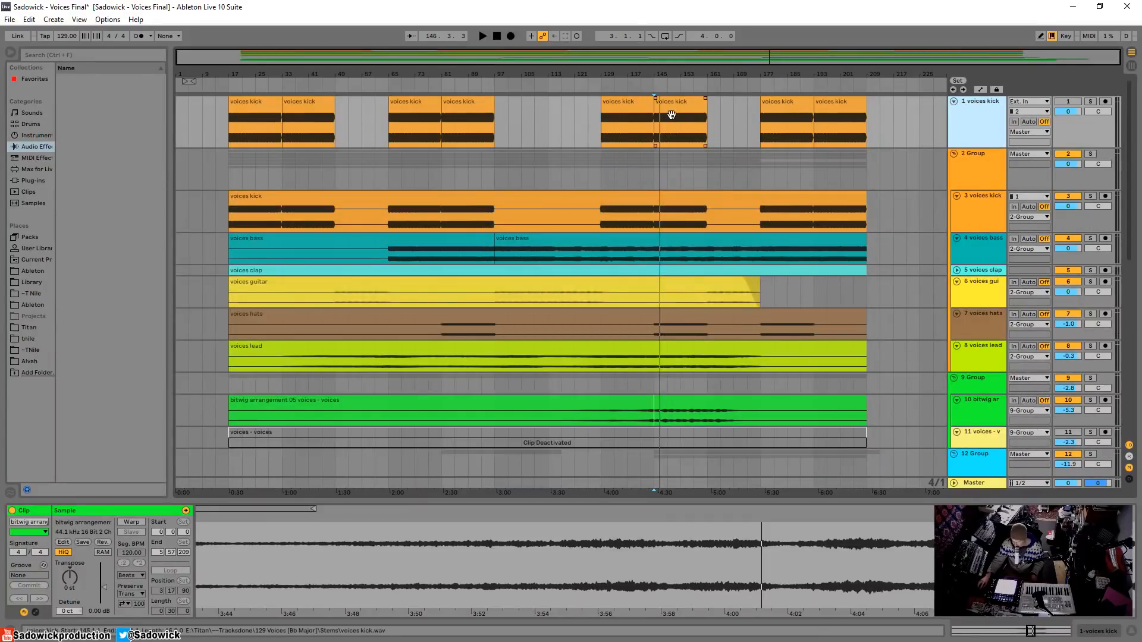
{"action": "mouse_move", "coordinate": [625, 74]}
{"action": "left_mouse_down"}
{"action": "mouse_move", "coordinate": [626, 131]}
{"action": "mouse_move", "coordinate": [625, 84]}
{"action": "left_mouse_up"}
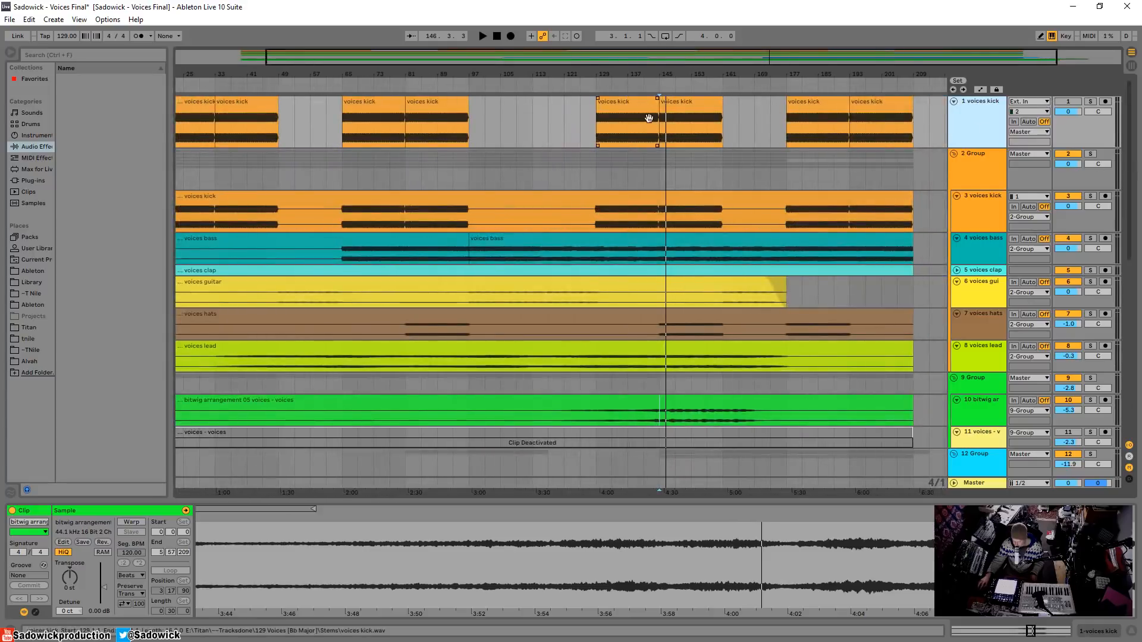
- Check the device chains of 2 Group, 3 voices kick and 4 voices bass
{"action": "left_click", "coordinate": [1086, 176]}
{"action": "left_click", "coordinate": [1093, 637]}
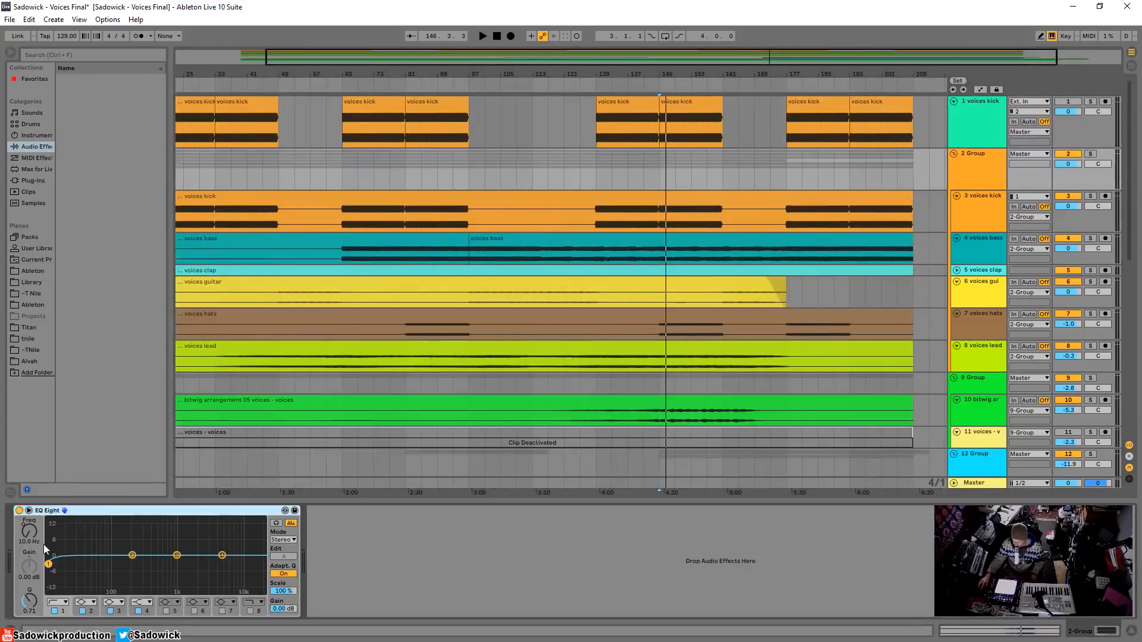
{"action": "left_click", "coordinate": [1092, 222]}
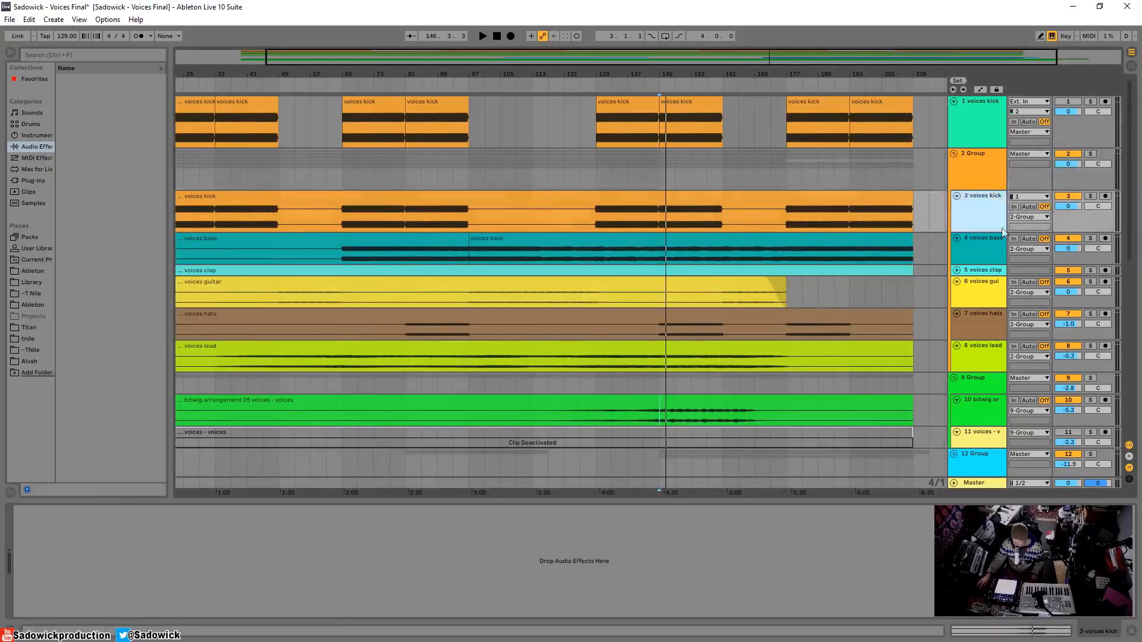
{"action": "left_click", "coordinate": [1088, 259]}
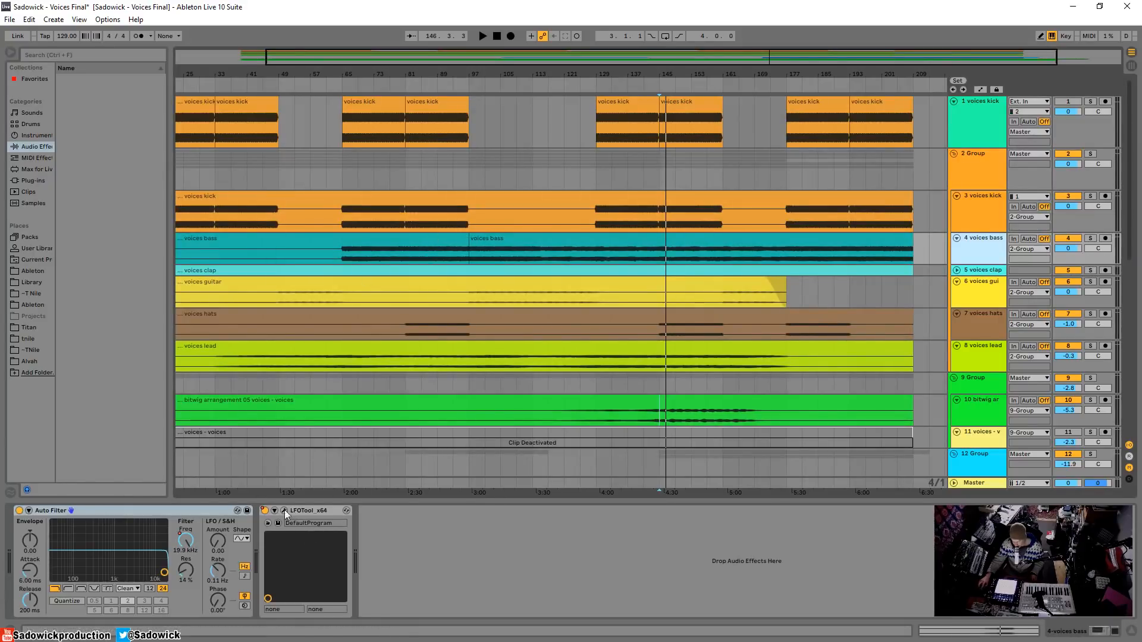
- Play 4 voices bass soloed from bar 65, then inspect its LFOTool volume curve and close the plug-in
{"action": "left_click", "coordinate": [344, 260]}
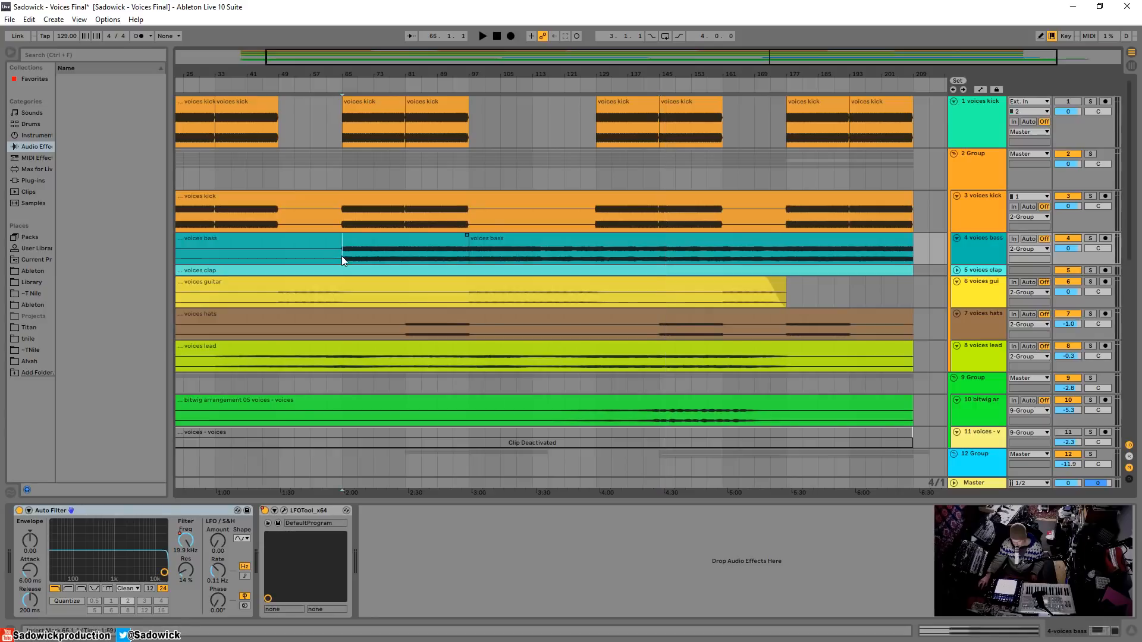
{"action": "key", "text": "space"}
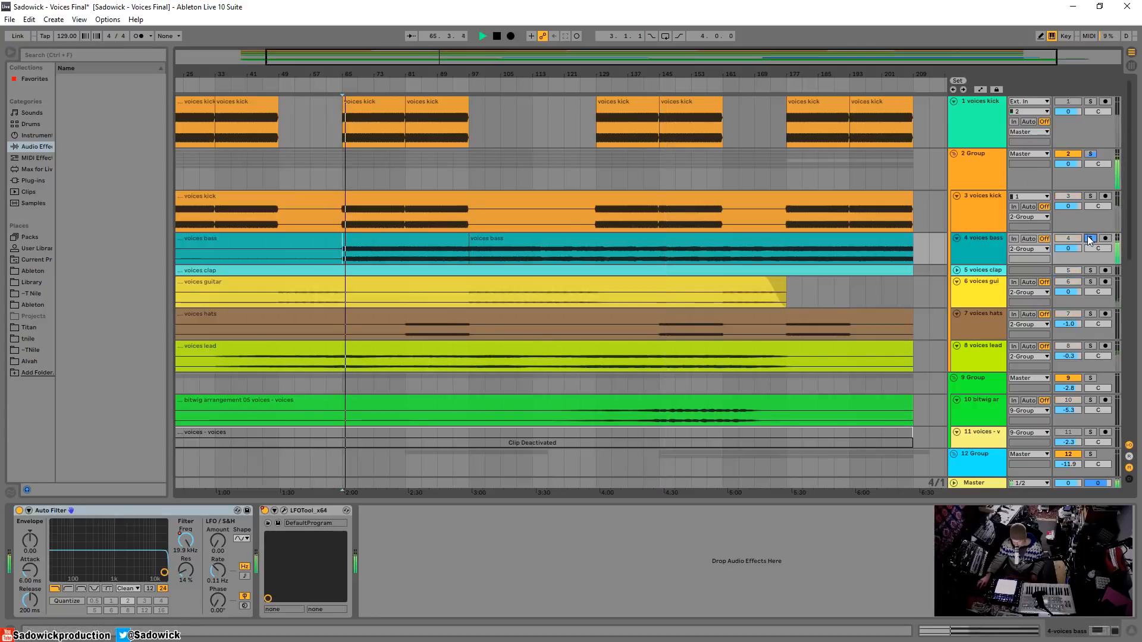
{"action": "left_click", "coordinate": [1089, 238]}
{"action": "key", "text": "space"}
{"action": "left_click", "coordinate": [284, 511]}
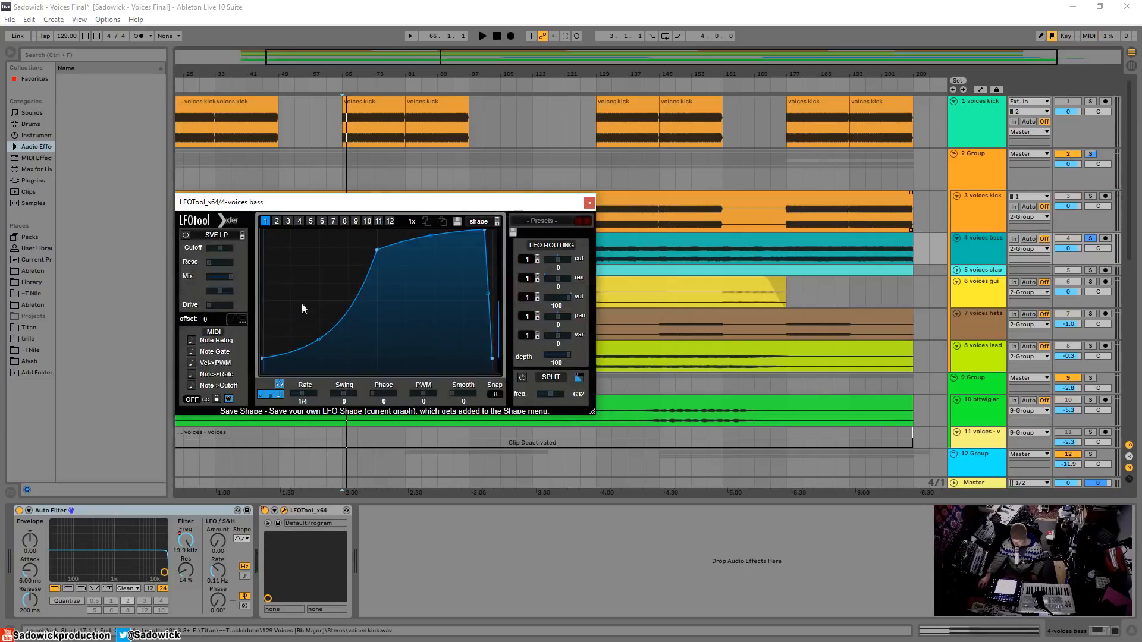
{"action": "left_click", "coordinate": [589, 203]}
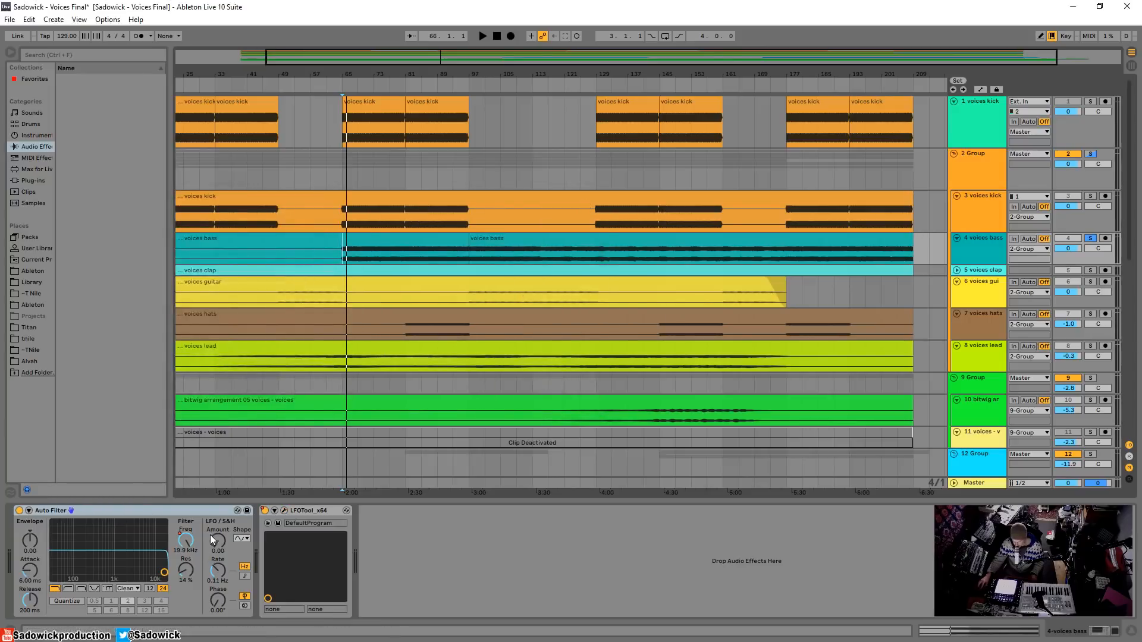
- Turn on automation display and examine the Auto Filter frequency curve on 4 voices bass, enlarging the track only while viewing it
{"action": "left_click_drag", "start_coordinate": [1093, 264], "coordinate": [1093, 295]}
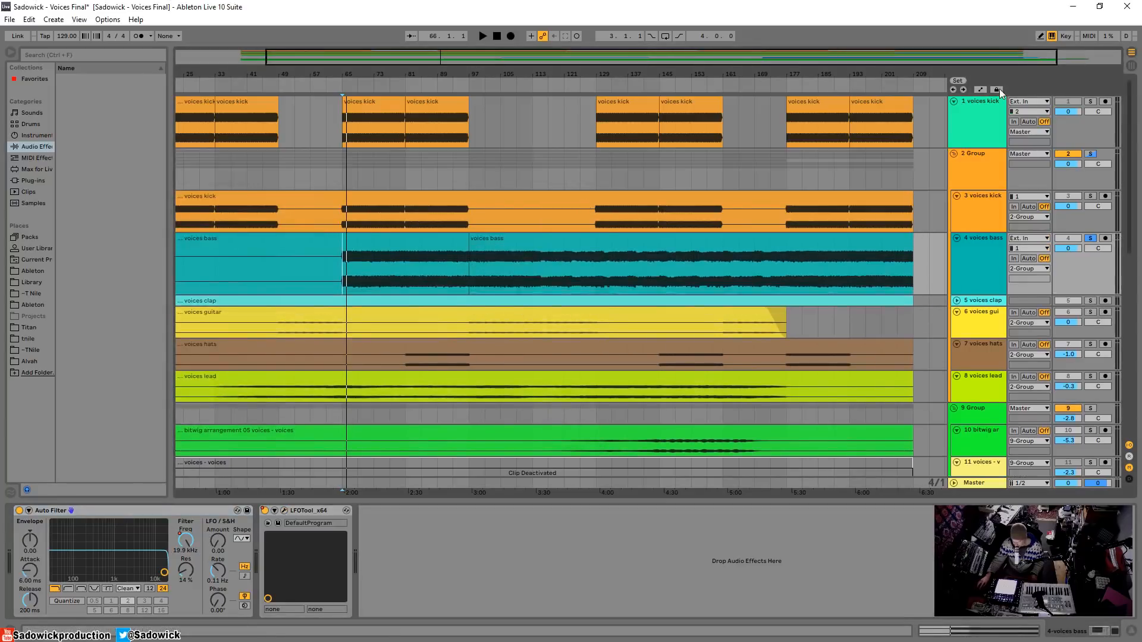
{"action": "left_click", "coordinate": [980, 89]}
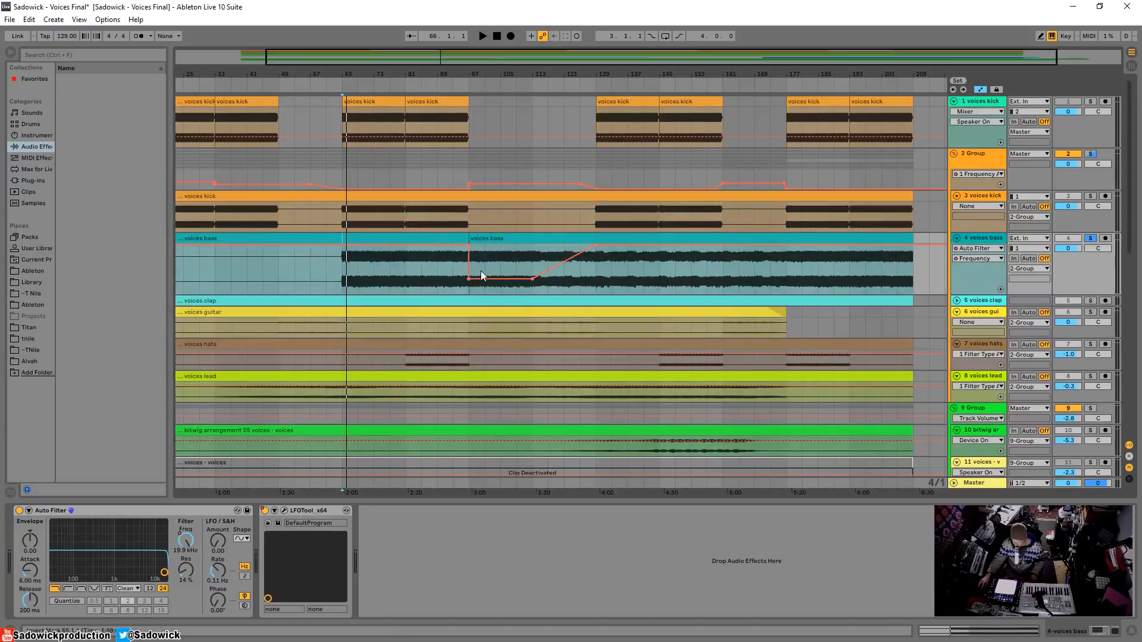
{"action": "left_click_drag", "start_coordinate": [1097, 295], "coordinate": [1097, 264]}
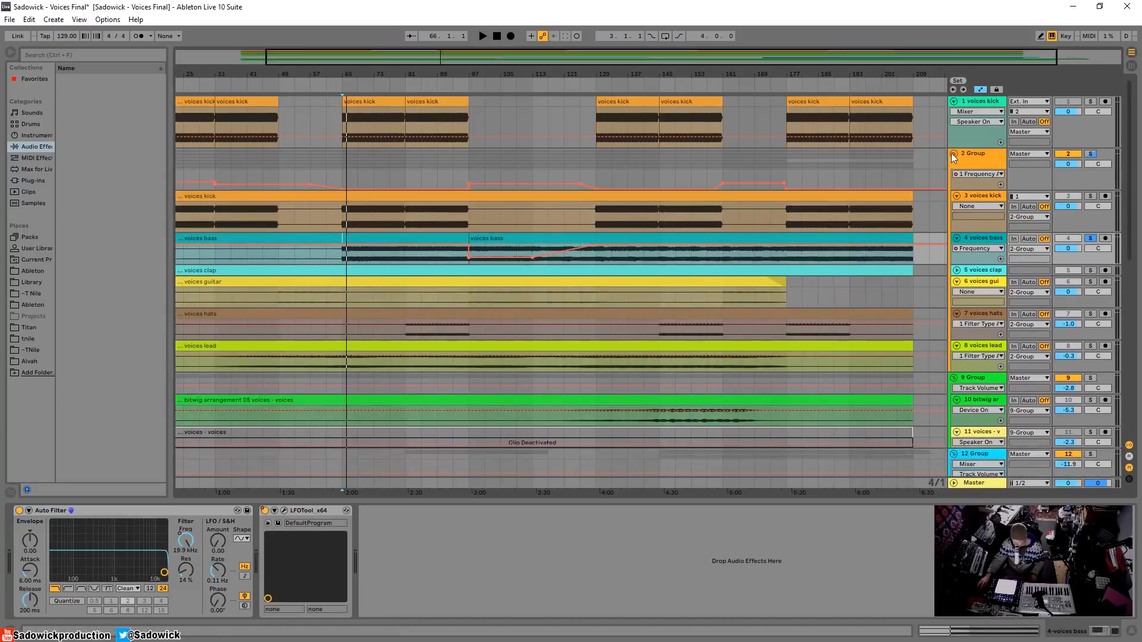
- Fold and solo 2 Group, then enlarge the 10 bitwig arrangement track to show its devices and full clip
{"action": "double_click", "coordinate": [1100, 173]}
{"action": "left_click", "coordinate": [1091, 154]}
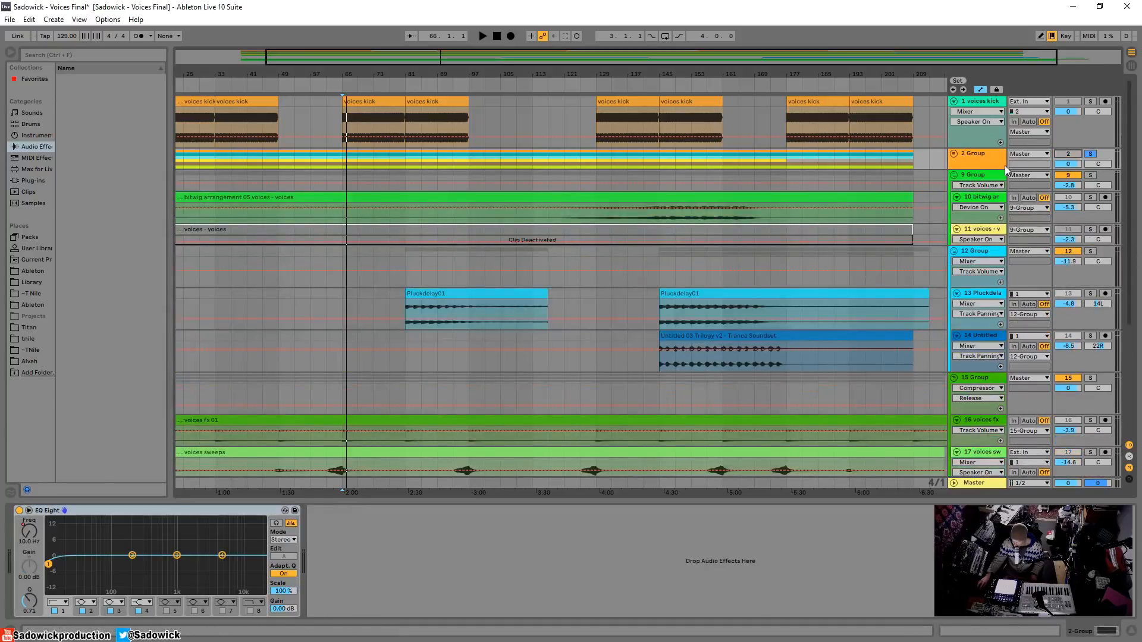
{"action": "left_click", "coordinate": [1025, 185]}
{"action": "left_click_drag", "start_coordinate": [1089, 224], "coordinate": [1089, 254]}
{"action": "left_click_drag", "start_coordinate": [539, 73], "coordinate": [540, 51]}
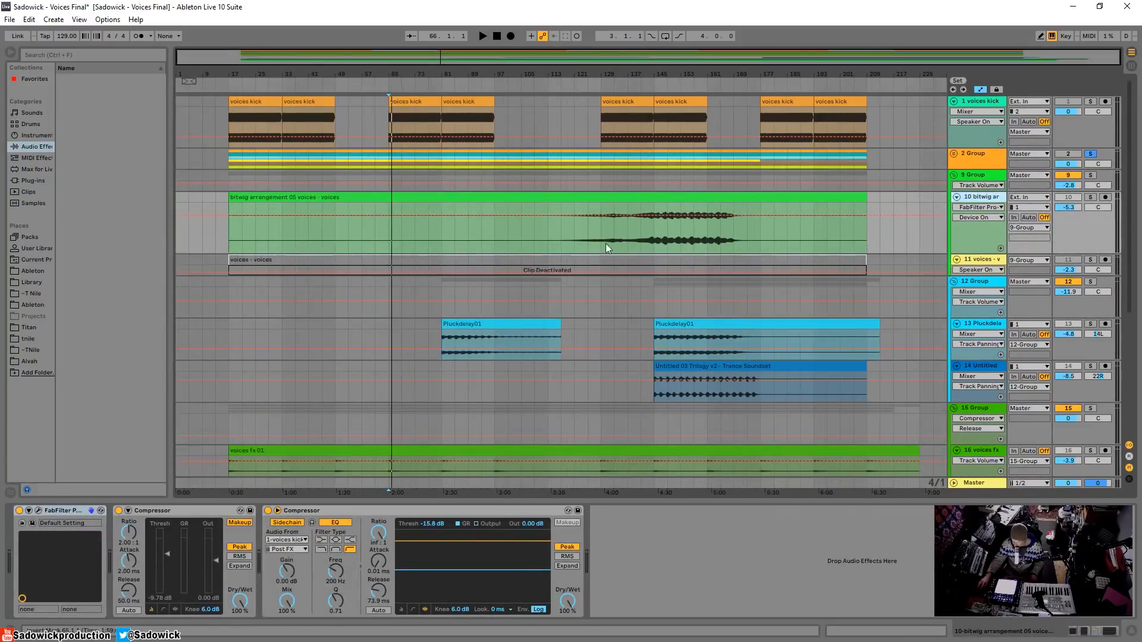
- Unsolo 2 Group, unfold it, and collapse its 3 voices kick and 4 voices bass tracks
{"action": "left_click", "coordinate": [1091, 154]}
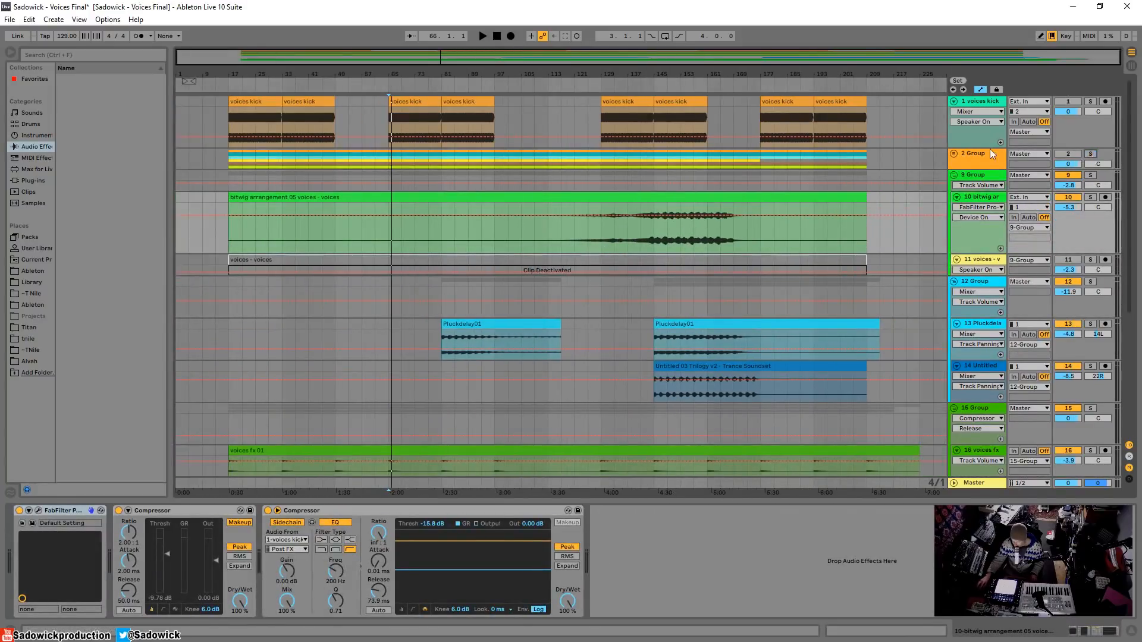
{"action": "left_click", "coordinate": [954, 154]}
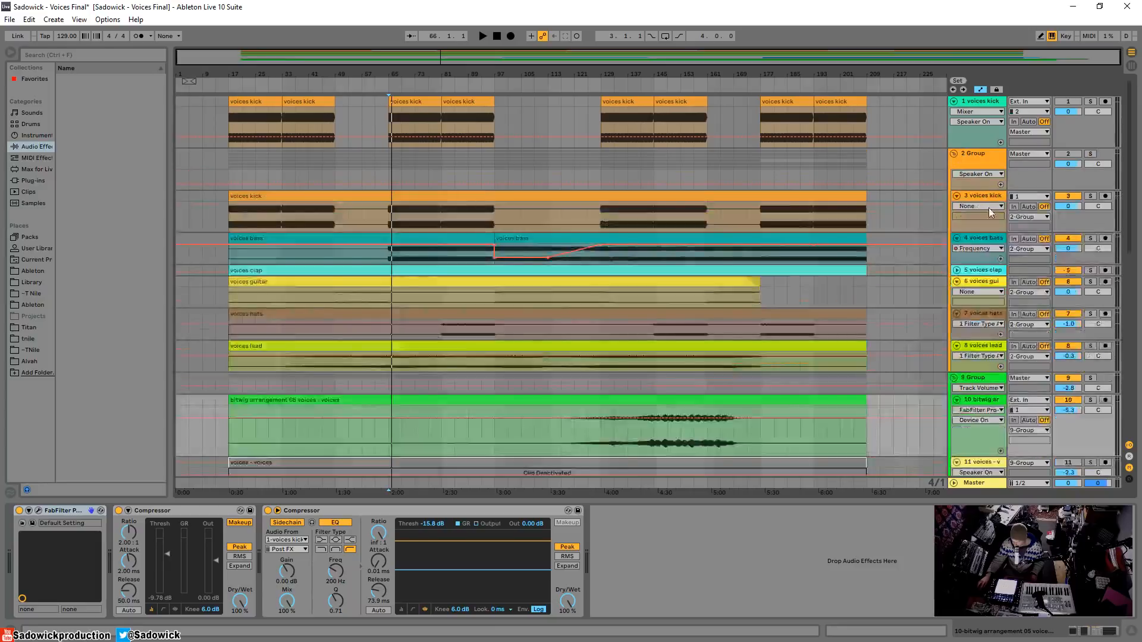
{"action": "left_click", "coordinate": [955, 196]}
{"action": "left_click", "coordinate": [956, 208]}
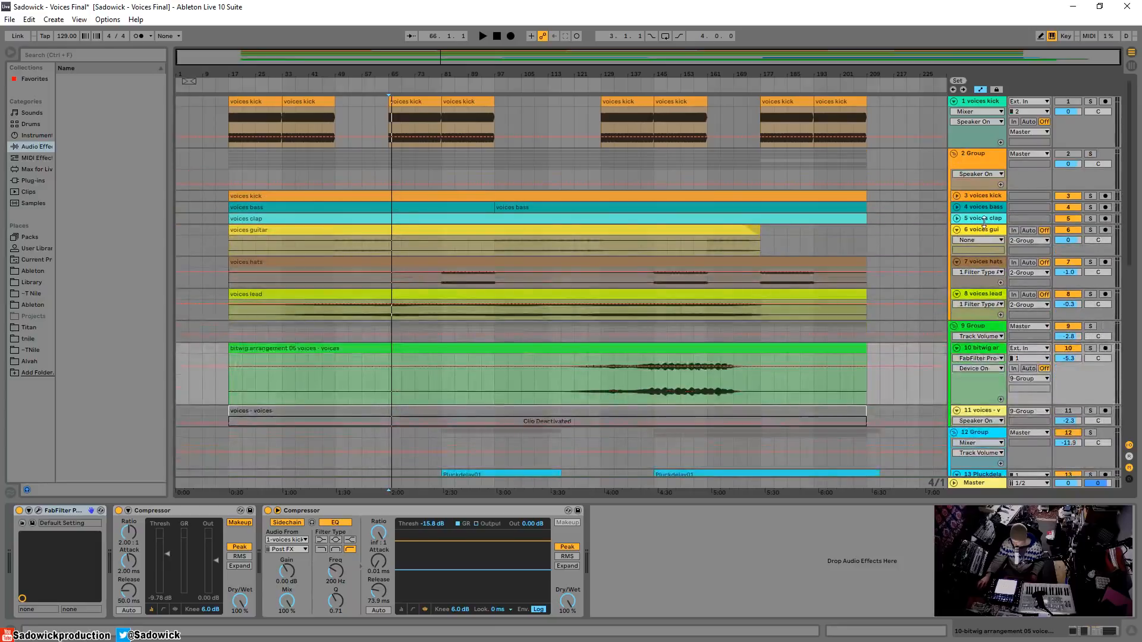
- Expand 5 voices clap to show its EQ Eight, solo the track and audition the clap from bar 73
{"action": "double_click", "coordinate": [984, 219]}
{"action": "left_click", "coordinate": [1089, 219]}
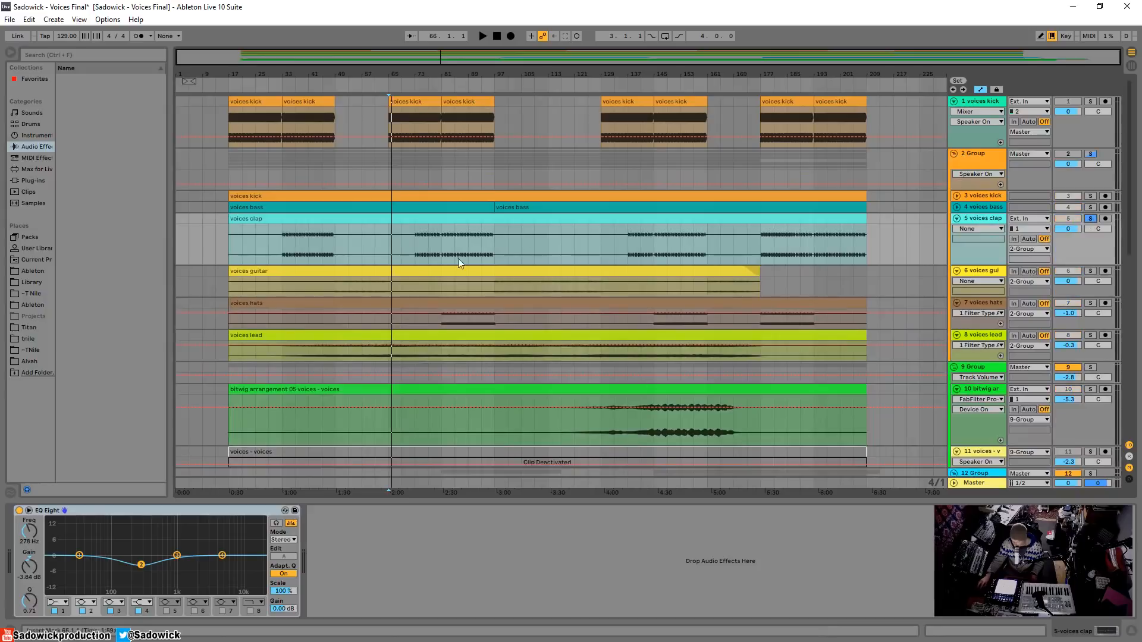
{"action": "left_click", "coordinate": [421, 245]}
{"action": "key", "text": "space"}
{"action": "key", "text": "space"}
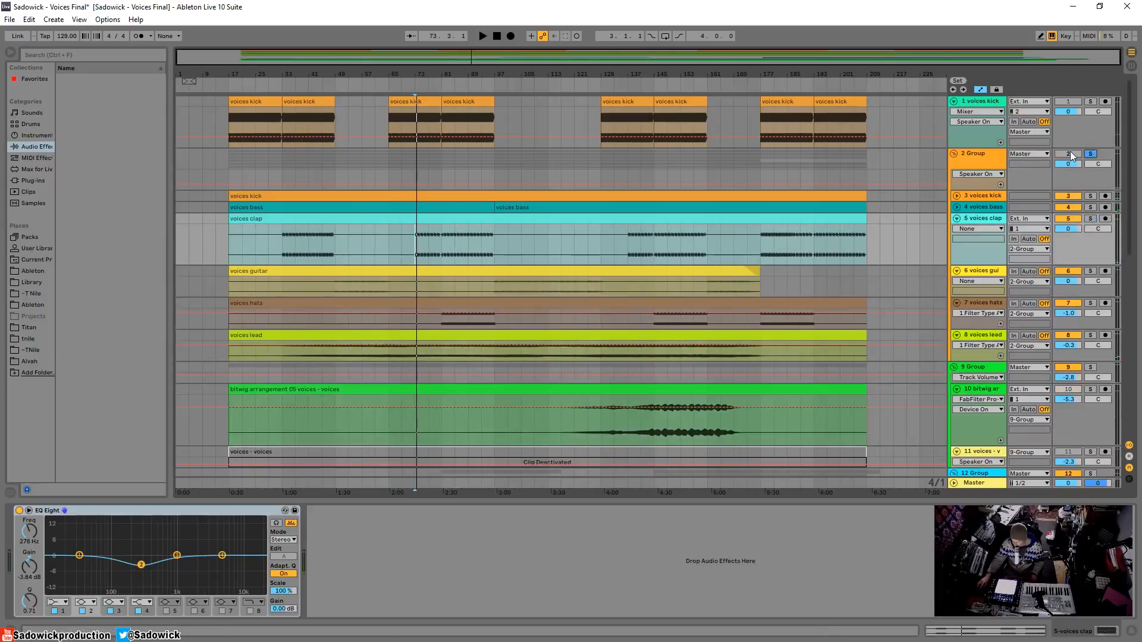
{"action": "left_click", "coordinate": [1090, 218]}
{"action": "key", "text": "space"}
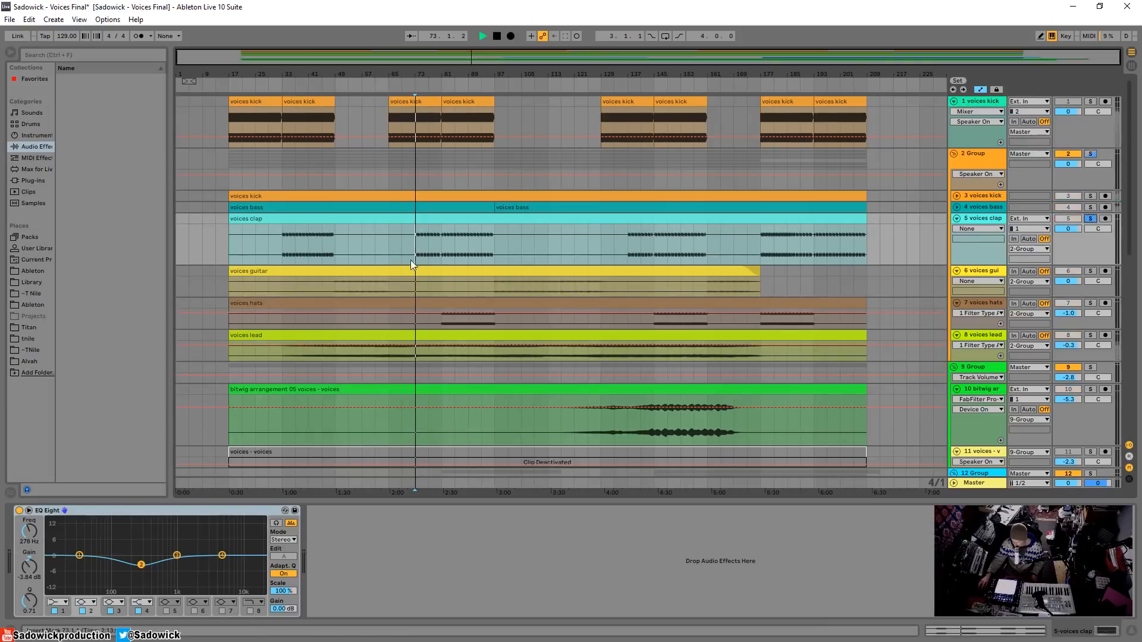
{"action": "key", "text": "space"}
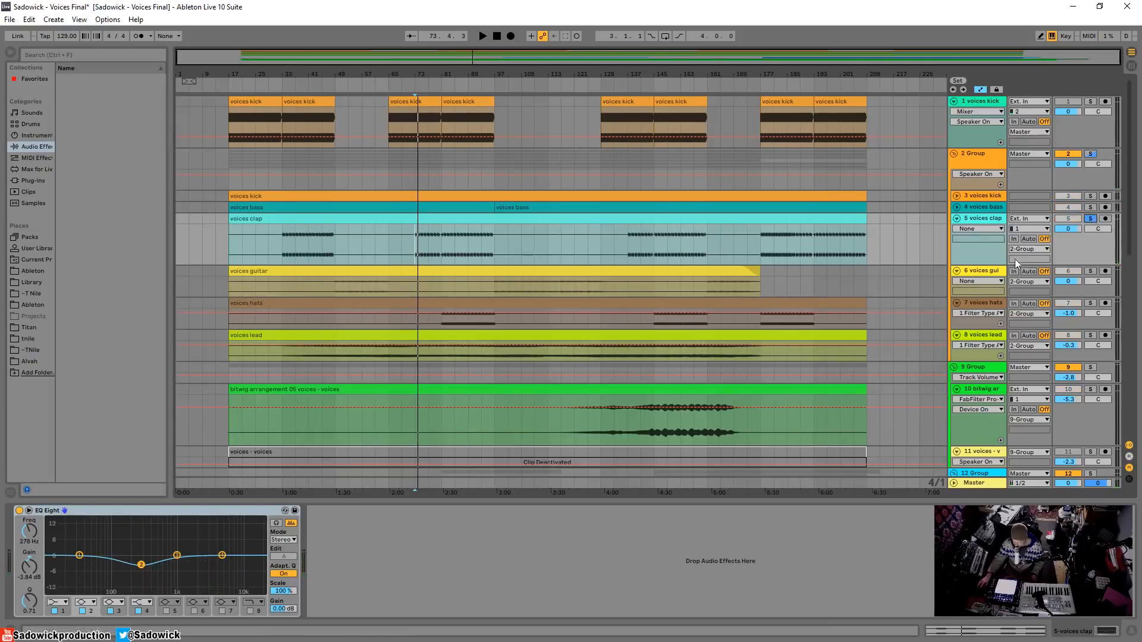
- Enlarge and solo 6 voices guitar, then audition its parts starting at bars 97 and 49
{"action": "left_click_drag", "start_coordinate": [1094, 289], "coordinate": [1094, 329]}
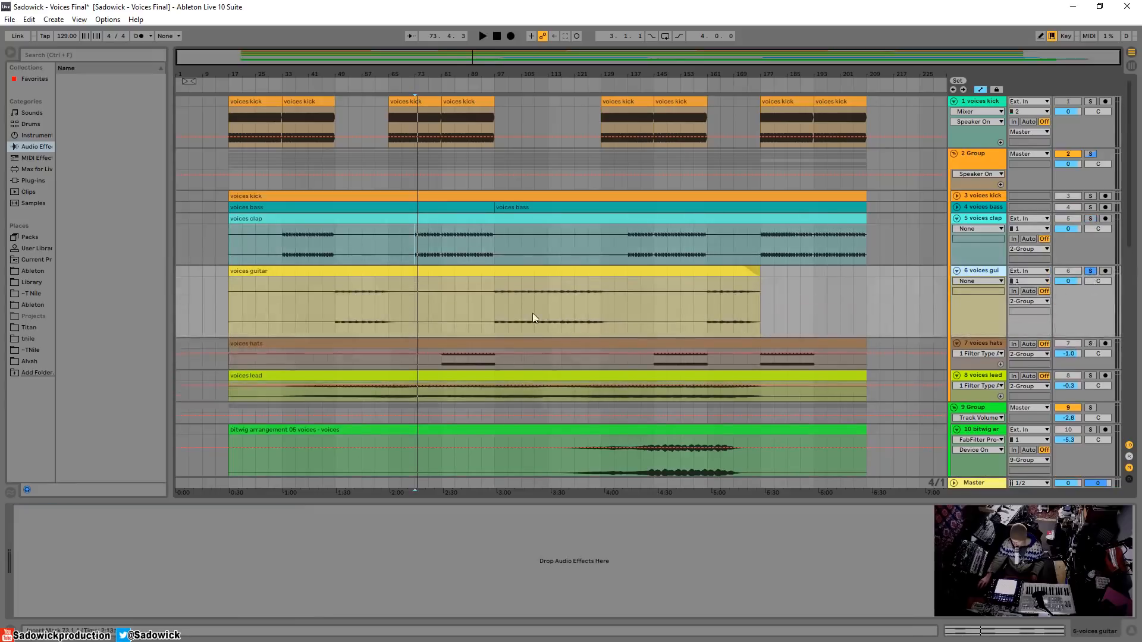
{"action": "left_click", "coordinate": [498, 305]}
{"action": "key", "text": "space"}
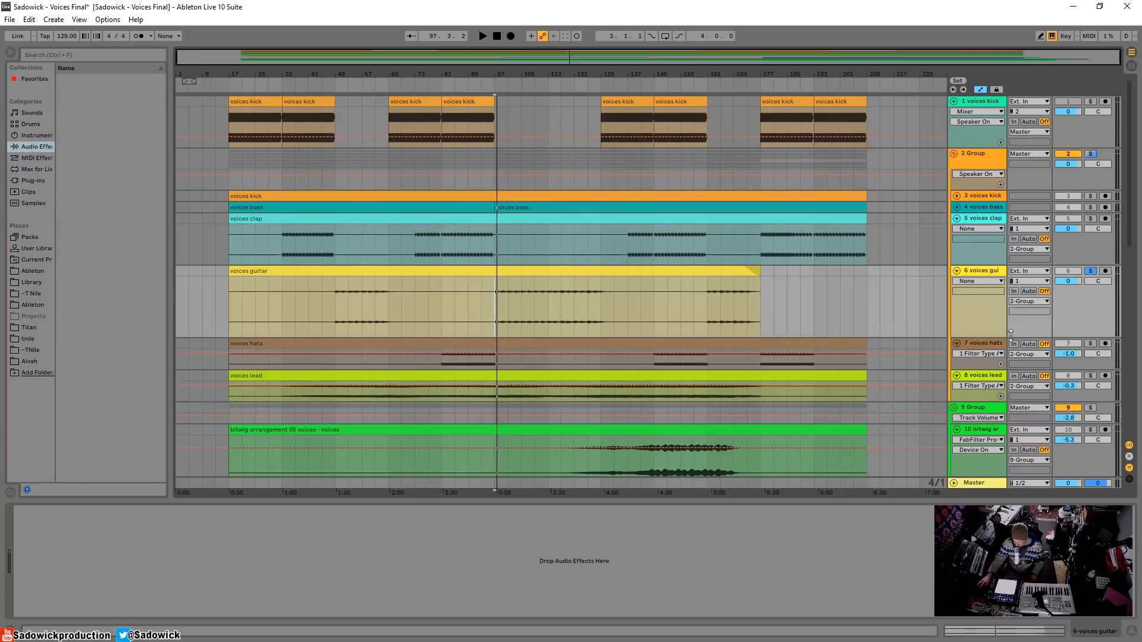
{"action": "left_click", "coordinate": [336, 310]}
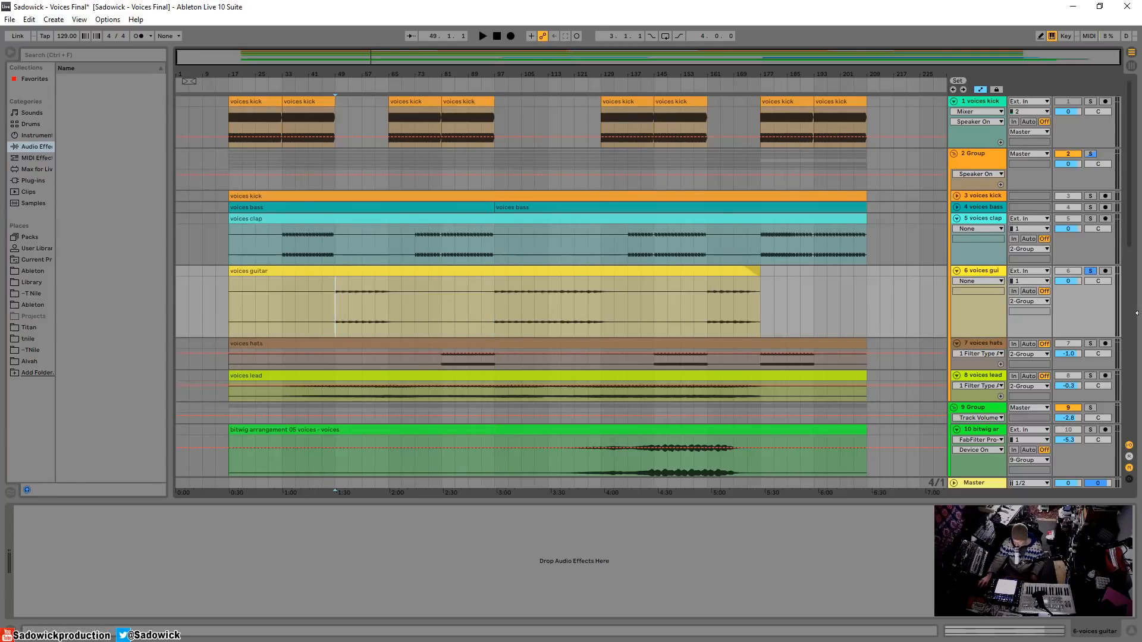
{"action": "key", "text": "space"}
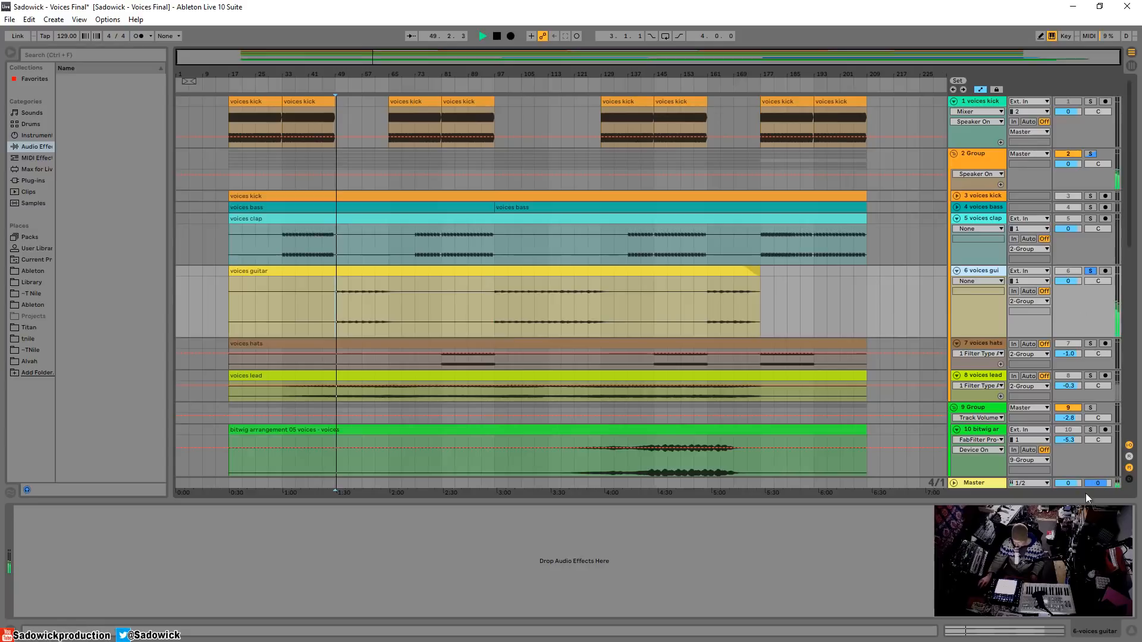
{"action": "key", "text": "space"}
- Solo and enlarge 7 voices hats, play it from bar 81 while checking its EQ Eight, and reduce the track height slightly
{"action": "left_click", "coordinate": [1090, 343]}
{"action": "left_click_drag", "start_coordinate": [1092, 370], "coordinate": [1093, 400]}
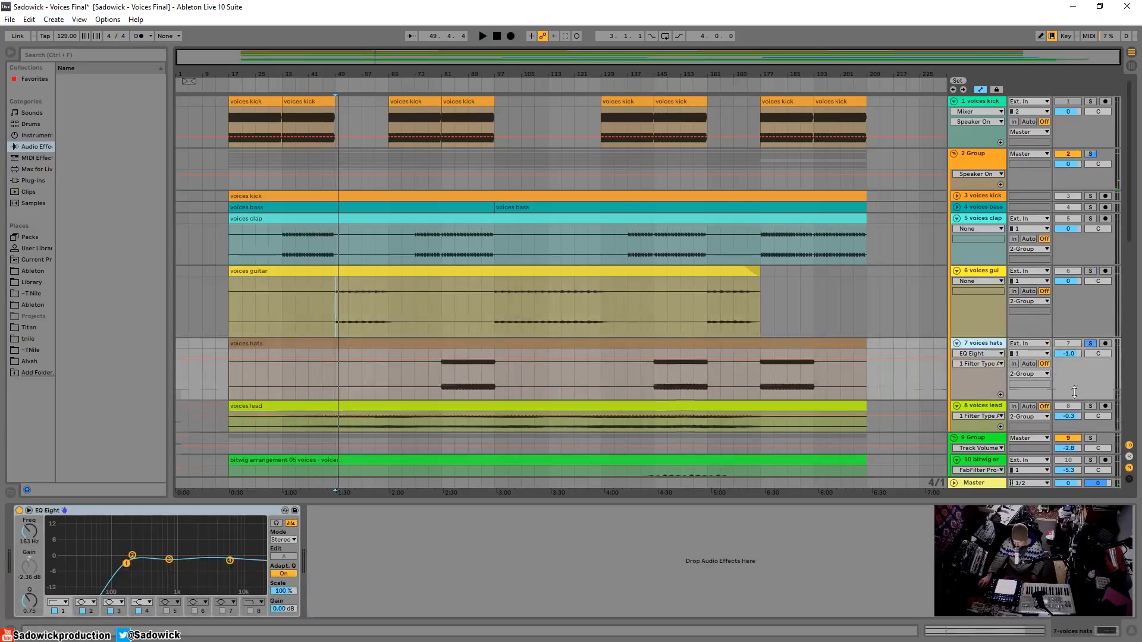
{"action": "left_click", "coordinate": [441, 381]}
{"action": "key", "text": "space"}
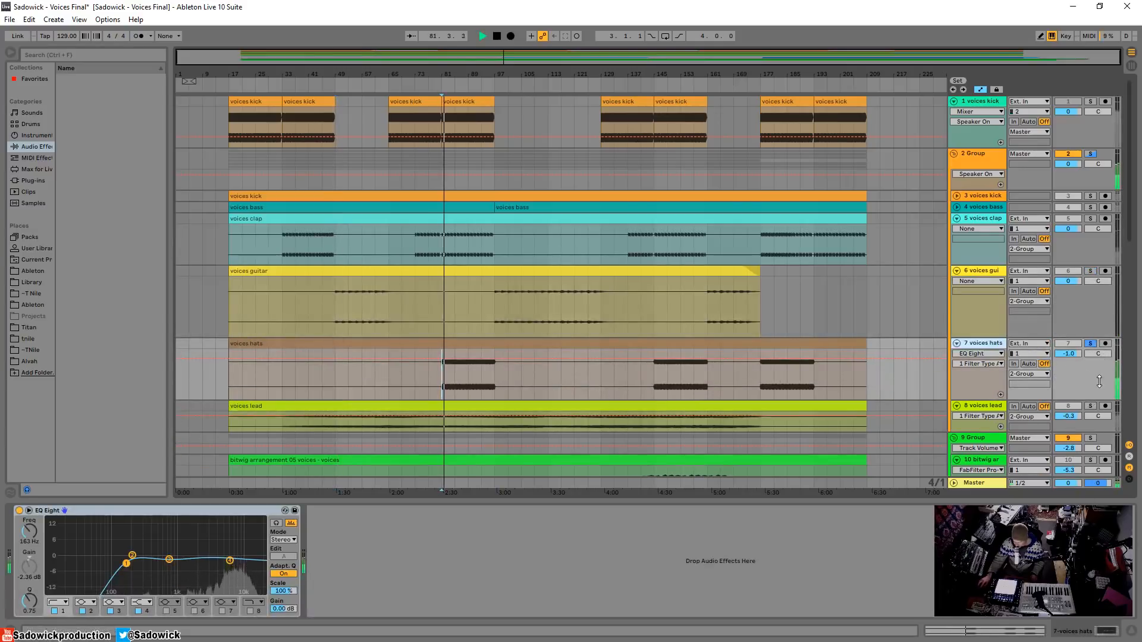
{"action": "key", "text": "space"}
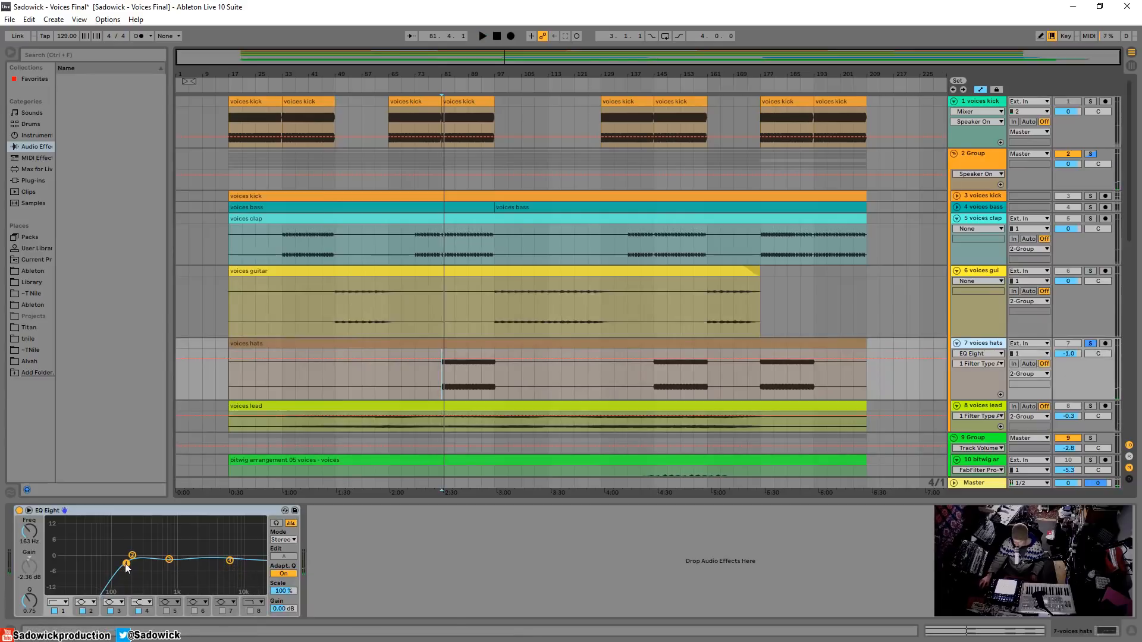
{"action": "left_click_drag", "start_coordinate": [1078, 400], "coordinate": [1078, 364]}
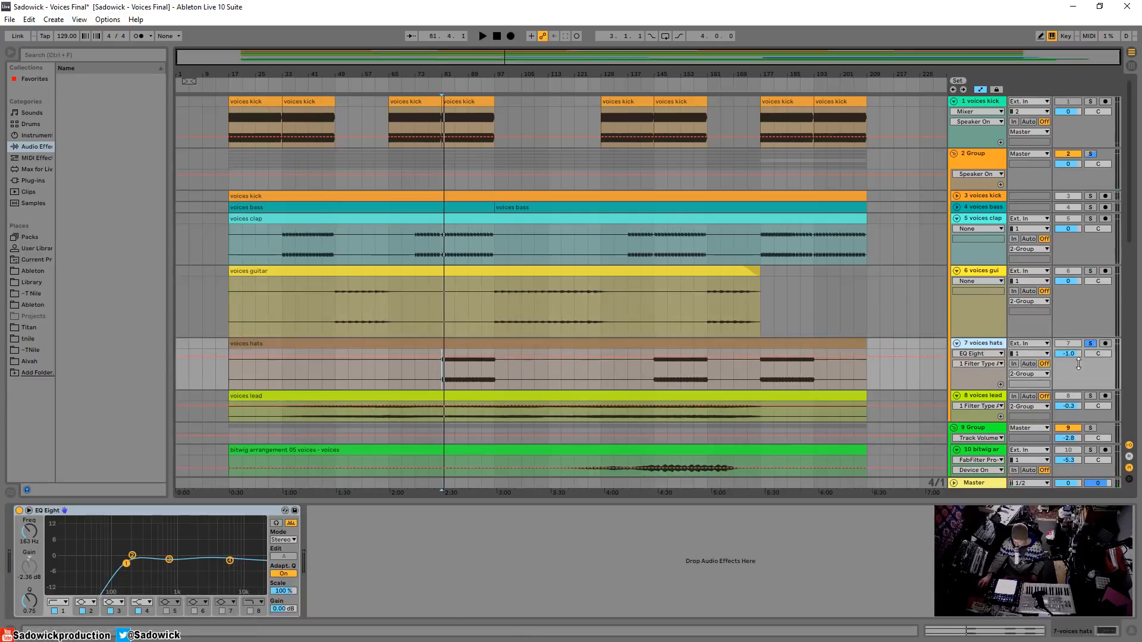
- Solo and enlarge 8 voices lead, then play it from bar 65 to watch its EQ Eight and sidechain Compressor
{"action": "left_click", "coordinate": [1089, 396]}
{"action": "left_click_drag", "start_coordinate": [1093, 422], "coordinate": [1092, 453]}
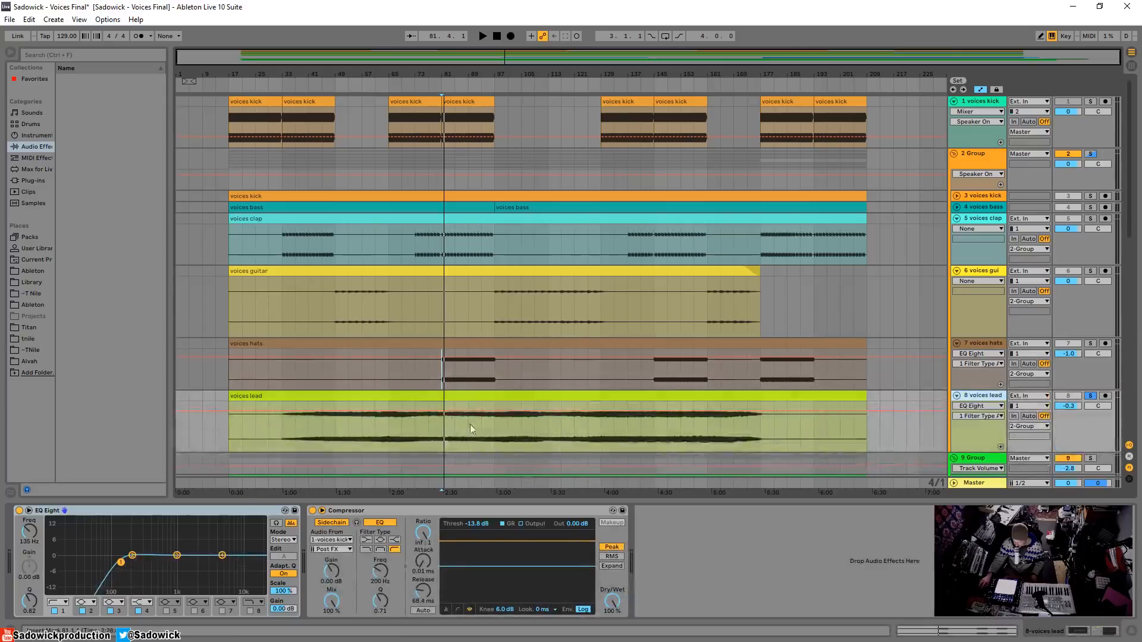
{"action": "left_click", "coordinate": [386, 431]}
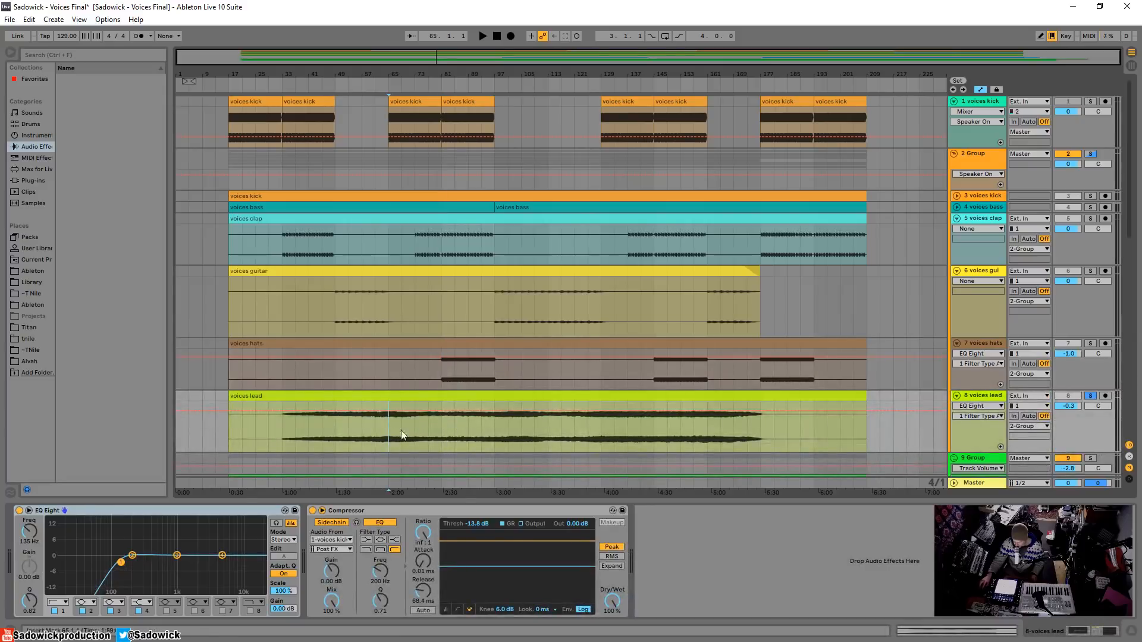
{"action": "key", "text": "space"}
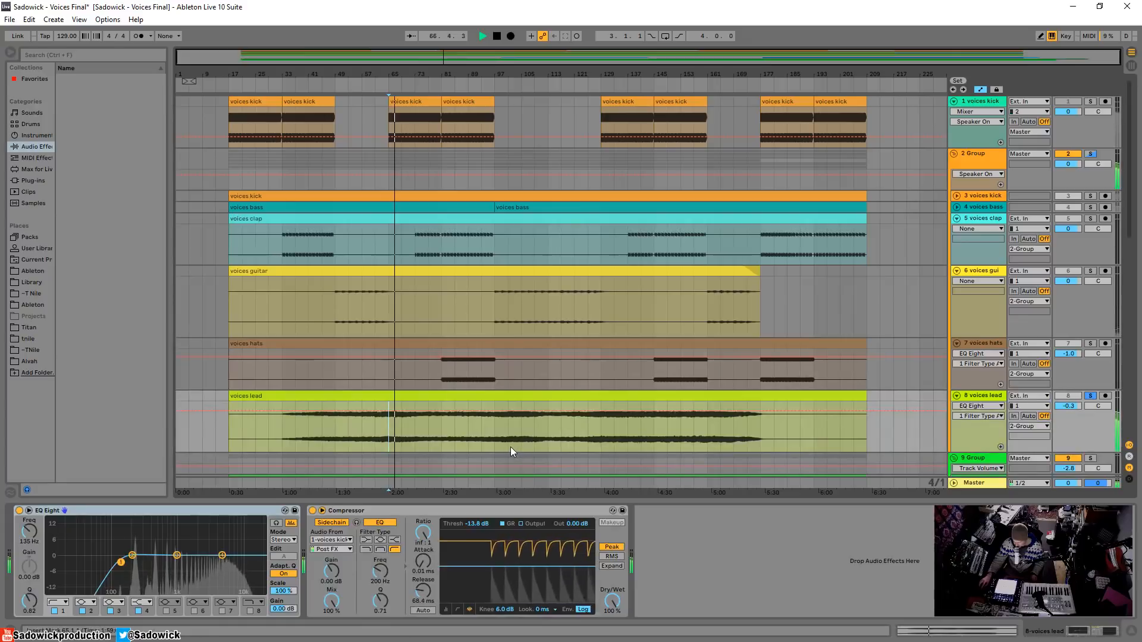
{"action": "key", "text": "space"}
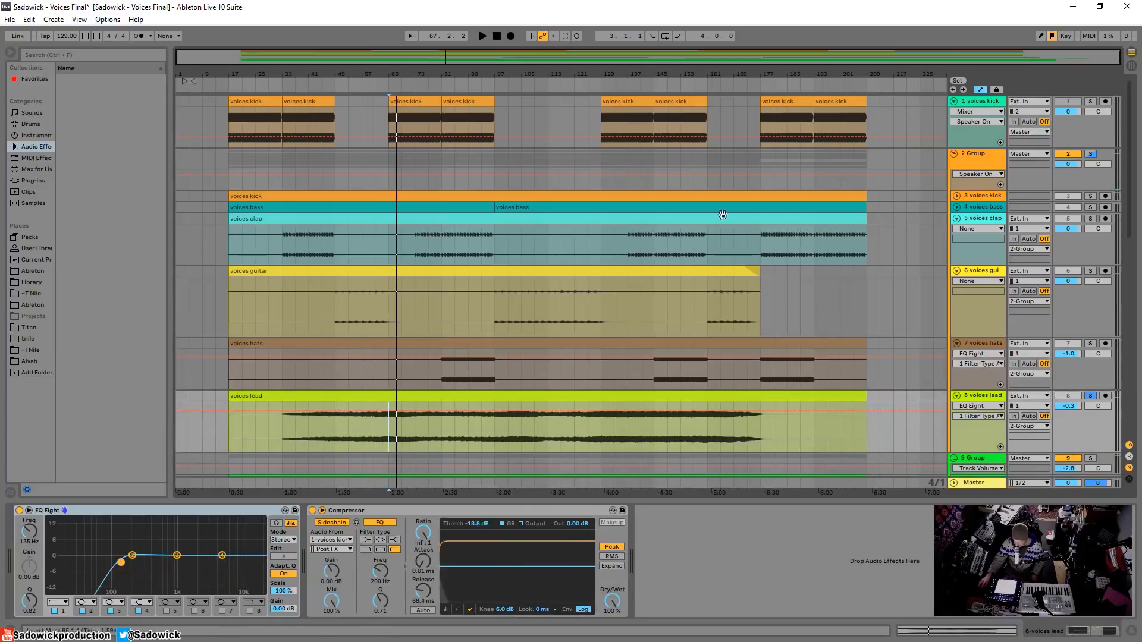
- Reduce the height of 8 voices lead and fold 2 Group
{"action": "scroll", "coordinate": [1091, 404], "scroll_direction": "down", "scroll_amount": 2}
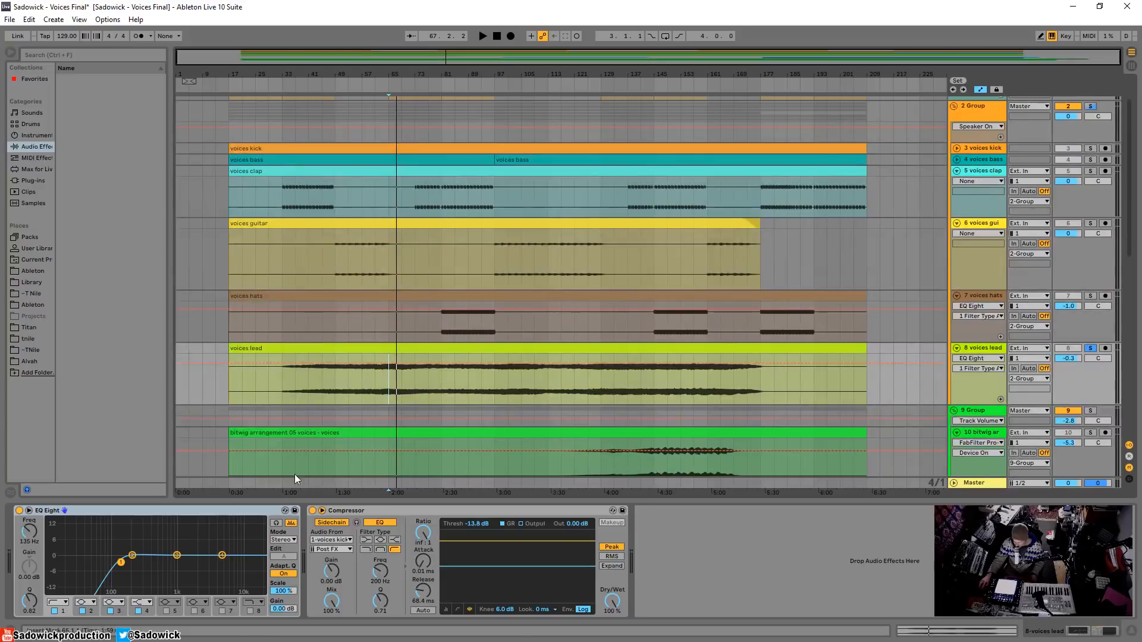
{"action": "left_click_drag", "start_coordinate": [1090, 404], "coordinate": [1085, 191]}
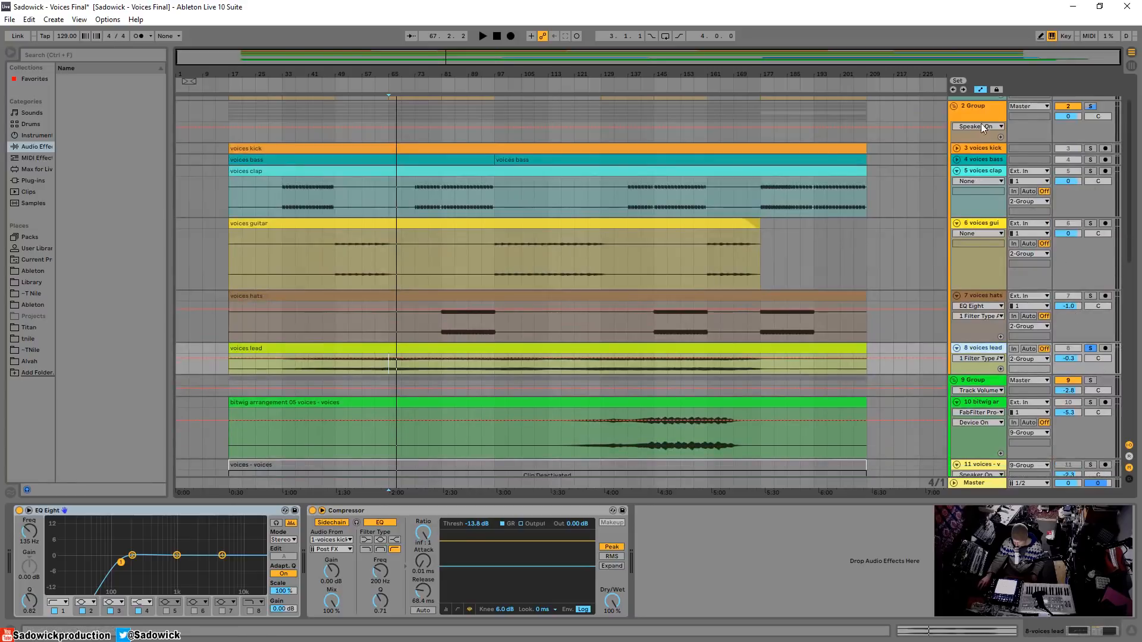
{"action": "left_click", "coordinate": [955, 107]}
{"action": "left_click", "coordinate": [961, 104]}
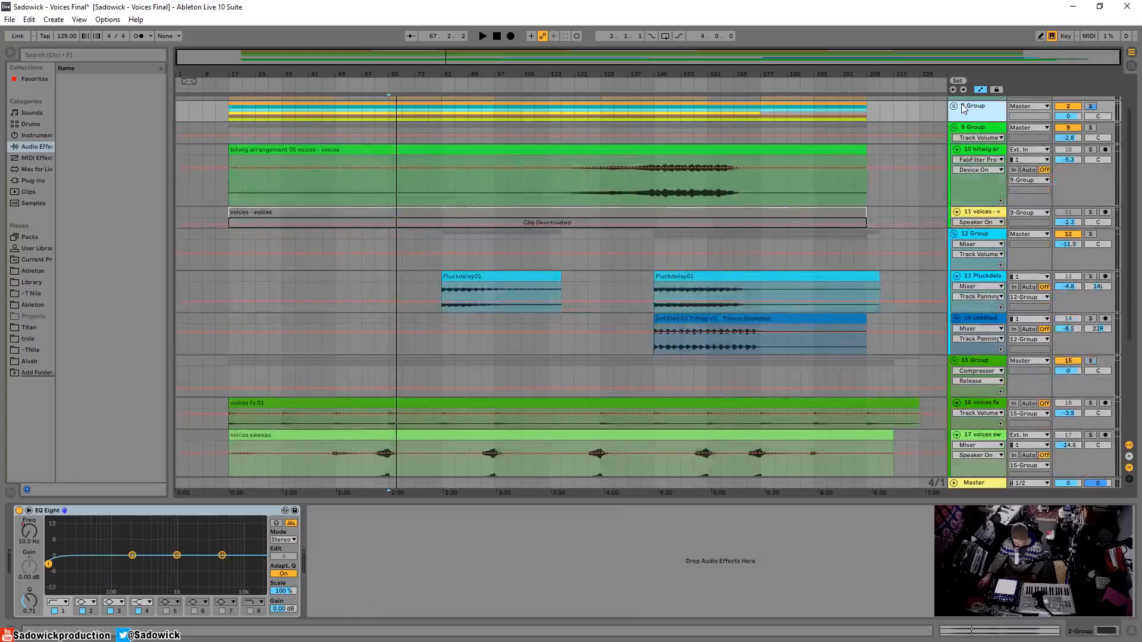
- Solo the 10 bitwig arrangement track and audition it from bar 129
{"action": "left_click", "coordinate": [981, 126]}
{"action": "left_click", "coordinate": [473, 188]}
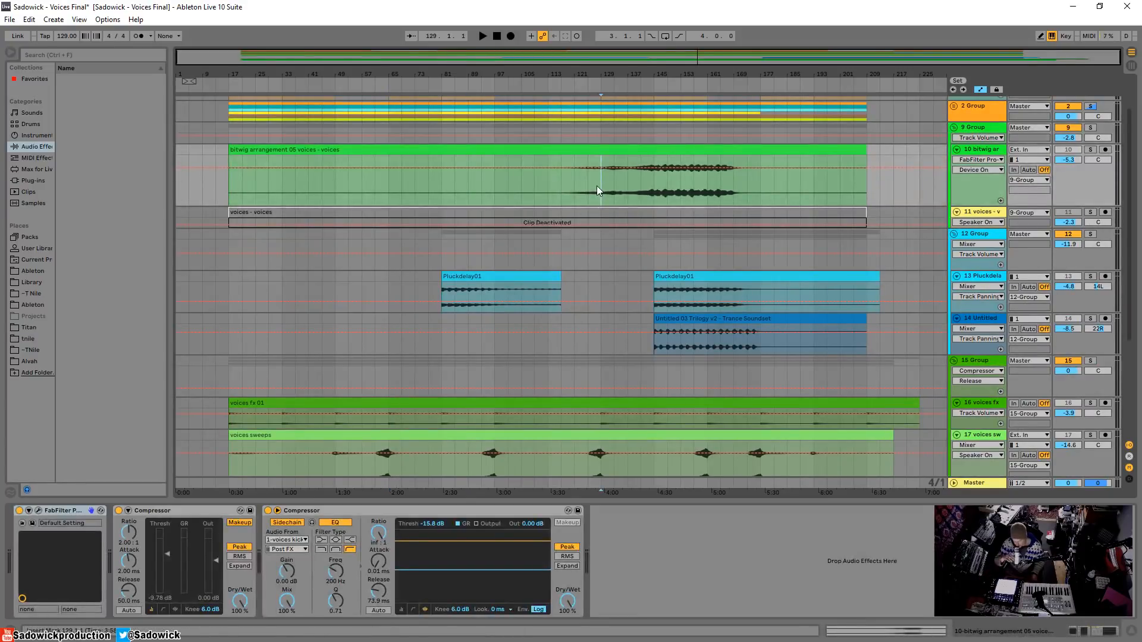
{"action": "left_click", "coordinate": [1090, 149]}
{"action": "left_click", "coordinate": [1090, 149]}
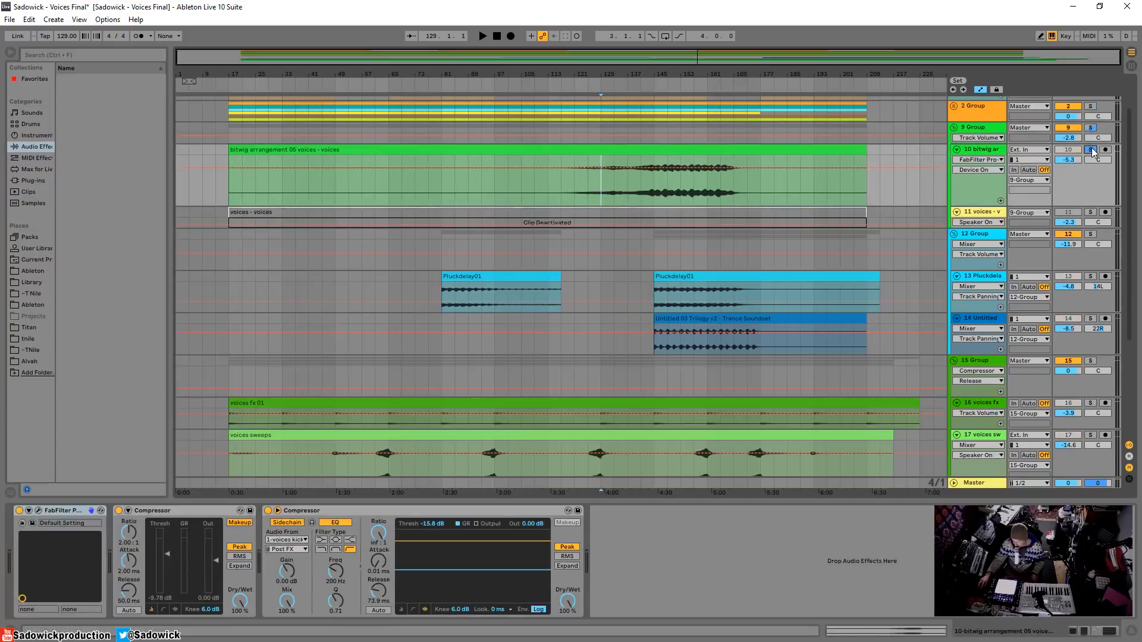
{"action": "left_click", "coordinate": [1091, 150]}
{"action": "left_click", "coordinate": [1090, 150]}
{"action": "key", "text": "space"}
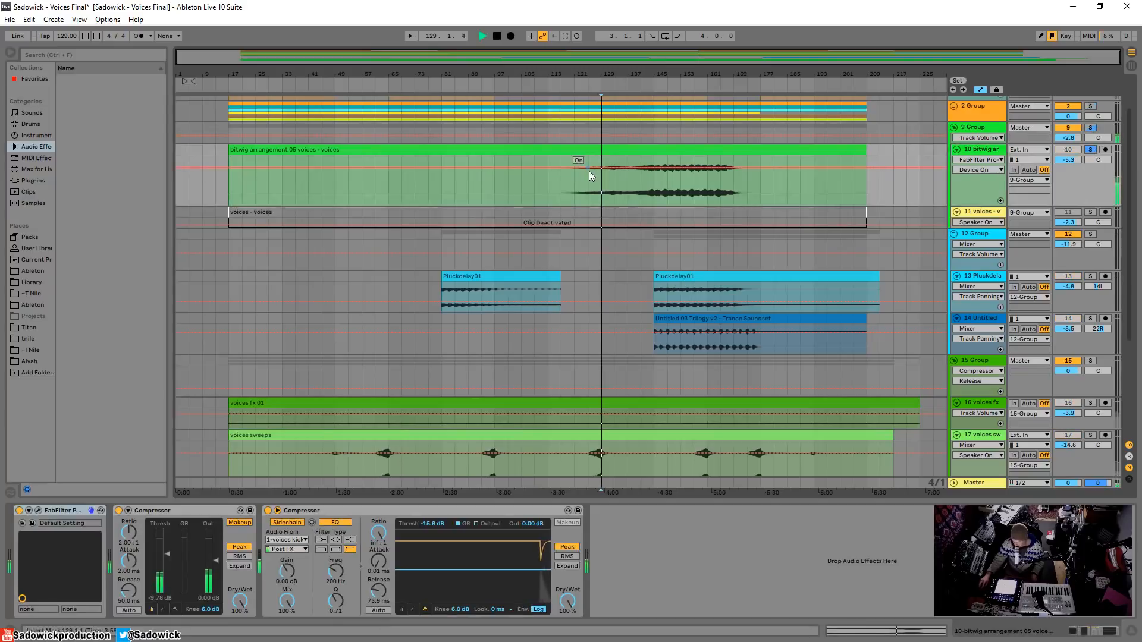
- Inspect the FabFilter Pro-R reverb settings on the 10 bitwig arrangement track, then close the plug-in window
{"action": "left_click", "coordinate": [40, 511]}
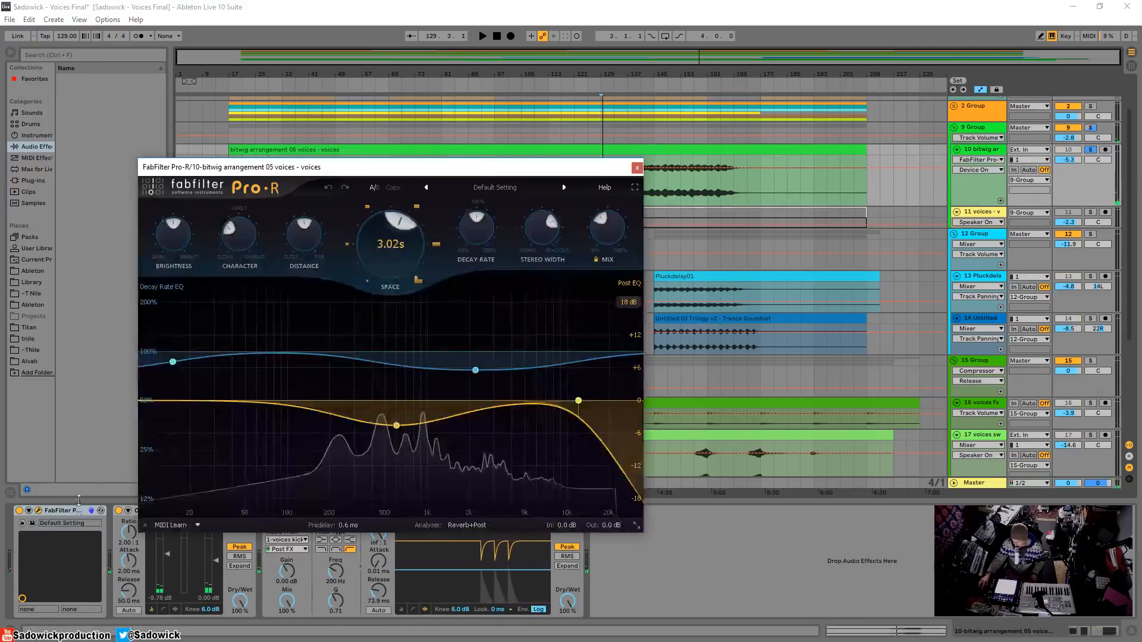
{"action": "left_click_drag", "start_coordinate": [541, 168], "coordinate": [506, 97]}
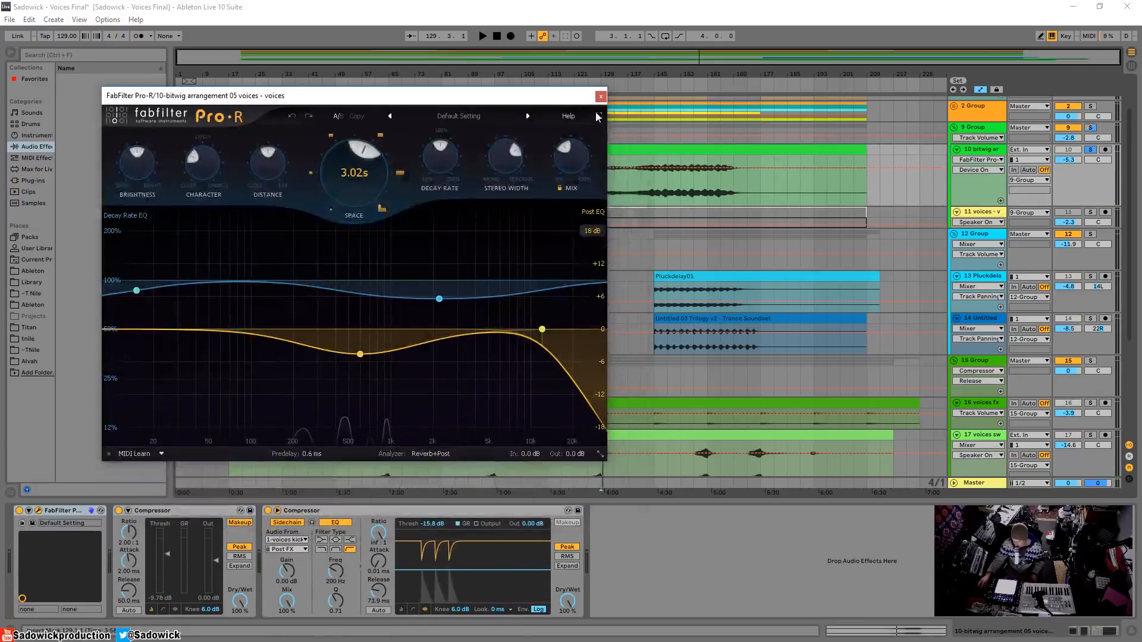
{"action": "left_click", "coordinate": [603, 94]}
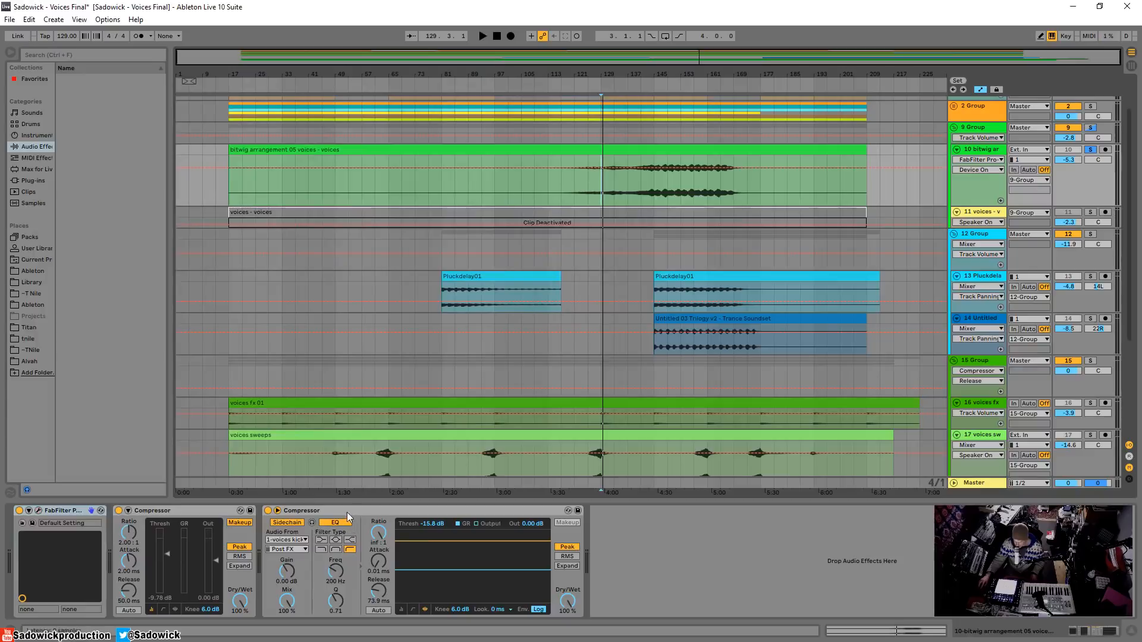
- Play the 10 bitwig arrangement track from bar 145, unsolo it during playback to hear the full mix, and stop
{"action": "scroll", "coordinate": [723, 141], "scroll_direction": "up", "scroll_amount": 2}
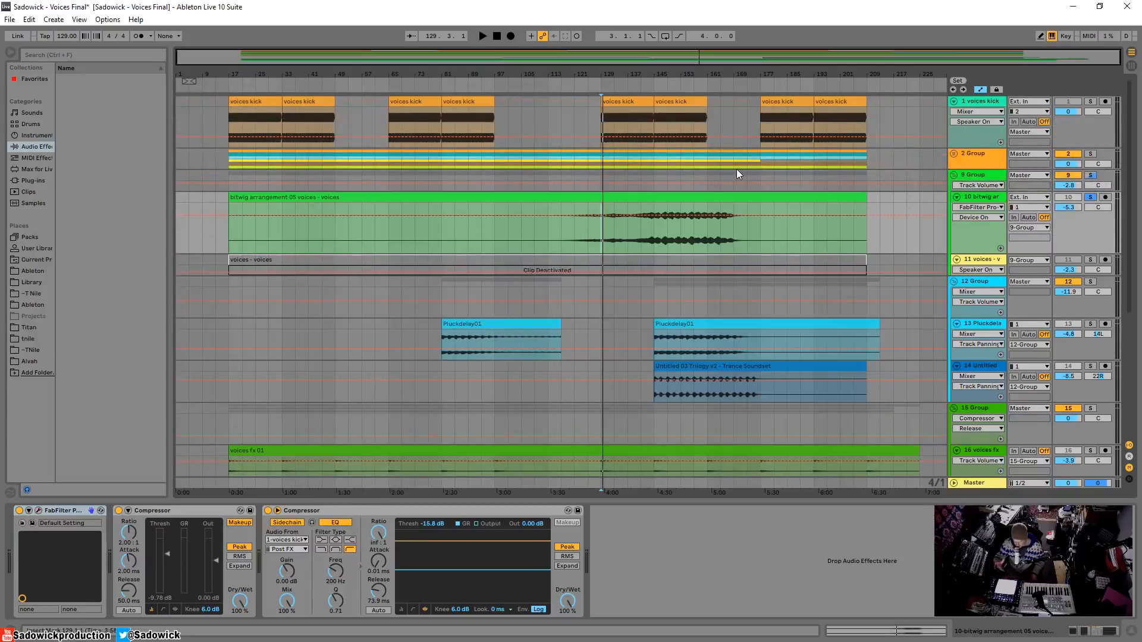
{"action": "left_click", "coordinate": [654, 235]}
{"action": "key", "text": "space"}
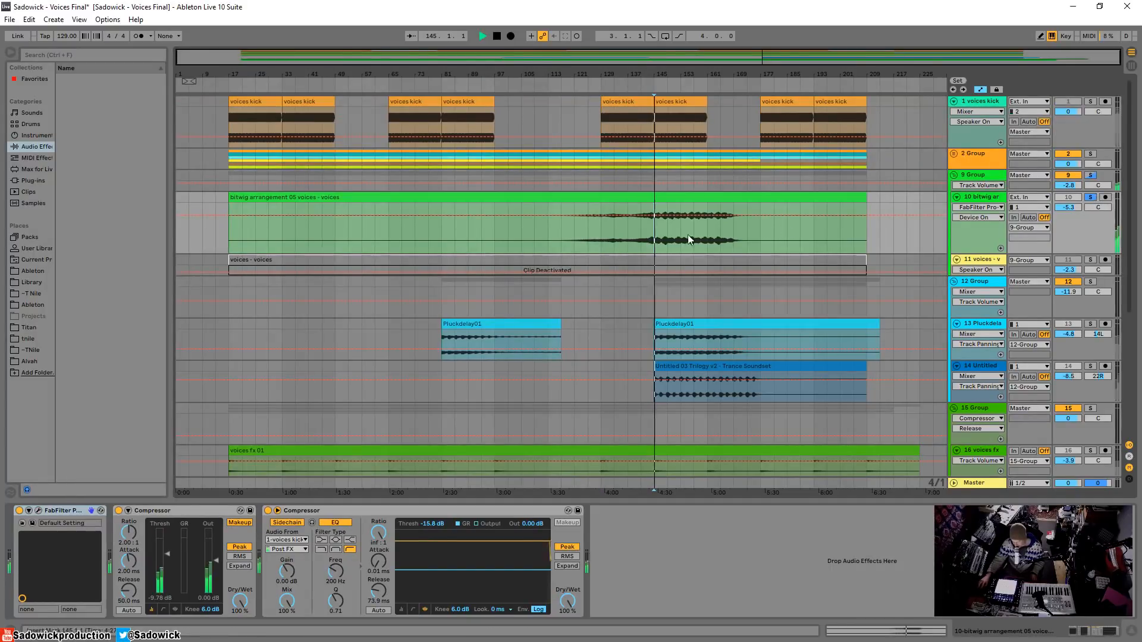
{"action": "left_click", "coordinate": [1090, 198]}
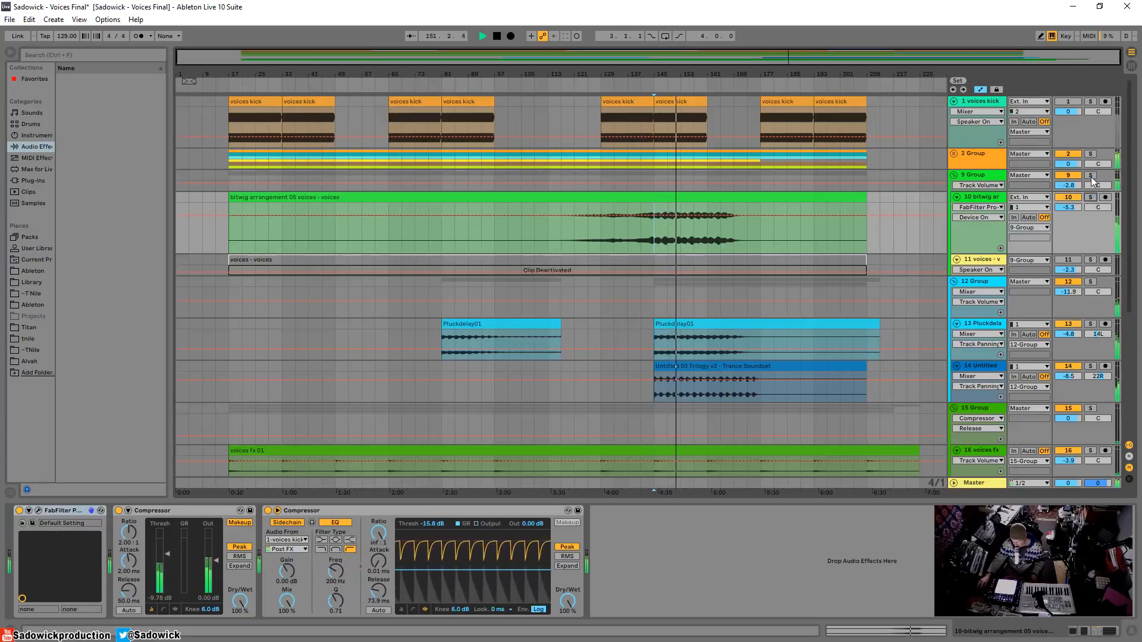
{"action": "key", "text": "space"}
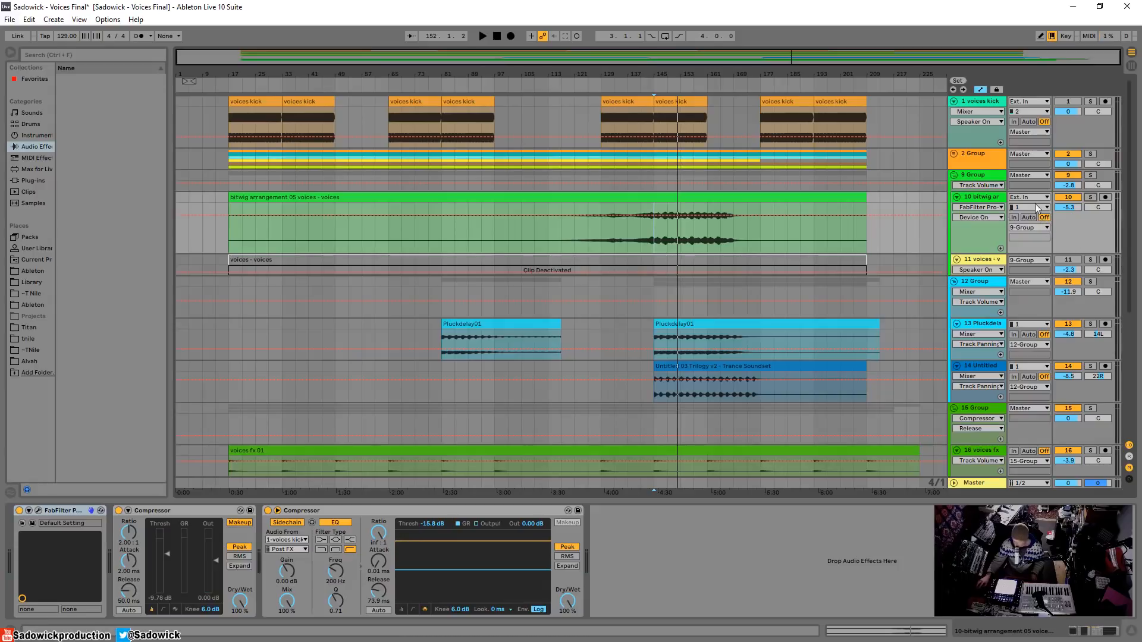
- Place the playback position at bar 129 and audition the 10 bitwig arrangement track soloed
{"action": "left_click", "coordinate": [954, 177]}
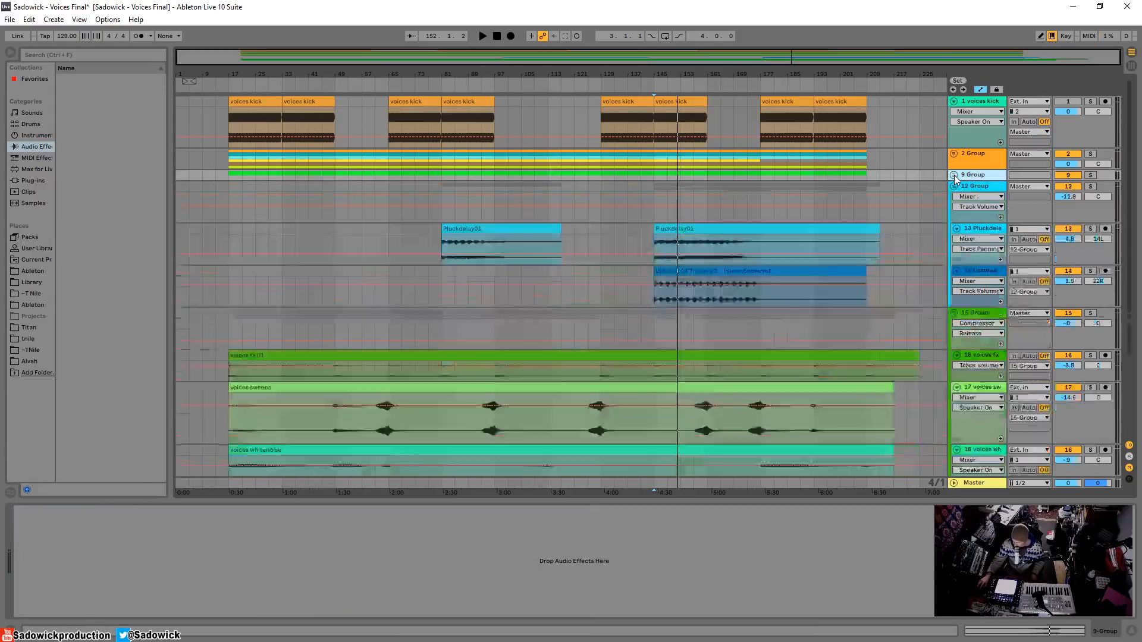
{"action": "left_click", "coordinate": [954, 176]}
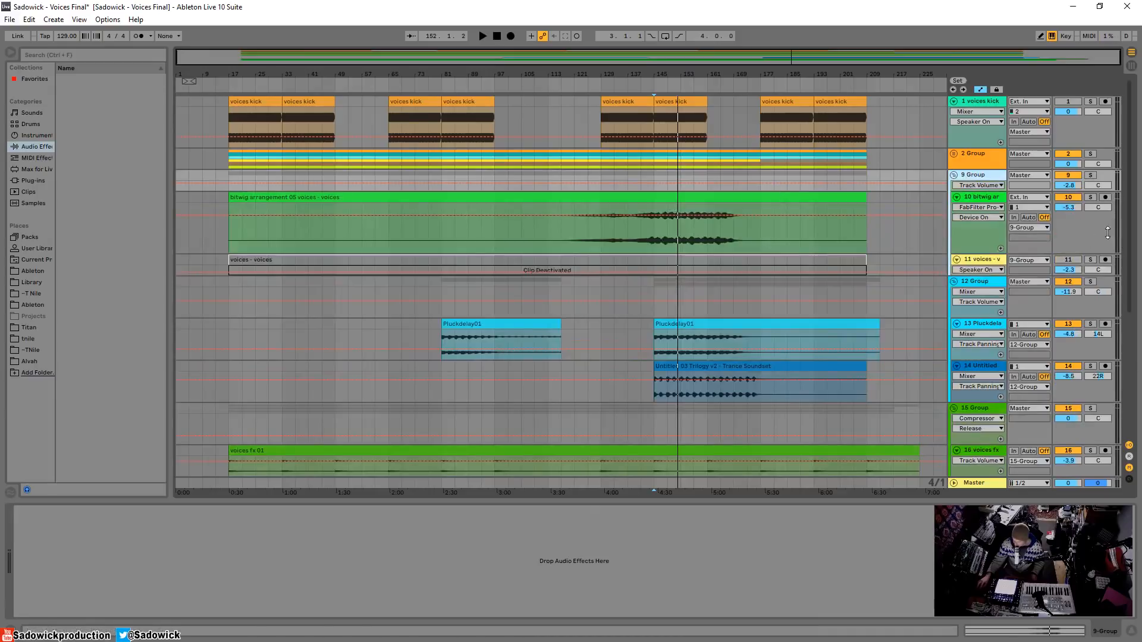
{"action": "left_click", "coordinate": [725, 190]}
{"action": "left_click", "coordinate": [678, 232]}
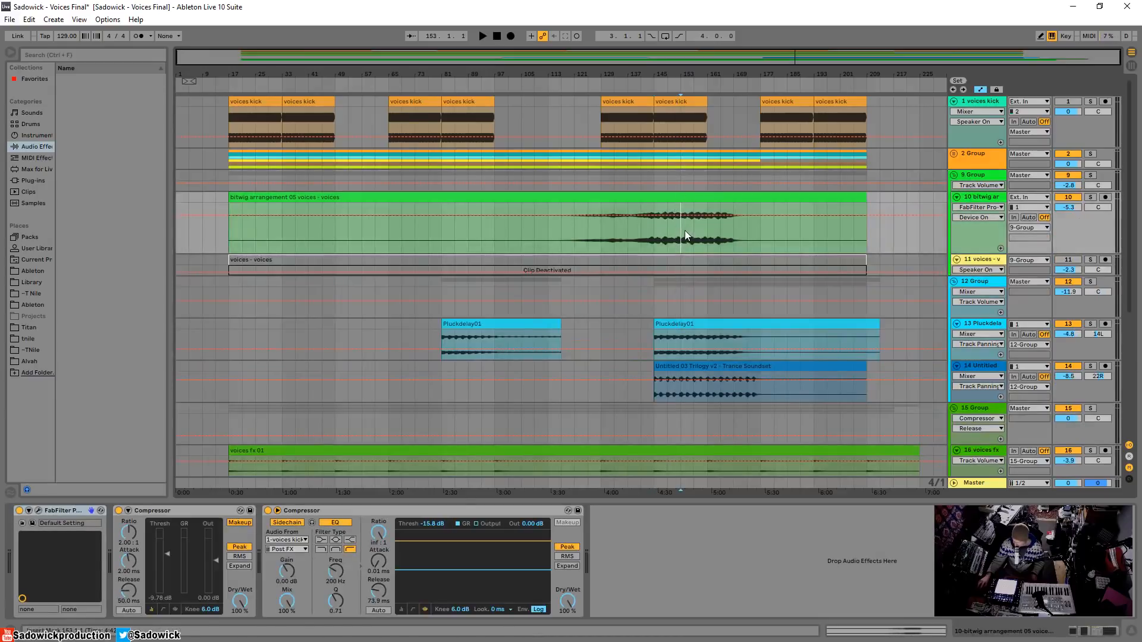
{"action": "key", "text": "space"}
{"action": "left_click", "coordinate": [605, 235]}
{"action": "key", "text": "space"}
{"action": "key", "text": "space"}
{"action": "left_click", "coordinate": [1089, 198]}
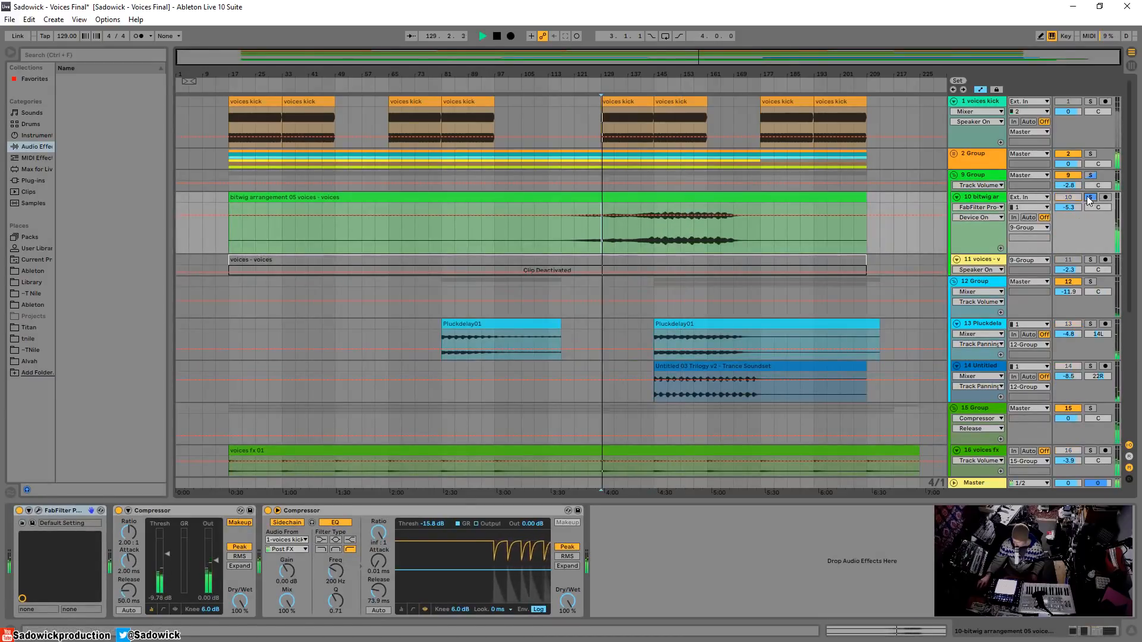
{"action": "key", "text": "space"}
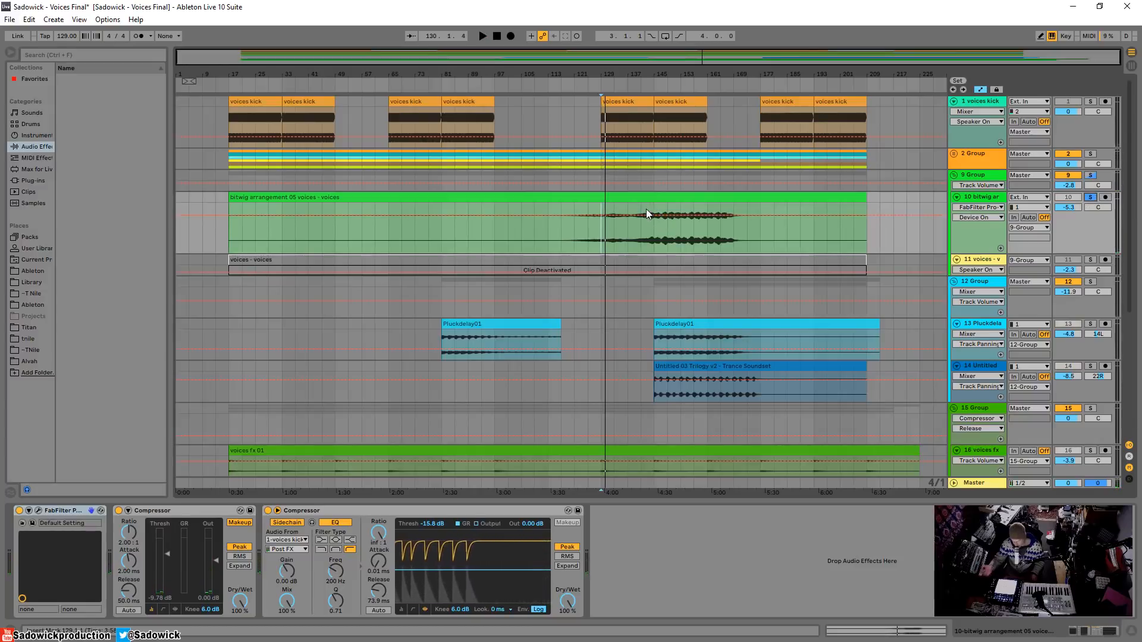
- Audition the soloed 10 bitwig arrangement track from bar 133 and again from bar 145
{"action": "left_click", "coordinate": [615, 239]}
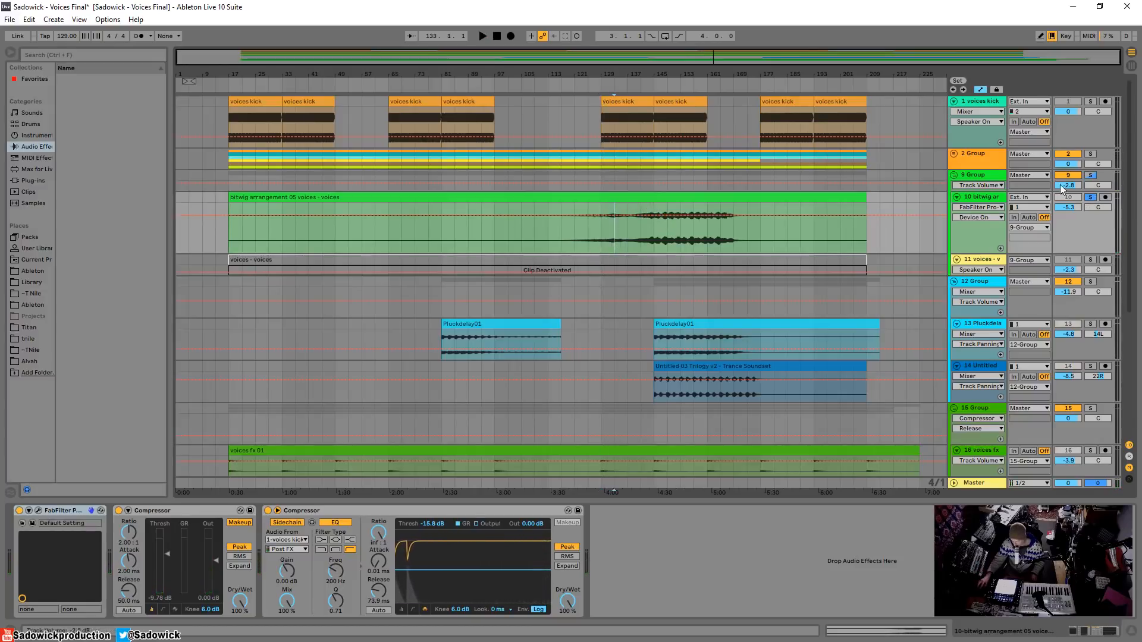
{"action": "key", "text": "space"}
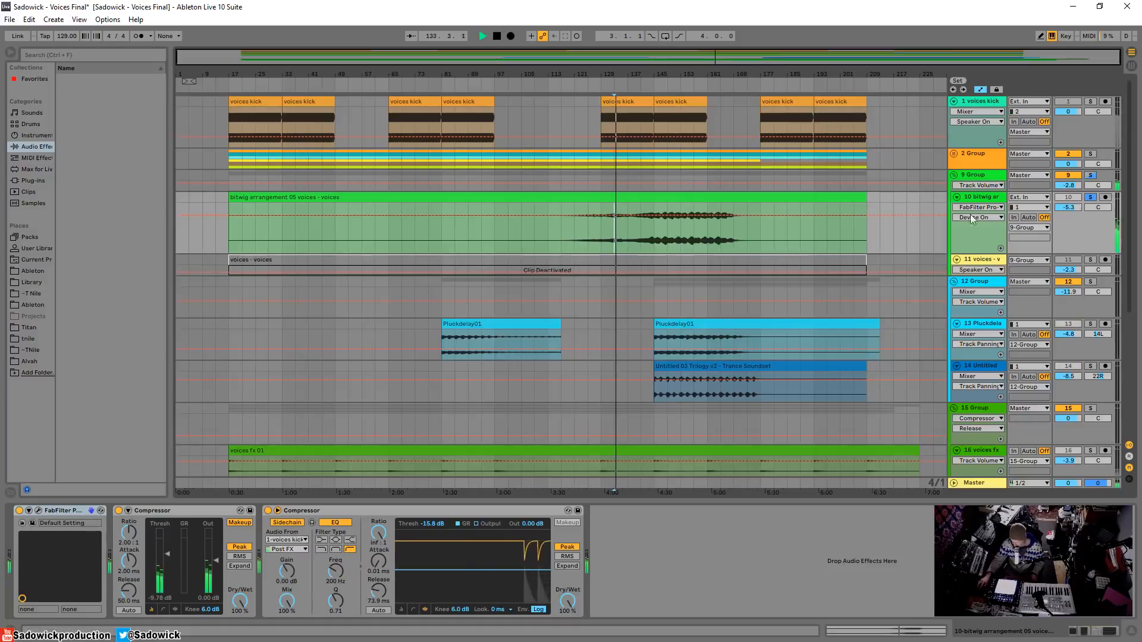
{"action": "key", "text": "space"}
{"action": "left_click", "coordinate": [654, 237]}
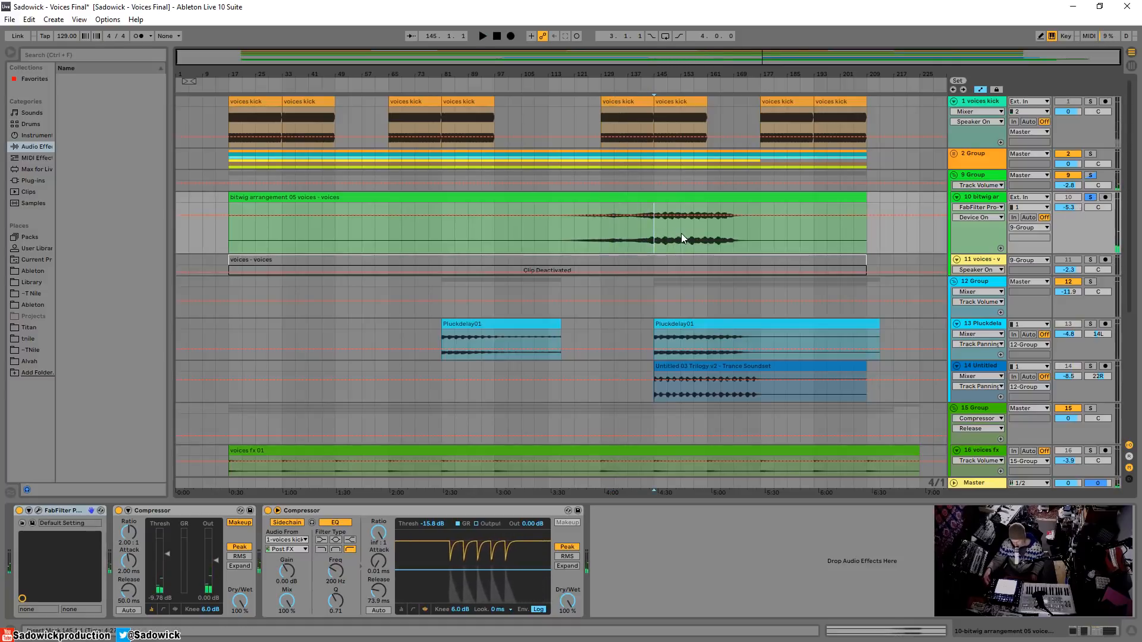
{"action": "key", "text": "space"}
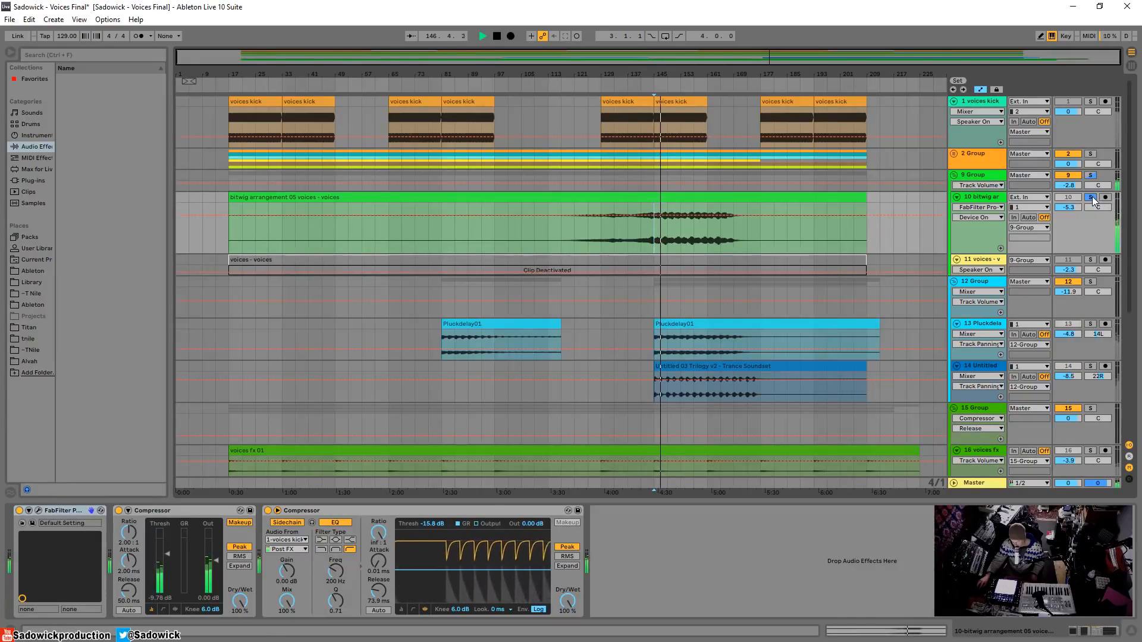
{"action": "key", "text": "space"}
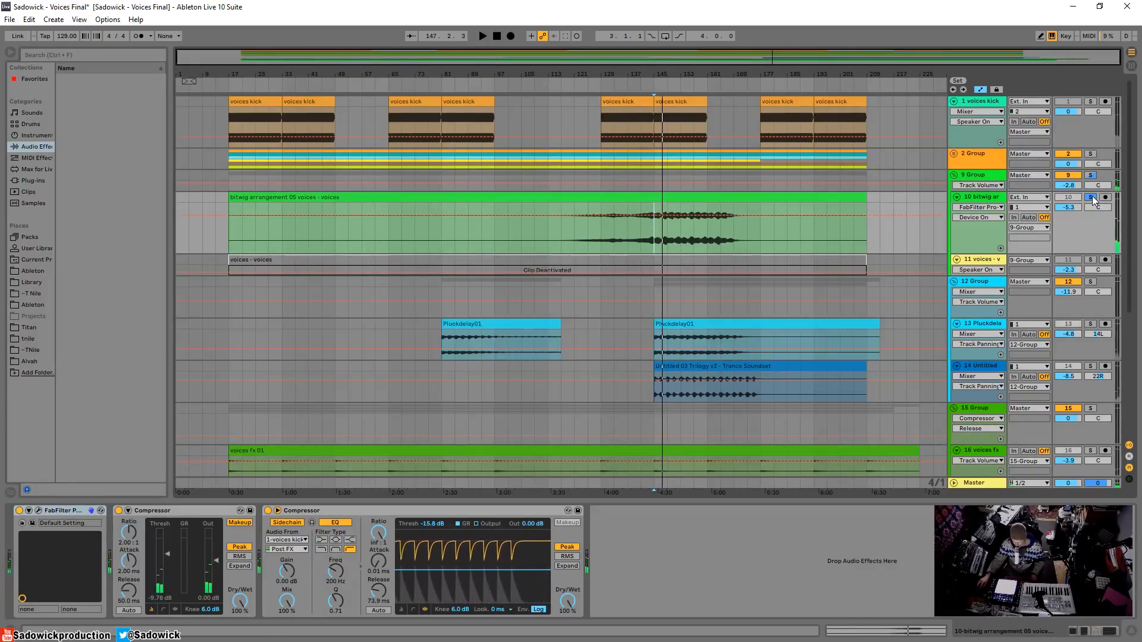
- Unsolo 9 Group to hear the full mix from bar 145, and fold 9 Group
{"action": "left_click", "coordinate": [1090, 175]}
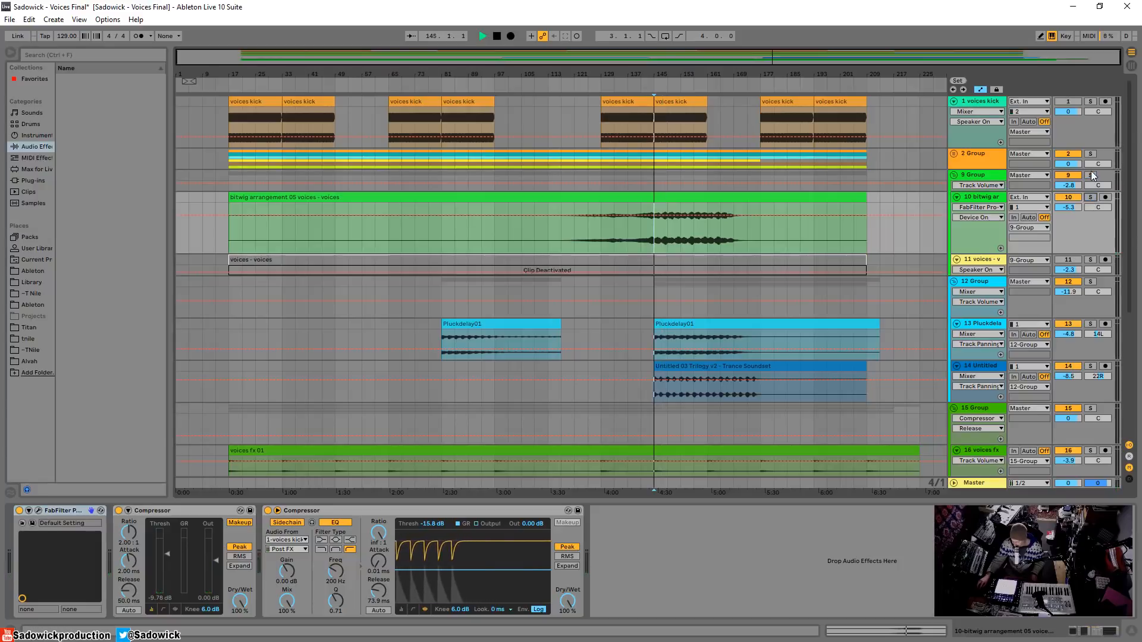
{"action": "key", "text": "space"}
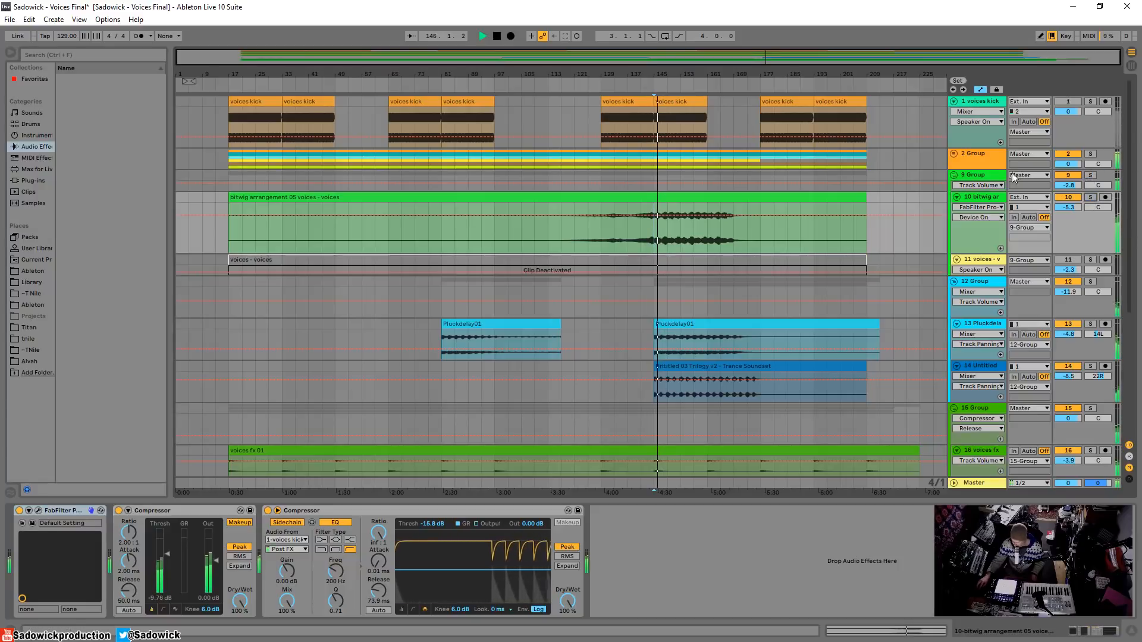
{"action": "left_click", "coordinate": [954, 176]}
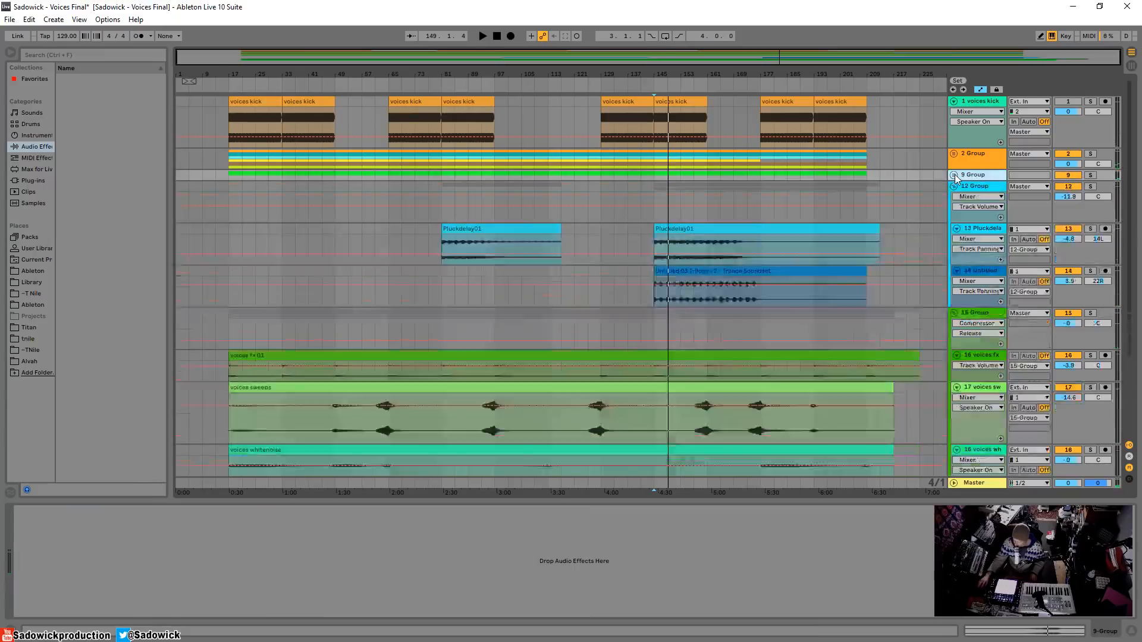
- Solo the 13 Pluckdelay01 track and play its second clip from bar 145
{"action": "left_click", "coordinate": [467, 220]}
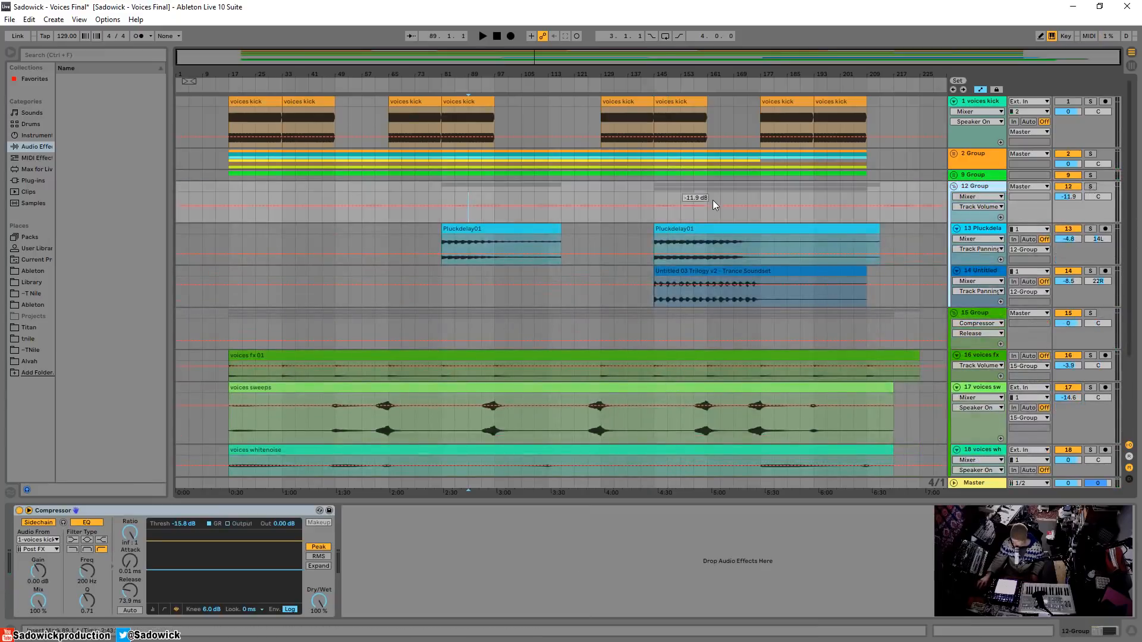
{"action": "left_click", "coordinate": [717, 227]}
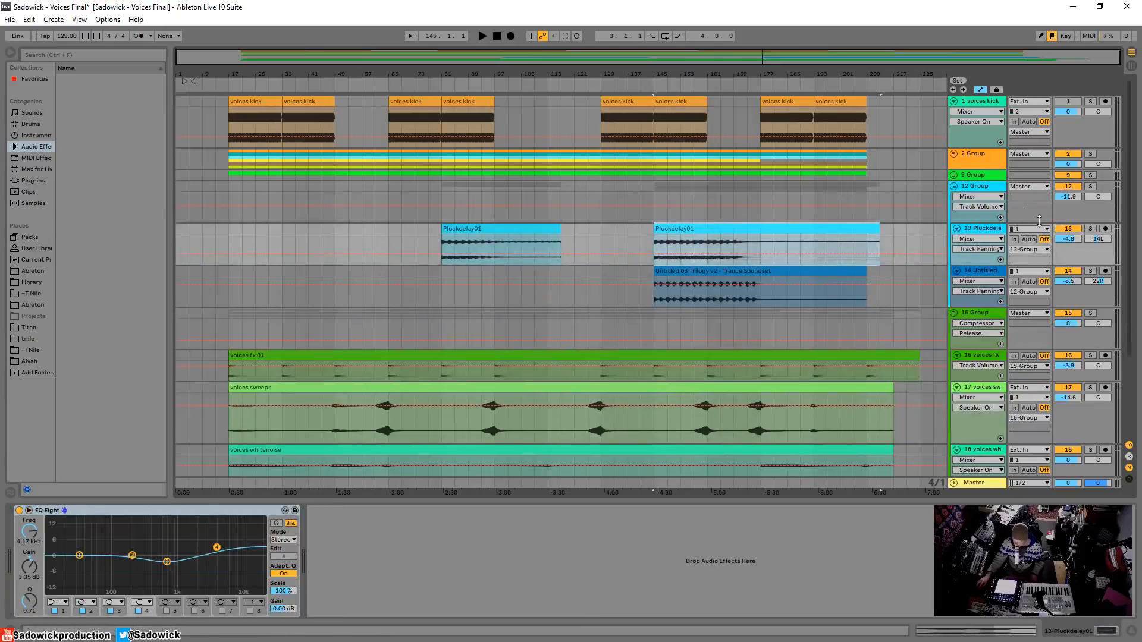
{"action": "left_click", "coordinate": [1092, 228]}
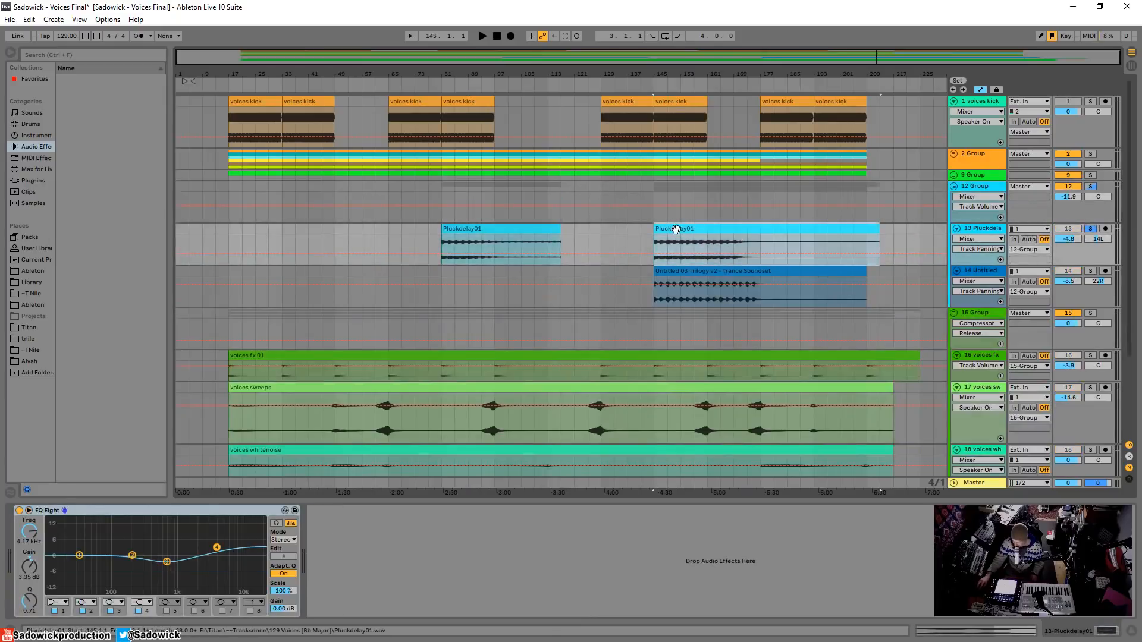
{"action": "key", "text": "space"}
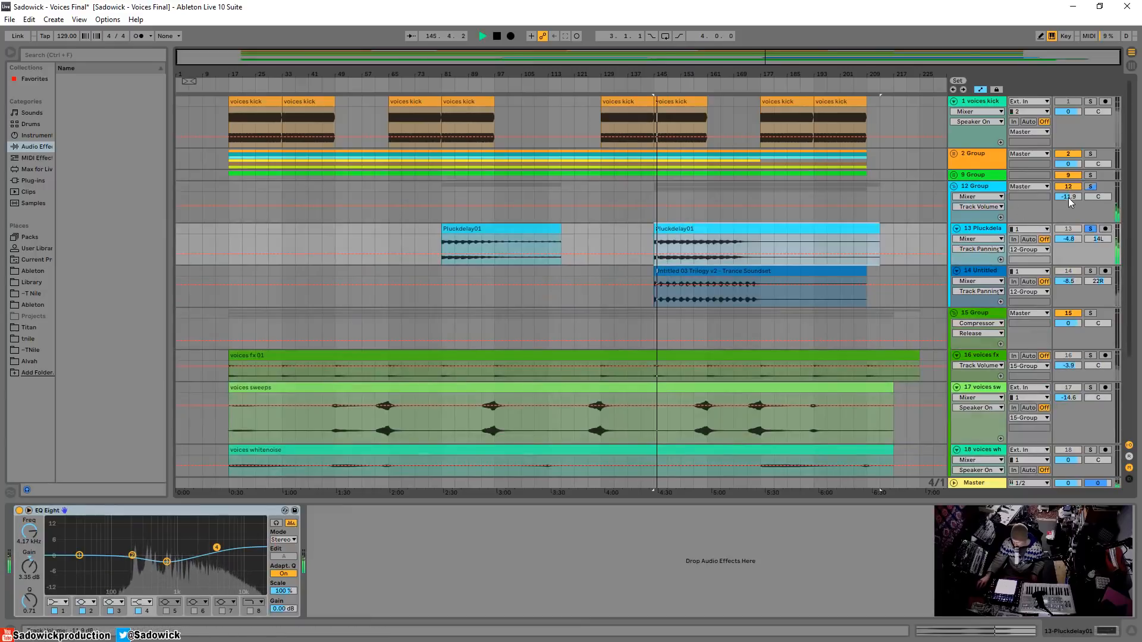
- Audition track 14 and the soloed 12 Group with the group's volume raised to 2.2 dB, and set the volume to -11.4 dB
{"action": "left_click_drag", "start_coordinate": [1068, 198], "coordinate": [1068, 179]}
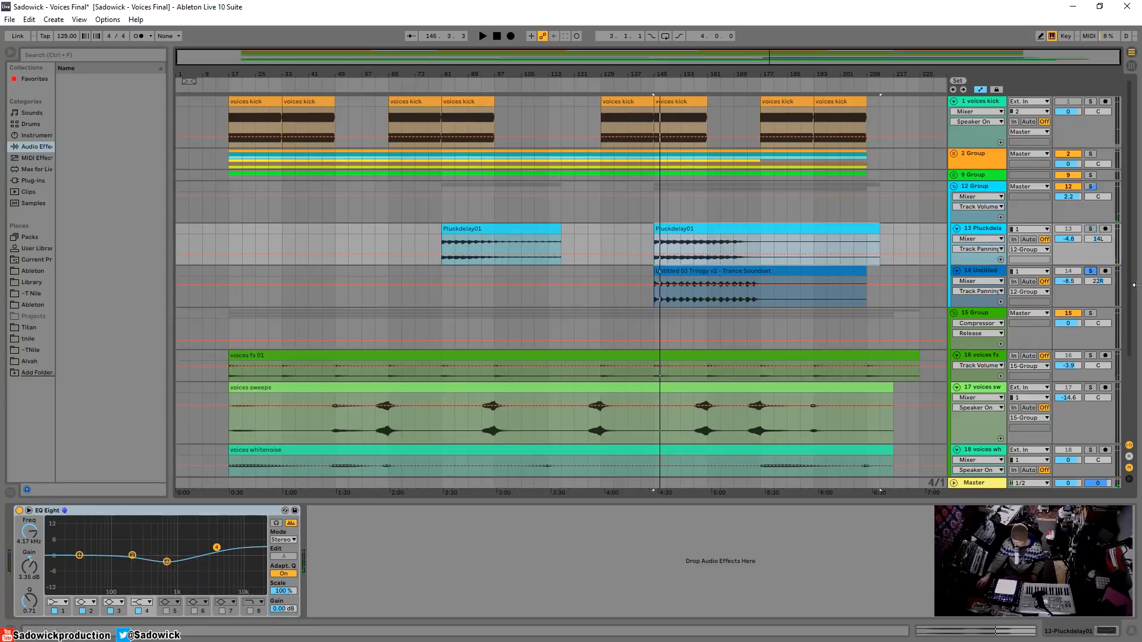
{"action": "key", "text": "space"}
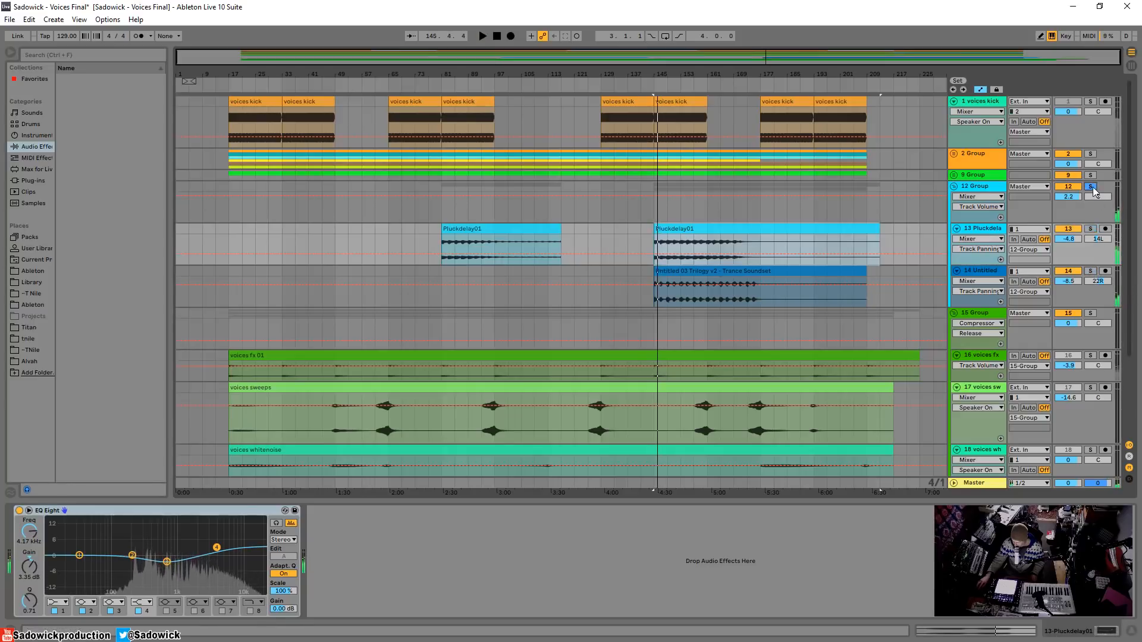
{"action": "key", "text": "space"}
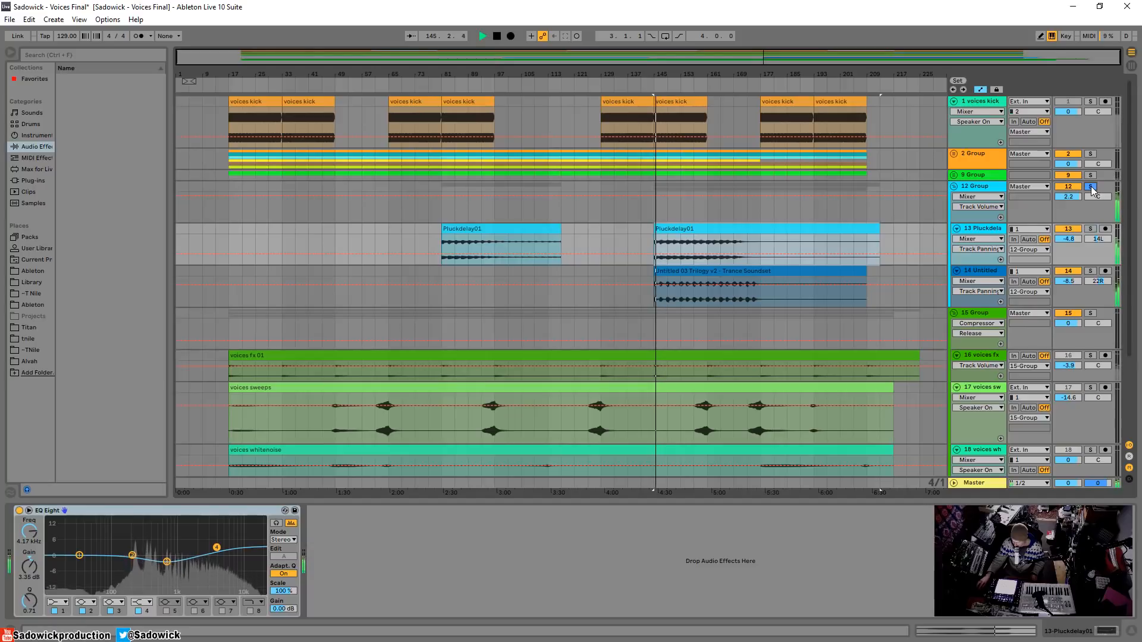
{"action": "key", "text": "space"}
{"action": "left_click_drag", "start_coordinate": [1074, 195], "coordinate": [1073, 206]}
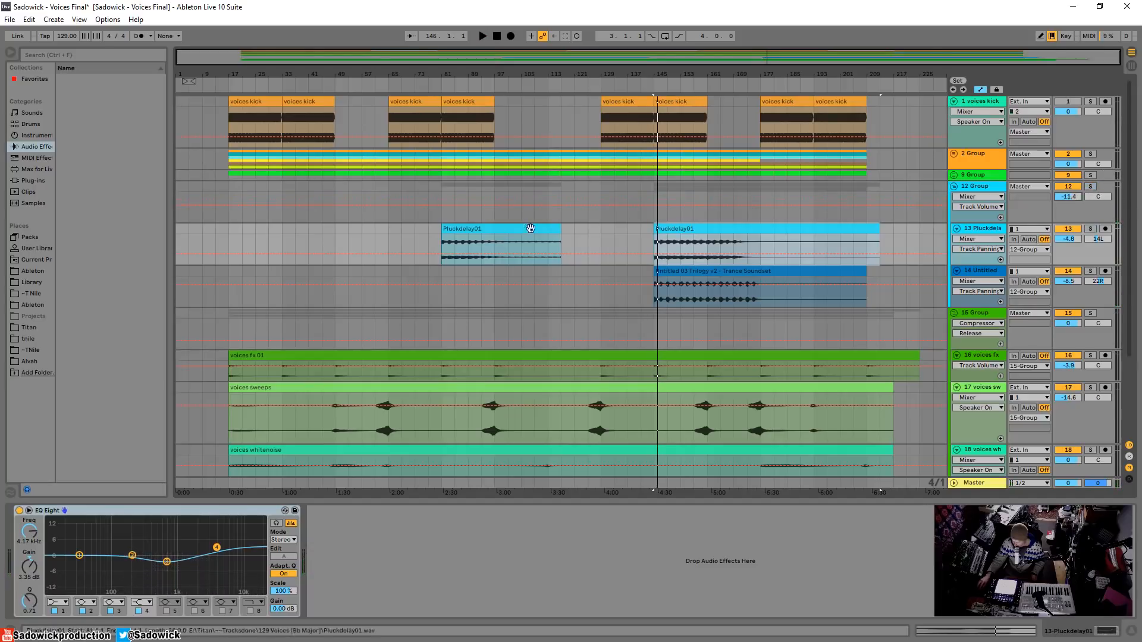
- Select the first Pluckdelay01 clip and play it from bar 81 within the full mix
{"action": "left_click", "coordinate": [462, 238]}
{"action": "left_click", "coordinate": [463, 231]}
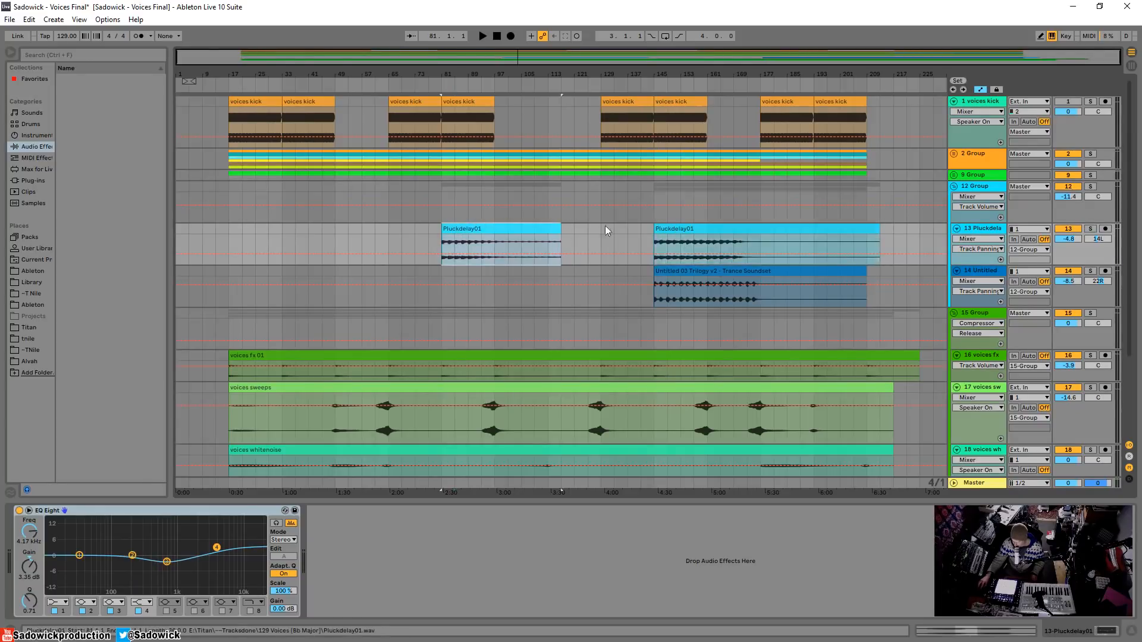
{"action": "key", "text": "space"}
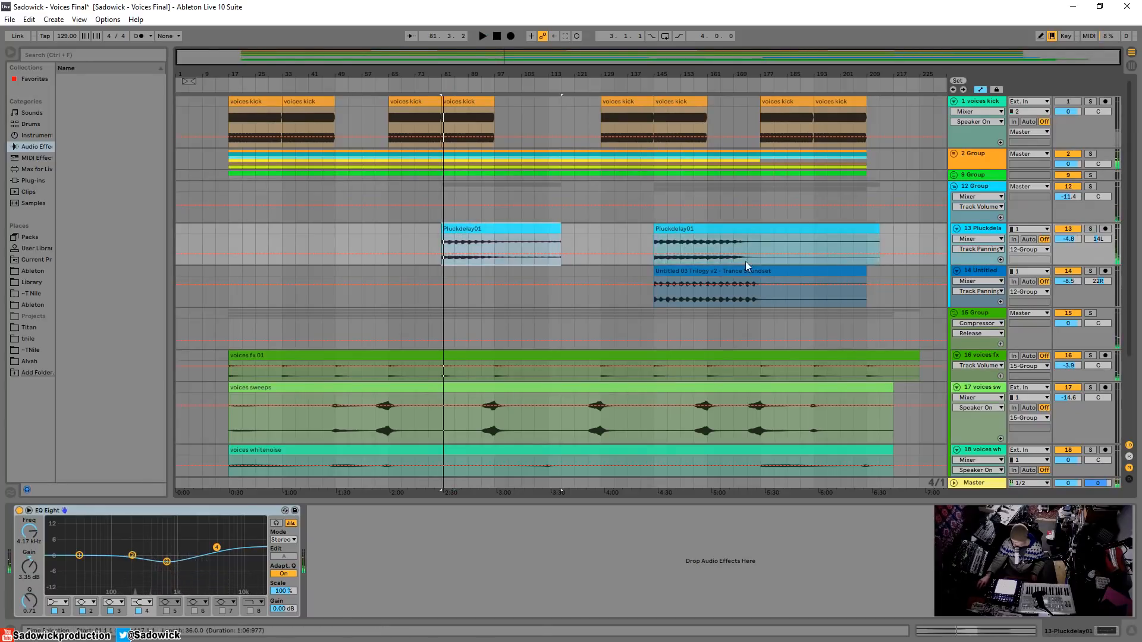
- Try a copy of the Untitled 03 Trilogy v2 clip at bar 81 on track 14, shortened to 44 bars
{"action": "left_click", "coordinate": [700, 266]}
{"action": "left_click", "coordinate": [716, 273]}
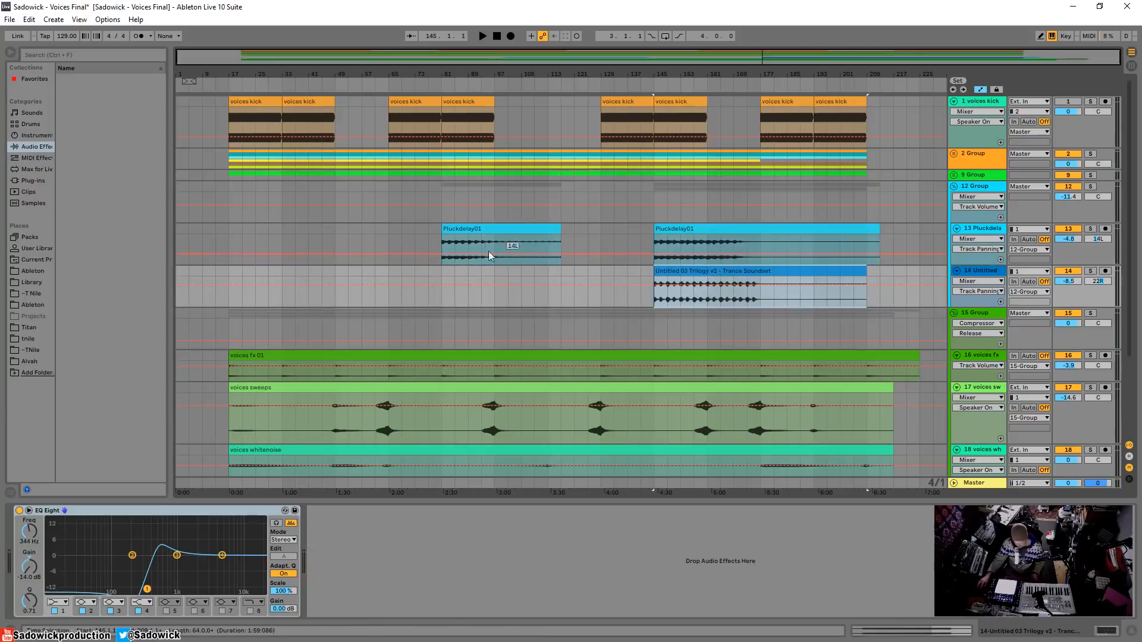
{"action": "left_click", "coordinate": [440, 277]}
{"action": "key", "text": "ctrl+v"}
{"action": "key", "text": "space"}
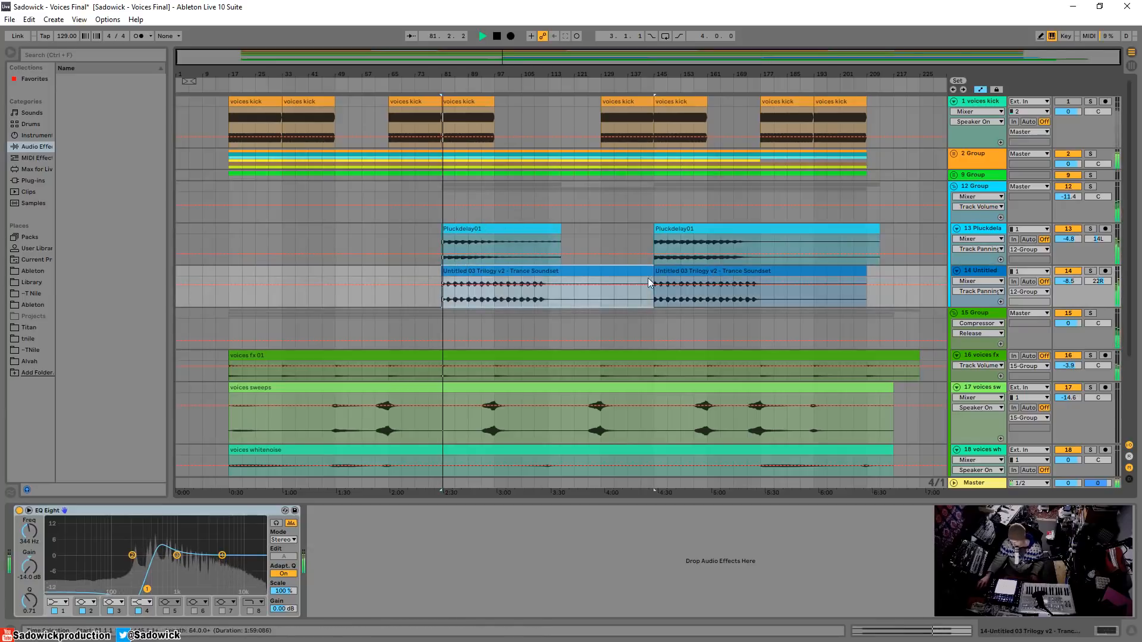
{"action": "left_click_drag", "start_coordinate": [652, 273], "coordinate": [588, 274]}
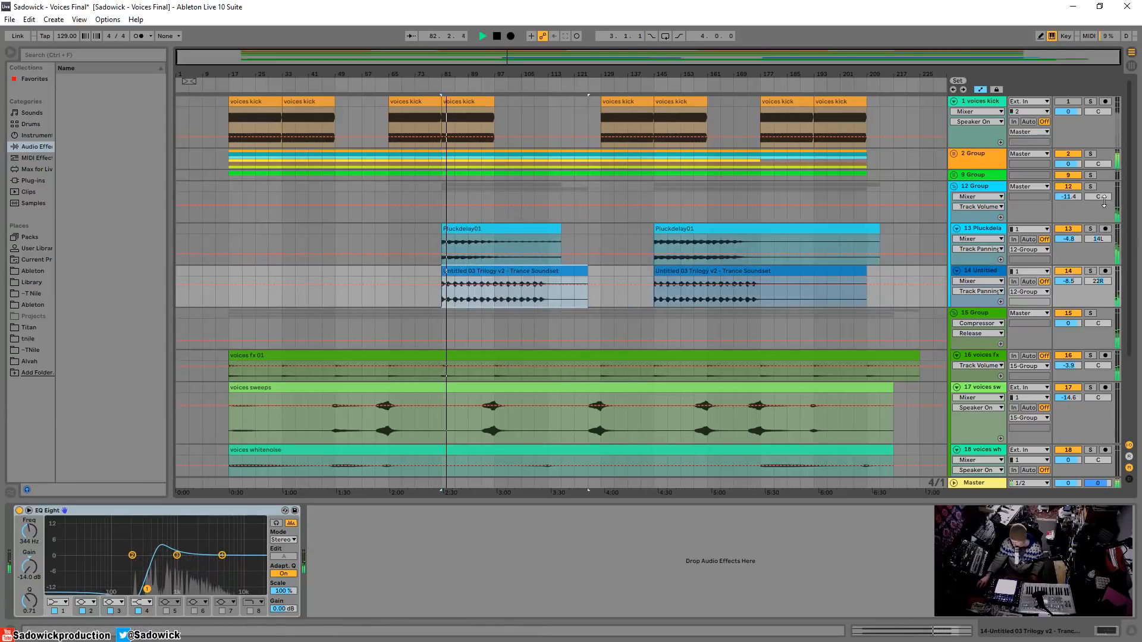
- Solo 12 Group to hear the copied Trilogy clip, and delete the copy at bar 81
{"action": "left_click", "coordinate": [1090, 187]}
{"action": "key", "text": "space"}
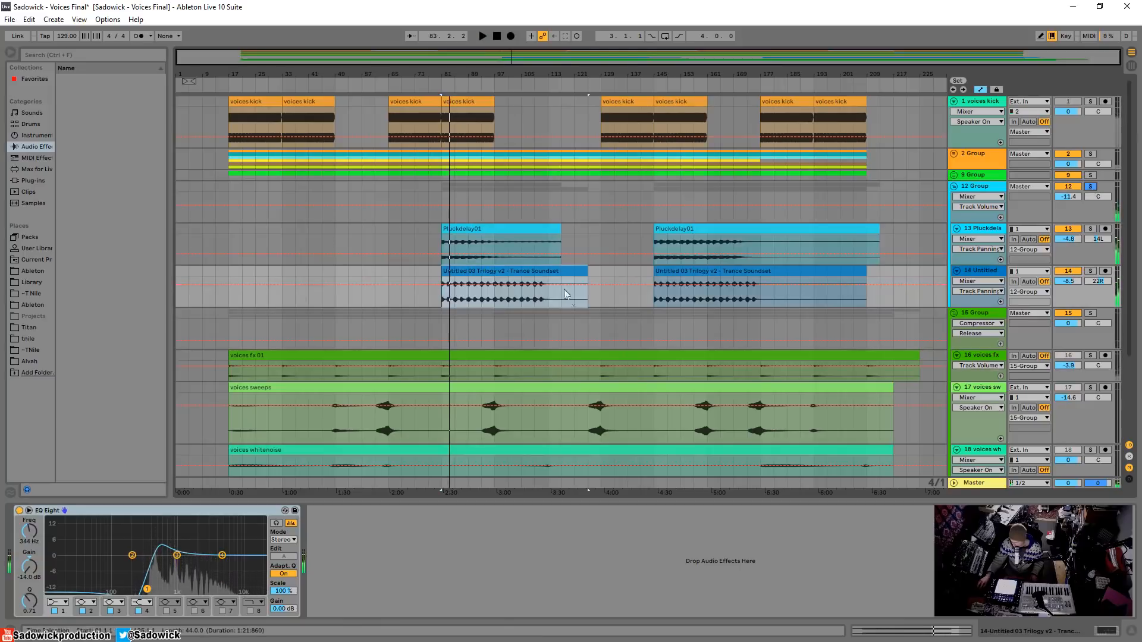
{"action": "key", "text": "Delete"}
- Play the first Pluckdelay01 clip with 12 Group soloed, unsolo the group to hear the full mix, and stop
{"action": "left_click", "coordinate": [470, 227]}
{"action": "key", "text": "space"}
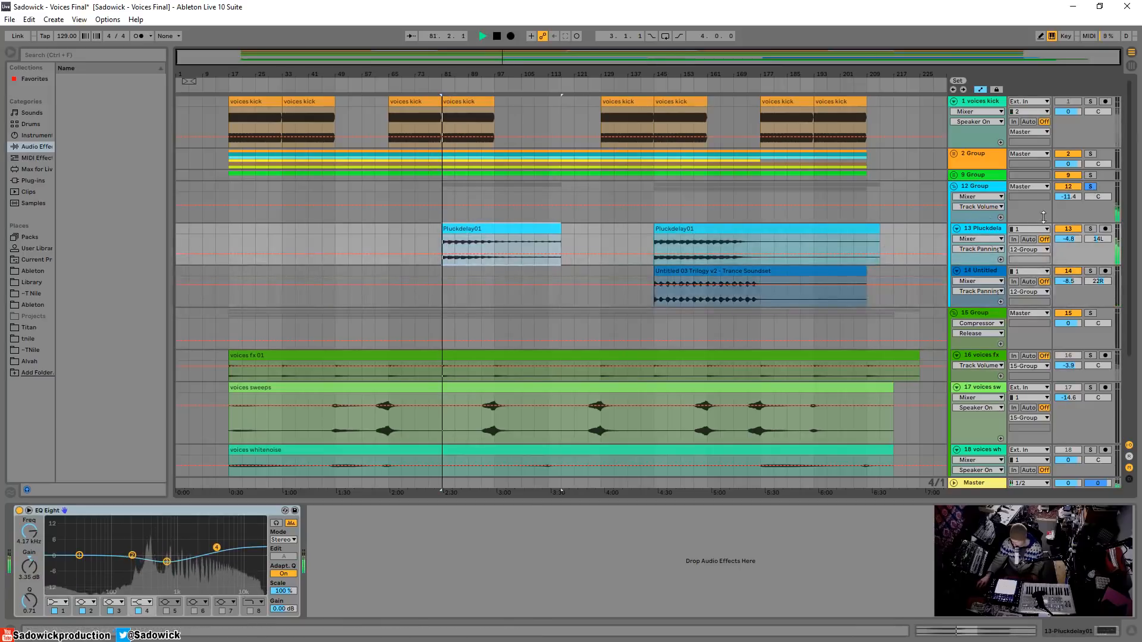
{"action": "left_click", "coordinate": [1091, 187]}
{"action": "key", "text": "space"}
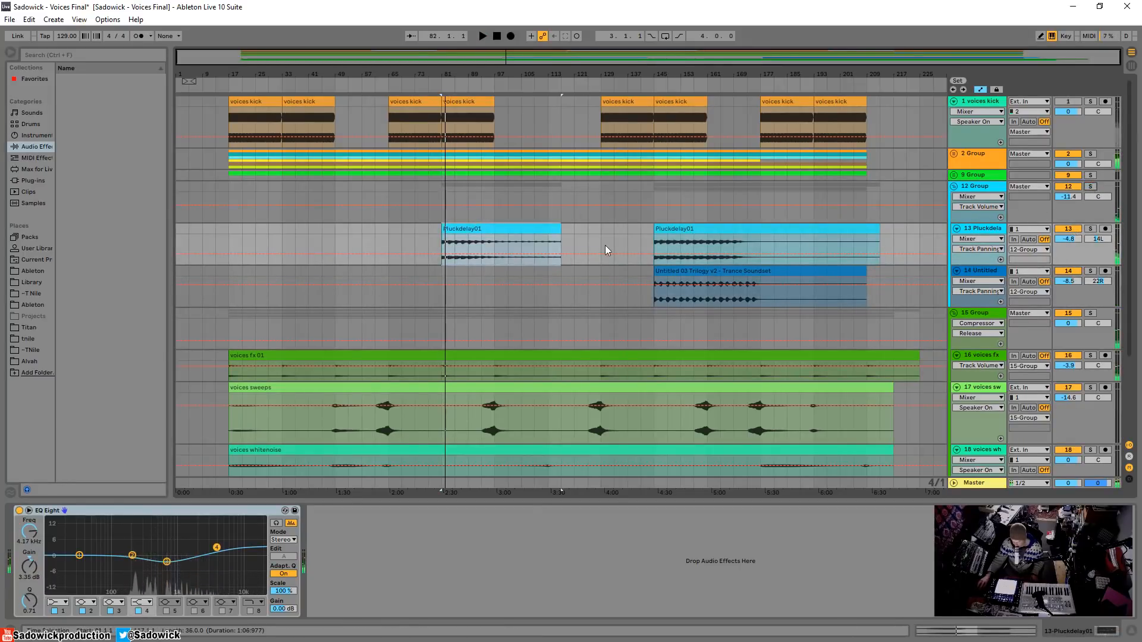
- Fold 12 Group and increase the height of the 16 voices fx 01 track
{"action": "left_click", "coordinate": [956, 189]}
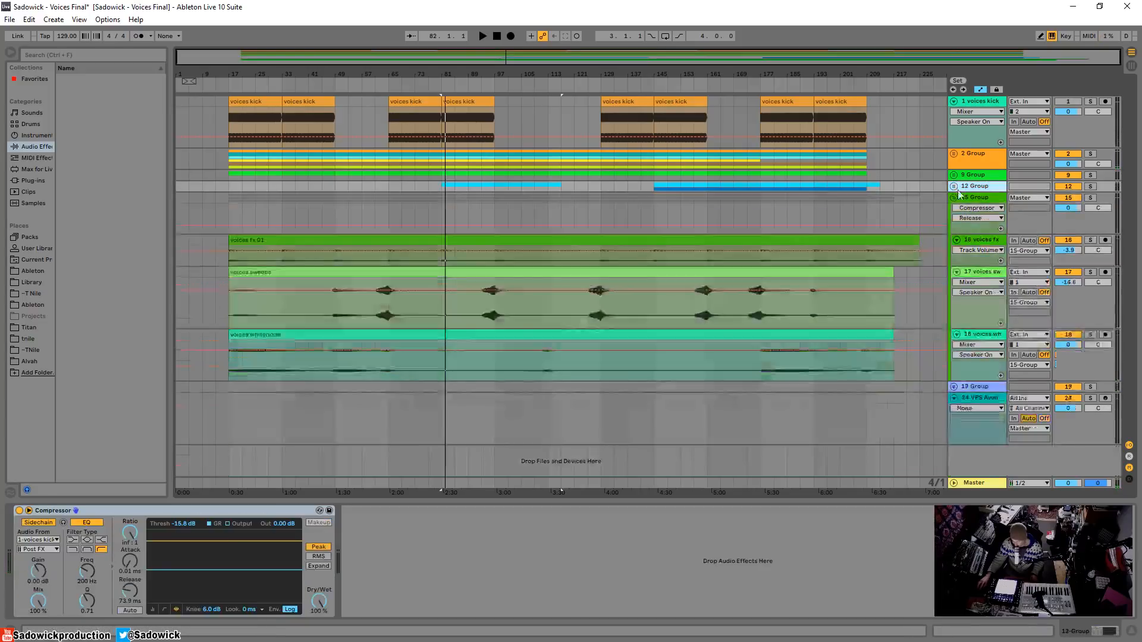
{"action": "left_click_drag", "start_coordinate": [1083, 276], "coordinate": [1081, 307]}
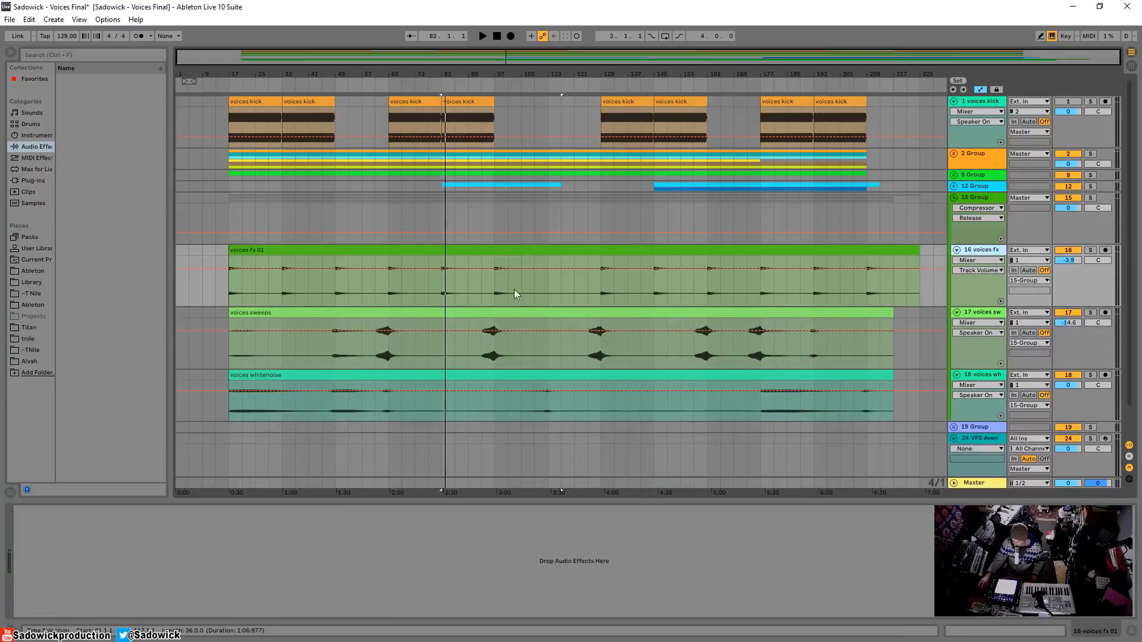
- Audition the 16 voices fx 01 track soloed from bar 81, and turn off the sidechain Compressor on 15 Group
{"action": "left_click", "coordinate": [442, 290]}
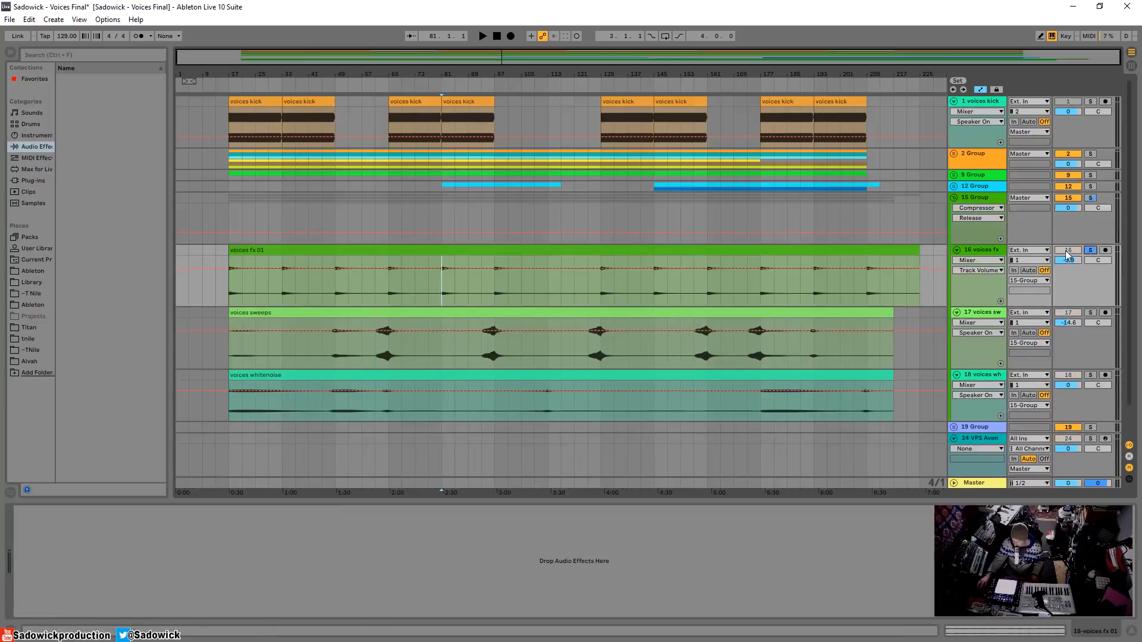
{"action": "key", "text": "space"}
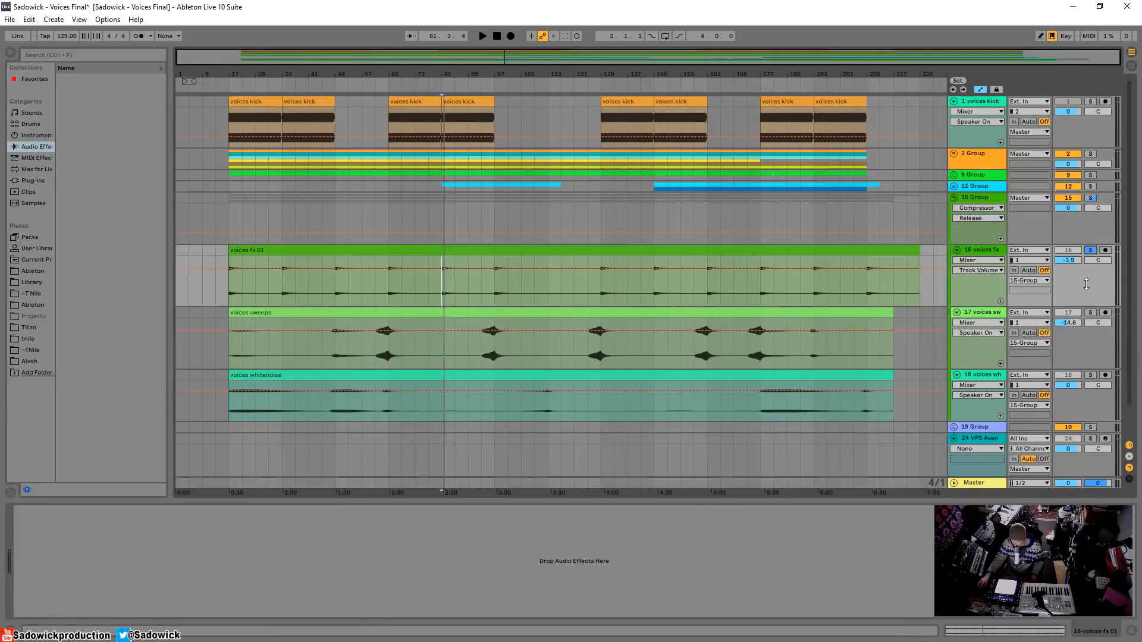
{"action": "left_click", "coordinate": [1091, 238]}
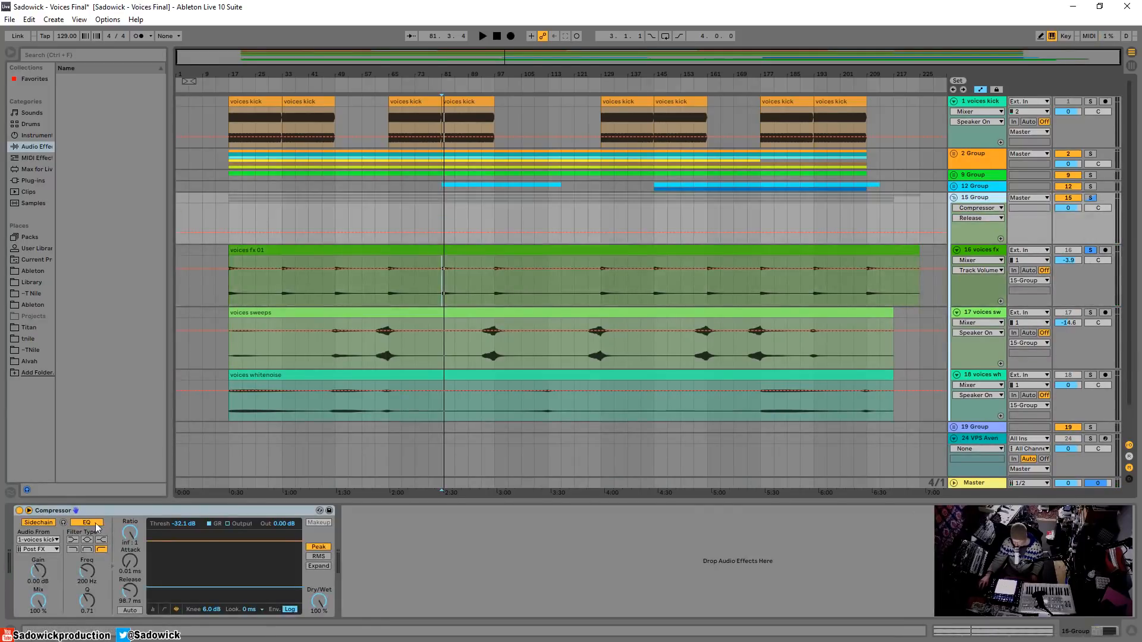
{"action": "left_click", "coordinate": [19, 511]}
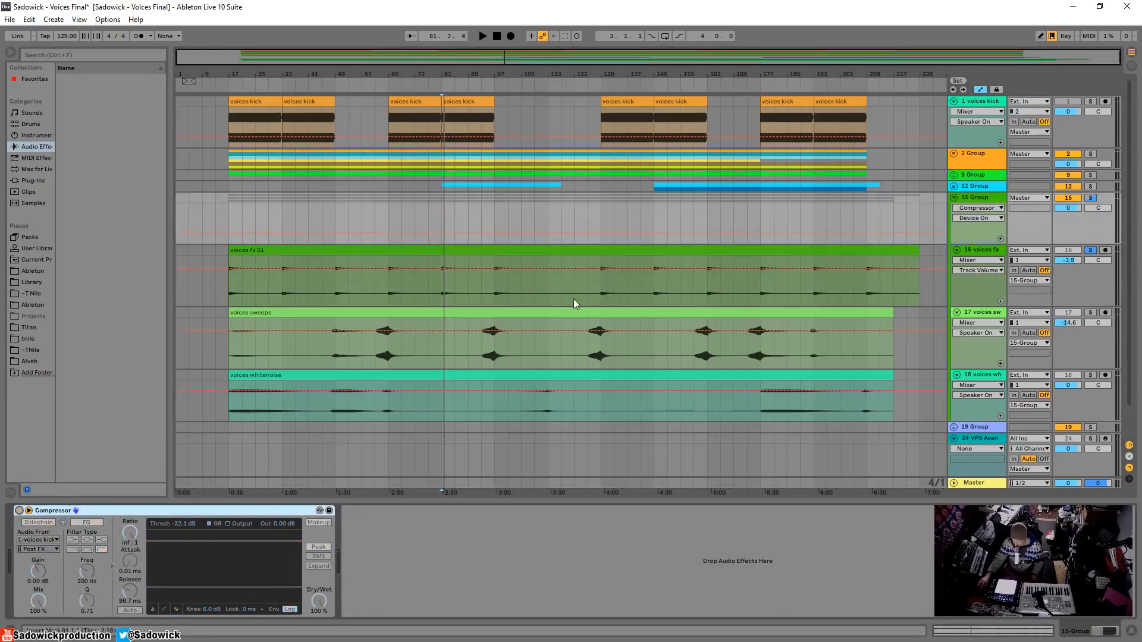
- Play 16 voices fx 01 soloed without the group compression, and audition the 17 voices sweeps track soloed from bar 93
{"action": "key", "text": "space"}
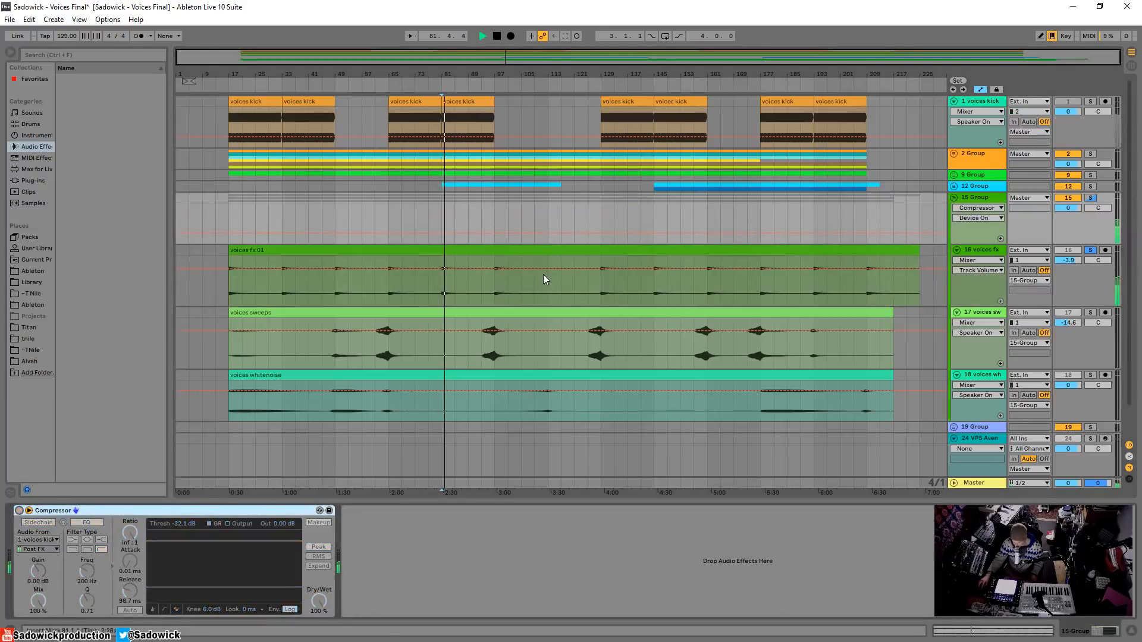
{"action": "key", "text": "space"}
{"action": "left_click", "coordinate": [478, 352]}
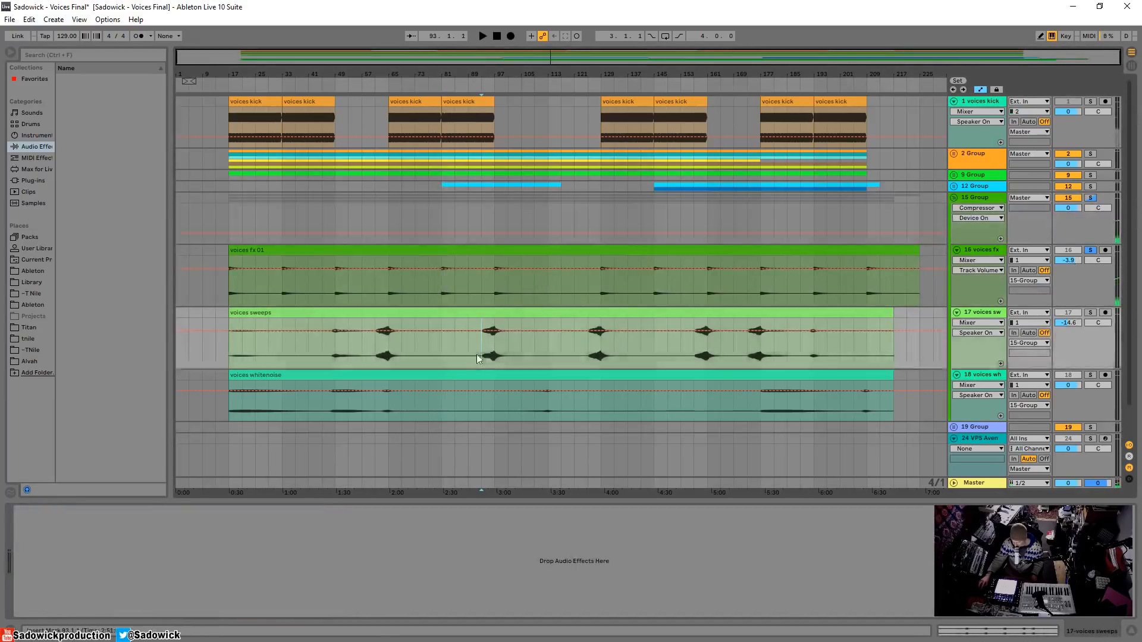
{"action": "left_click", "coordinate": [1090, 312]}
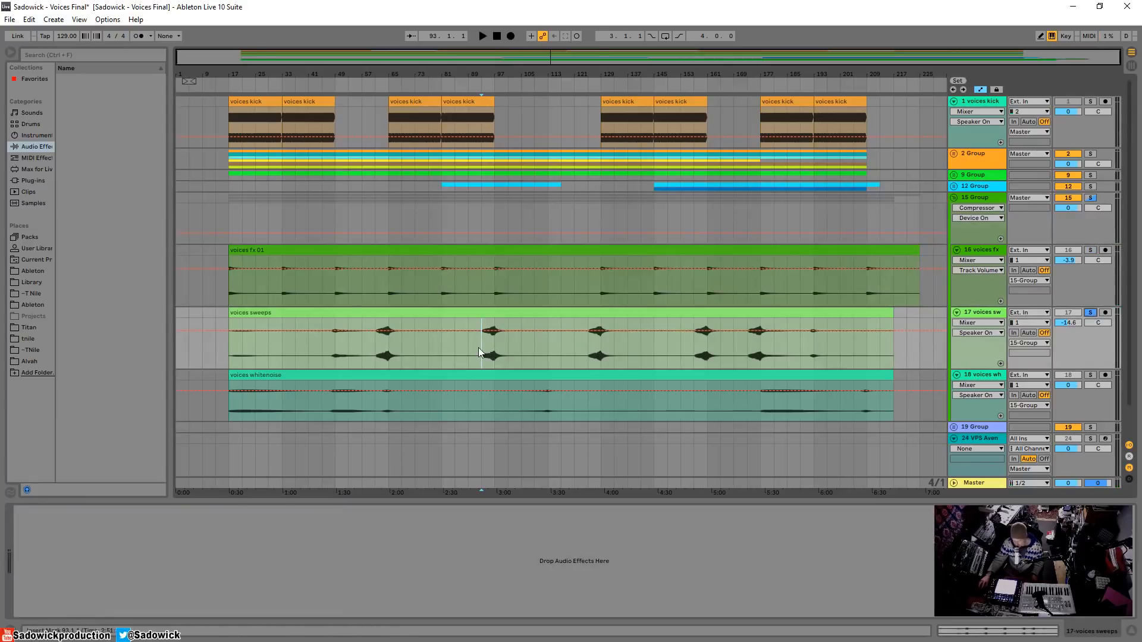
{"action": "key", "text": "space"}
{"action": "left_click_drag", "start_coordinate": [492, 72], "coordinate": [492, 130]}
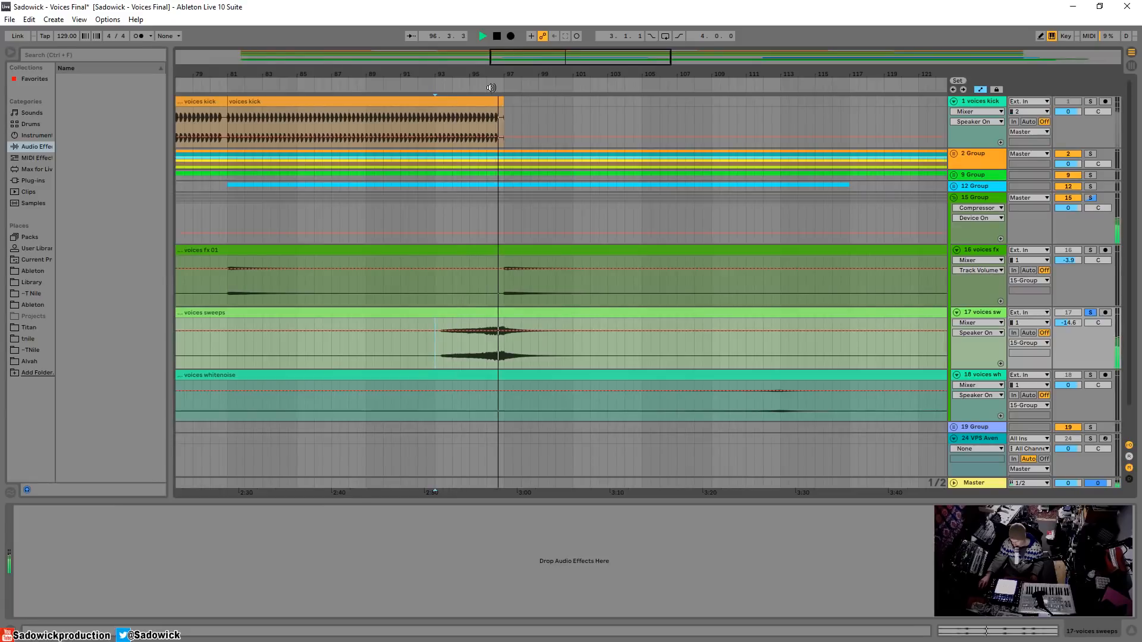
{"action": "left_click", "coordinate": [1090, 313]}
{"action": "key", "text": "space"}
- Solo the 18 voices whitenoise track, play it from bar 49, and increase the track's height
{"action": "left_click", "coordinate": [1091, 376]}
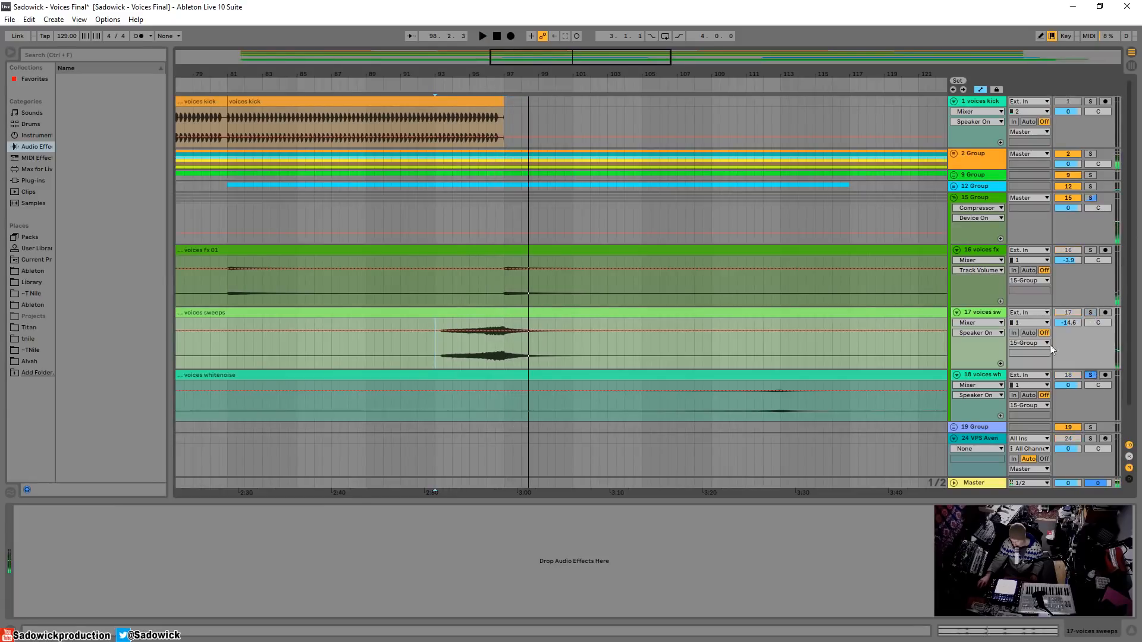
{"action": "left_click_drag", "start_coordinate": [632, 74], "coordinate": [633, 18]}
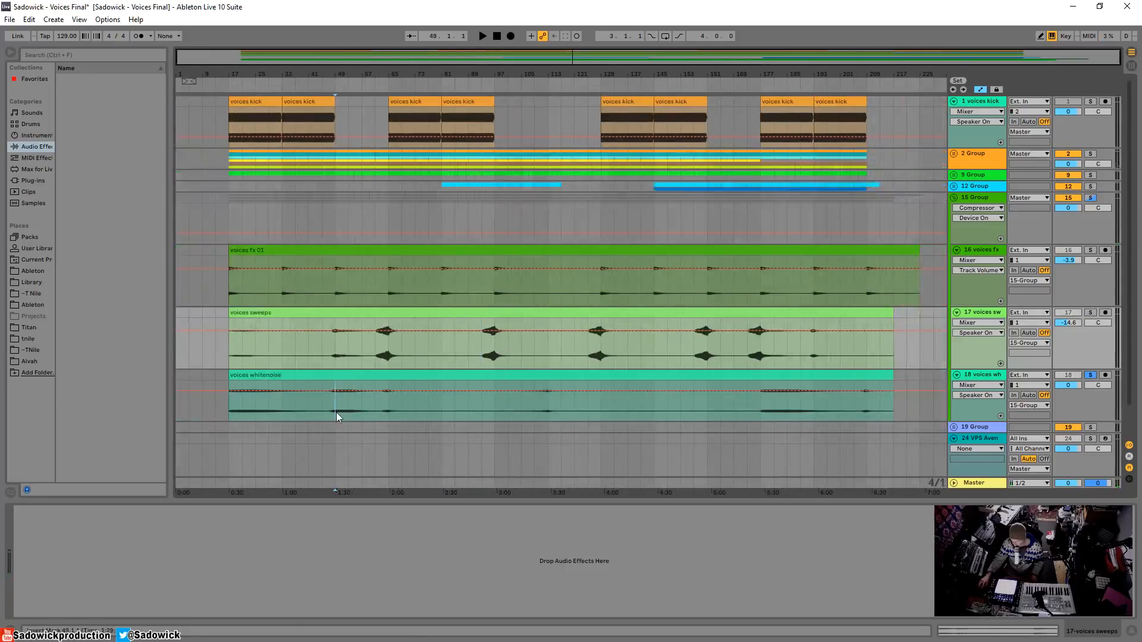
{"action": "left_click", "coordinate": [336, 412]}
{"action": "key", "text": "space"}
{"action": "left_click_drag", "start_coordinate": [1083, 421], "coordinate": [1081, 482]}
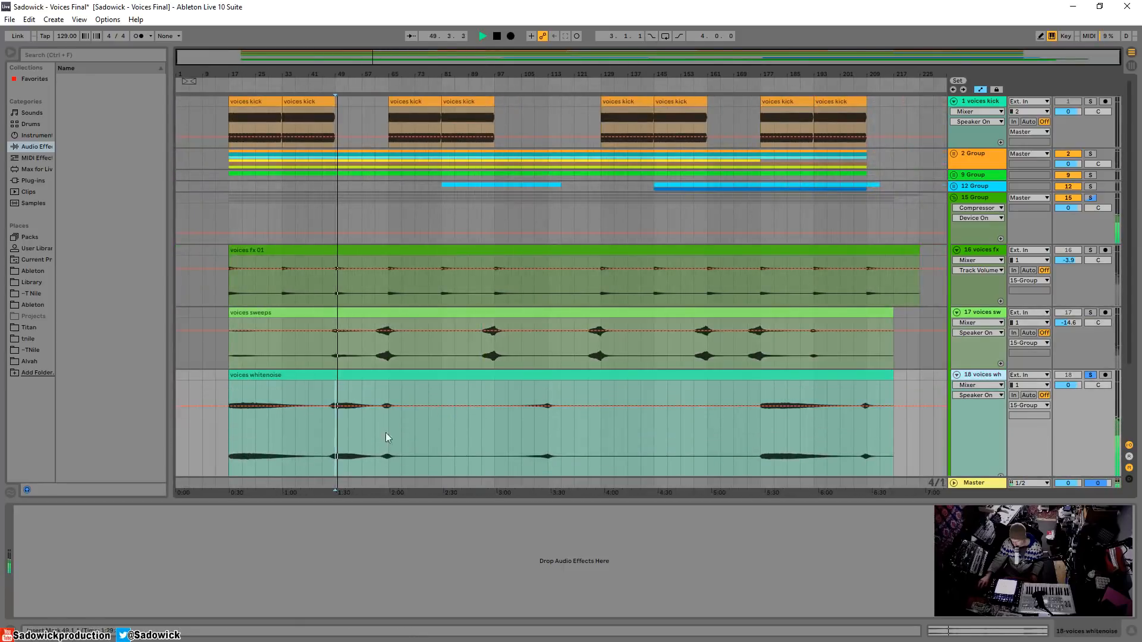
{"action": "key", "text": "space"}
- Play the whitenoise rise from about bar 109 soloed, and unsolo the track to hear it in the full mix
{"action": "left_click", "coordinate": [237, 440]}
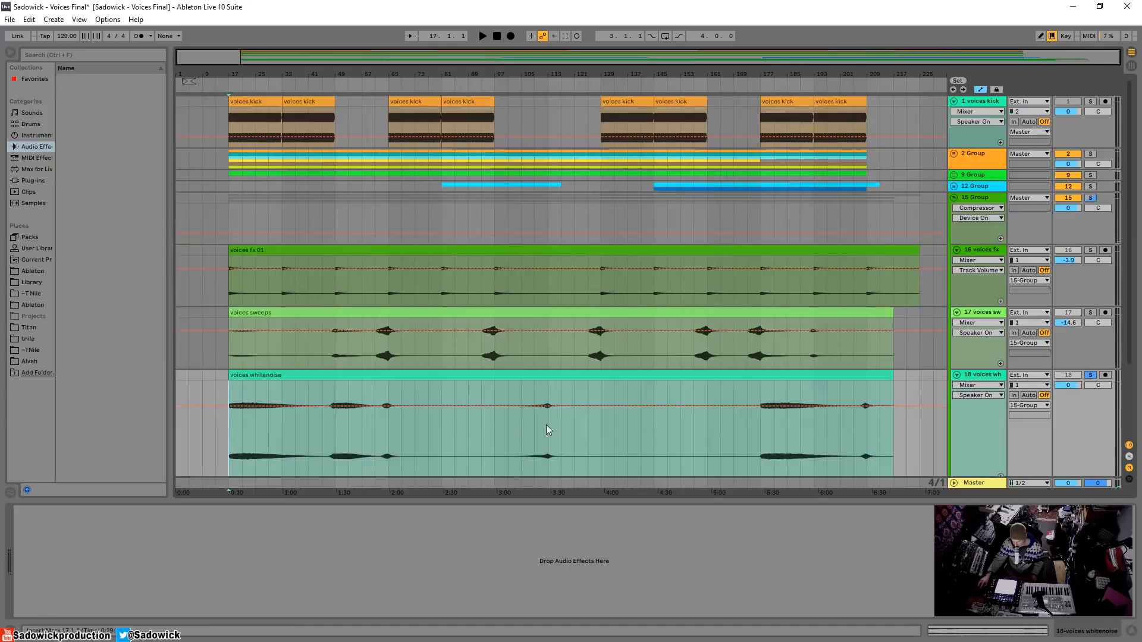
{"action": "left_click", "coordinate": [535, 432]}
{"action": "key", "text": "space"}
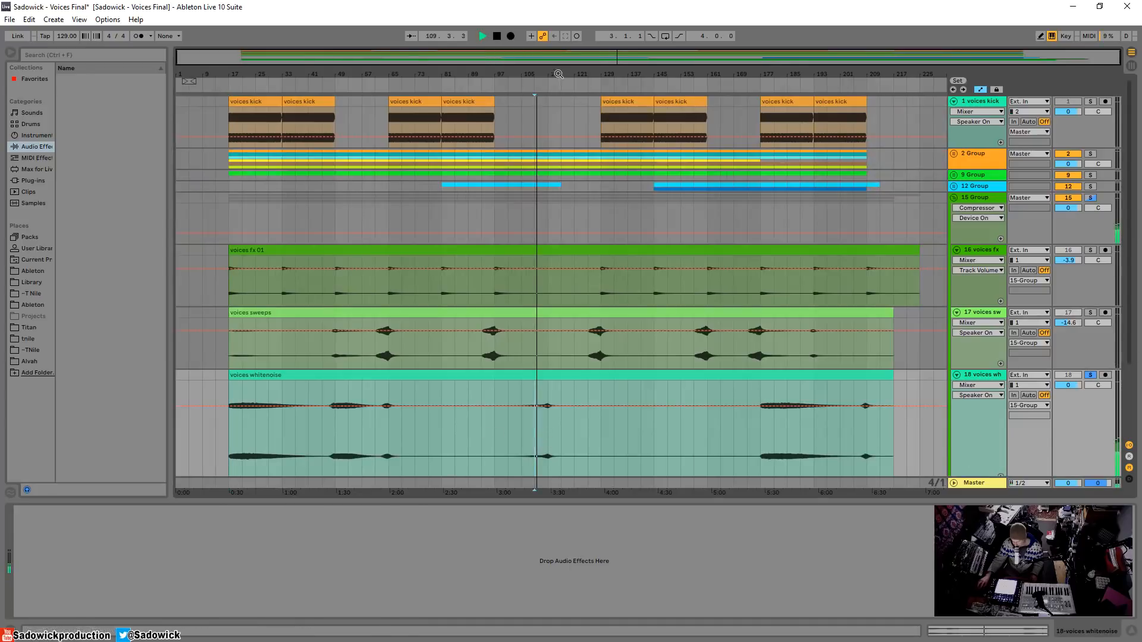
{"action": "left_click_drag", "start_coordinate": [559, 74], "coordinate": [519, 84]}
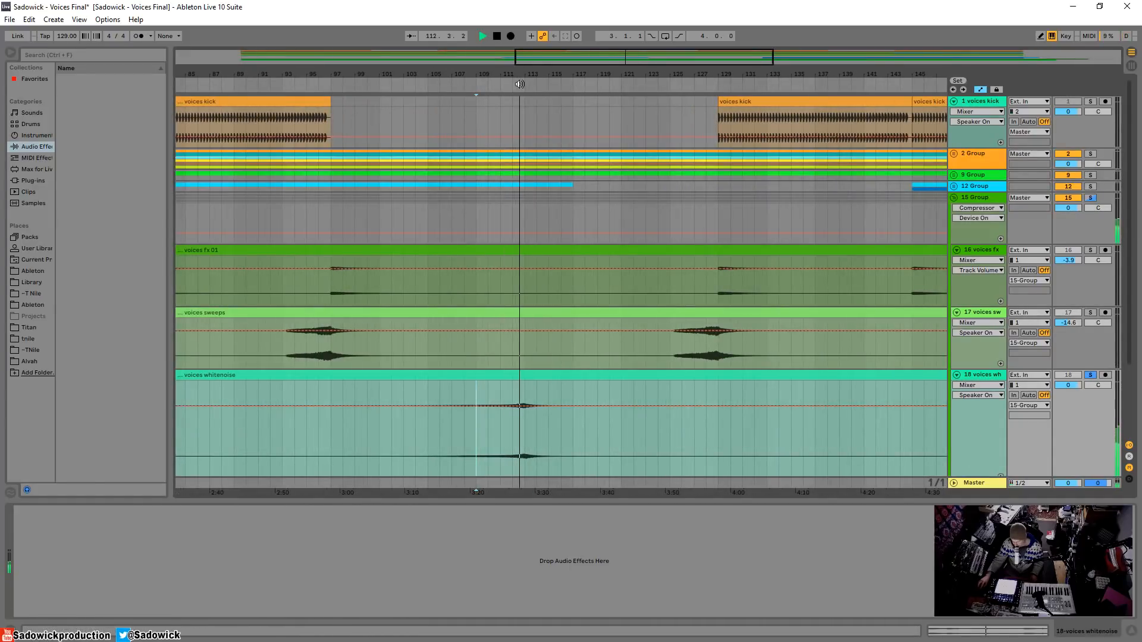
{"action": "left_click", "coordinate": [1090, 375]}
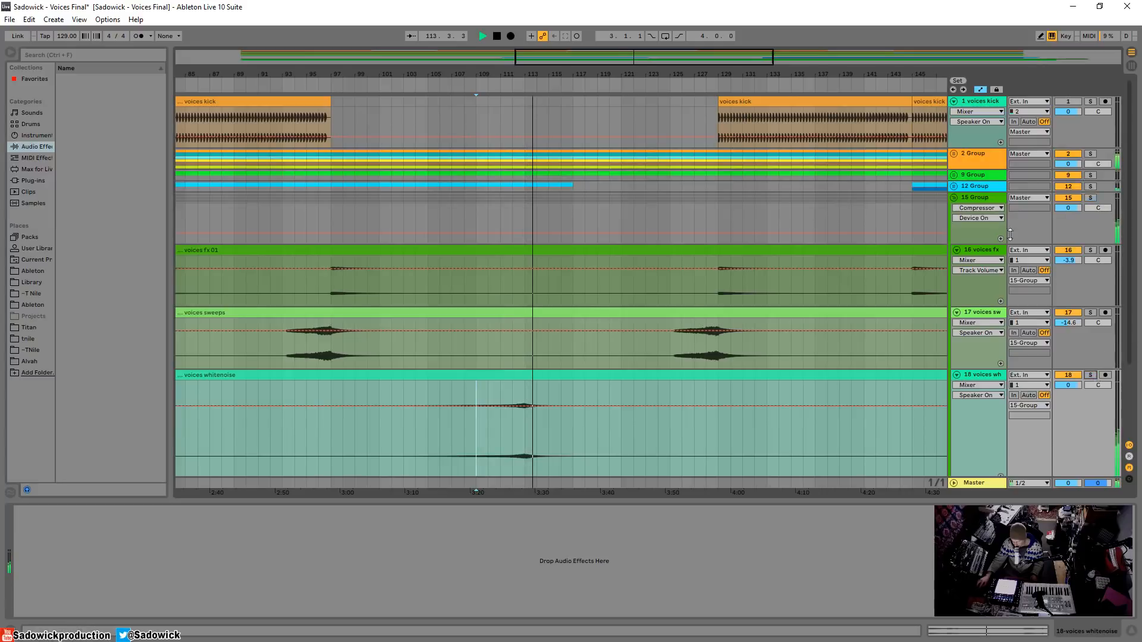
- Reduce the height of the 17 voices sweeps and 18 voices whitenoise tracks, and unfold 19 Group with playback stopped
{"action": "left_click_drag", "start_coordinate": [576, 73], "coordinate": [575, 36]}
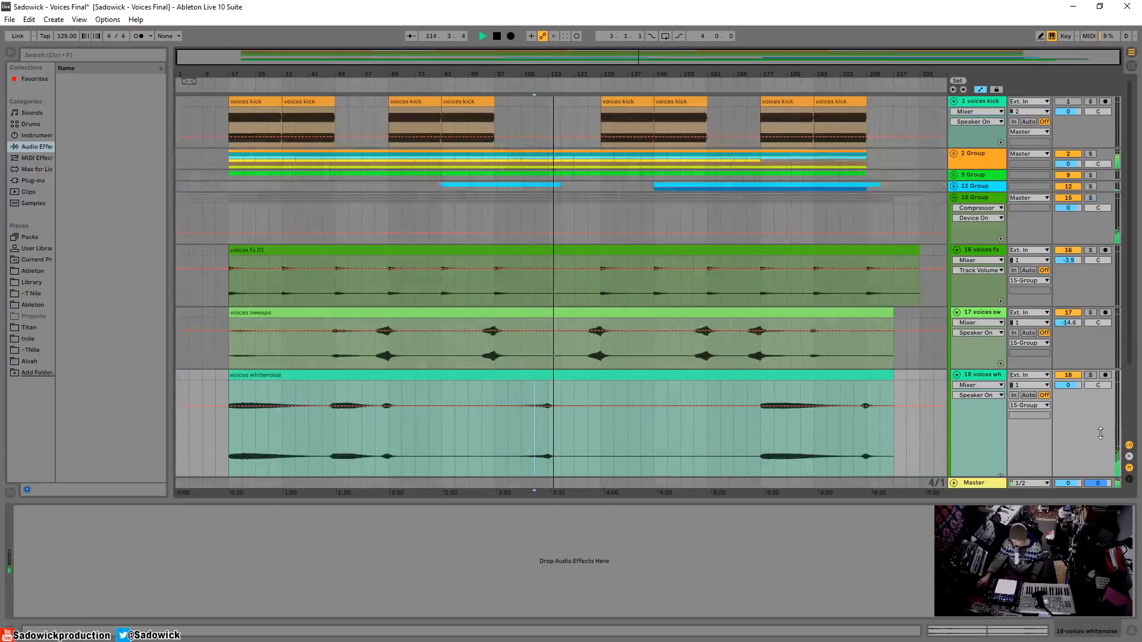
{"action": "left_click_drag", "start_coordinate": [1100, 433], "coordinate": [1099, 291]}
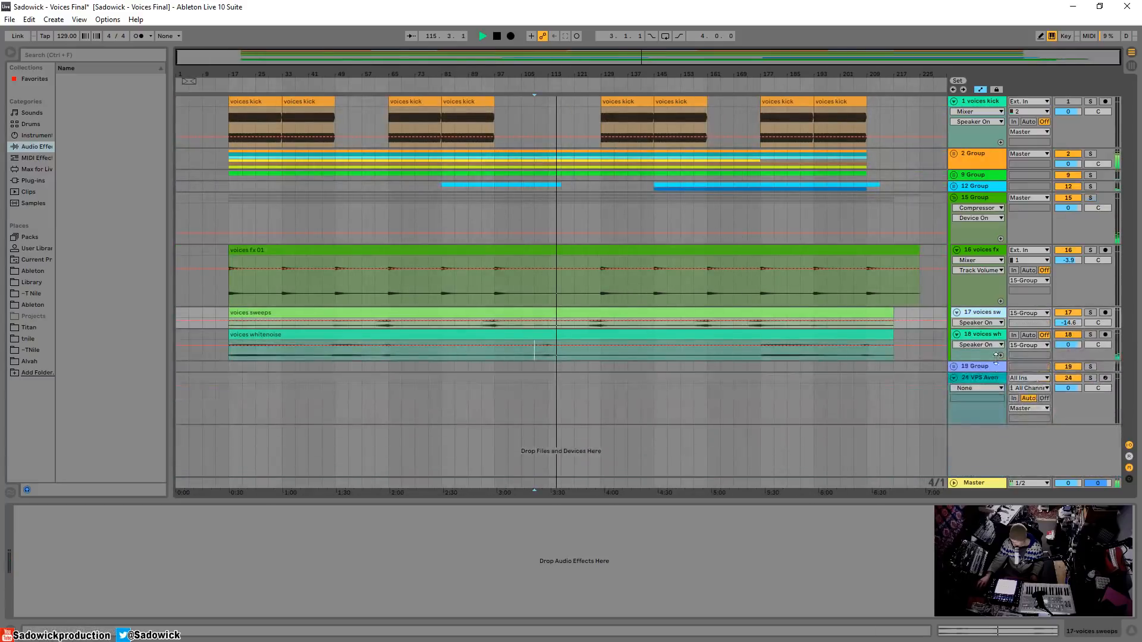
{"action": "left_click", "coordinate": [953, 366]}
{"action": "left_click", "coordinate": [801, 387]}
{"action": "scroll", "coordinate": [802, 387], "scroll_direction": "down", "scroll_amount": 2}
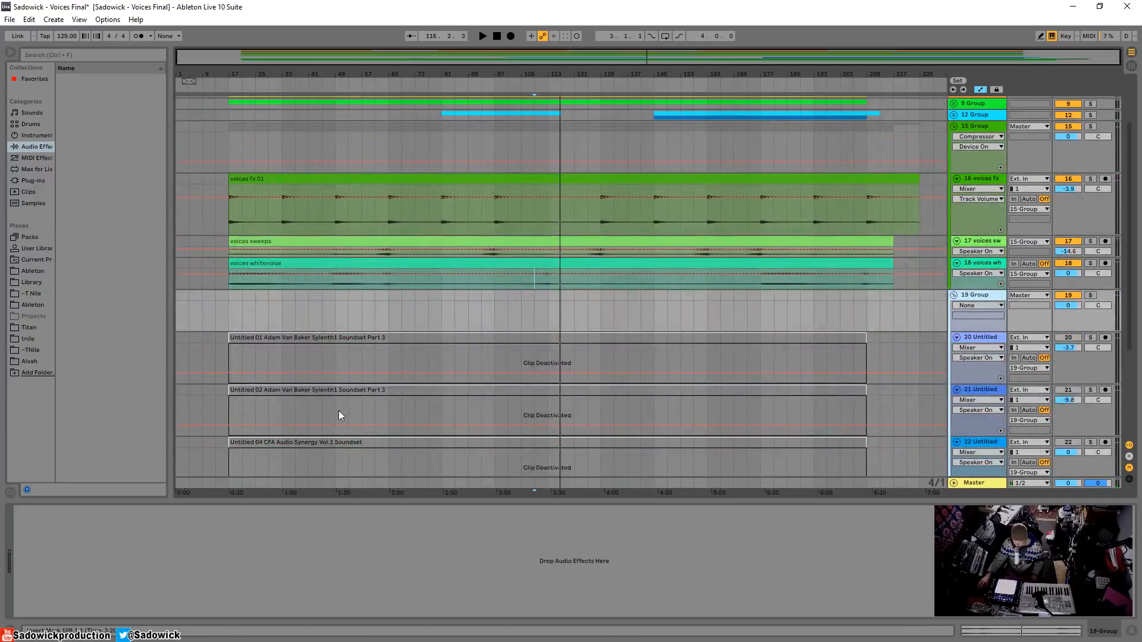
{"action": "scroll", "coordinate": [357, 419], "scroll_direction": "down", "scroll_amount": 4}
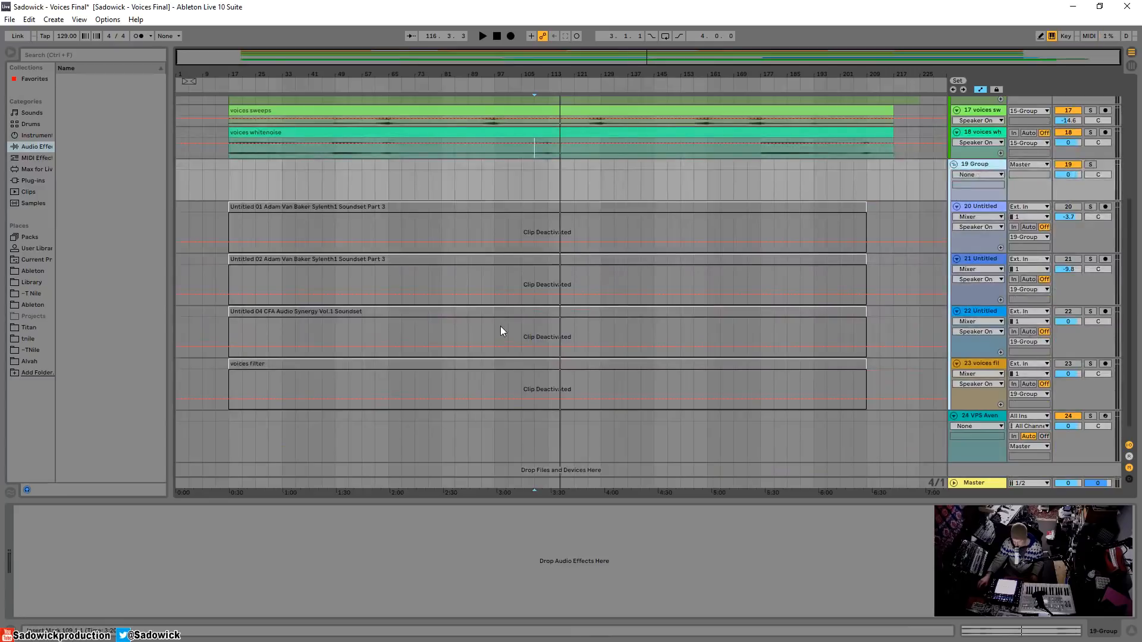
- Activate the deactivated voices filter clip in 19 Group and audition it soloed from two points
{"action": "right_click", "coordinate": [489, 367]}
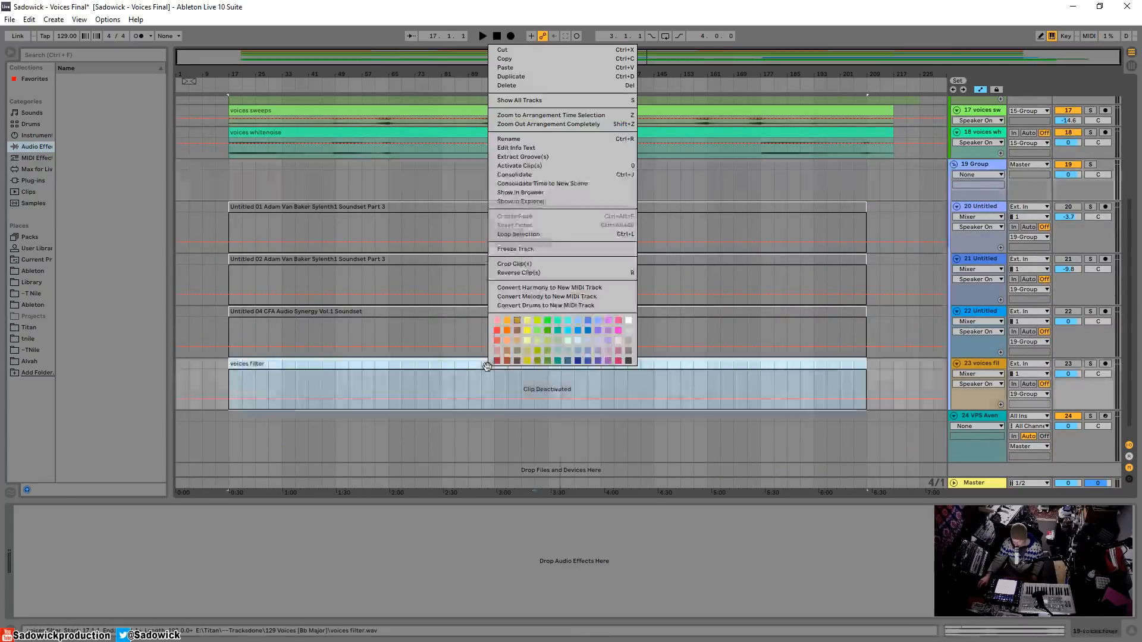
{"action": "left_click", "coordinate": [509, 166]}
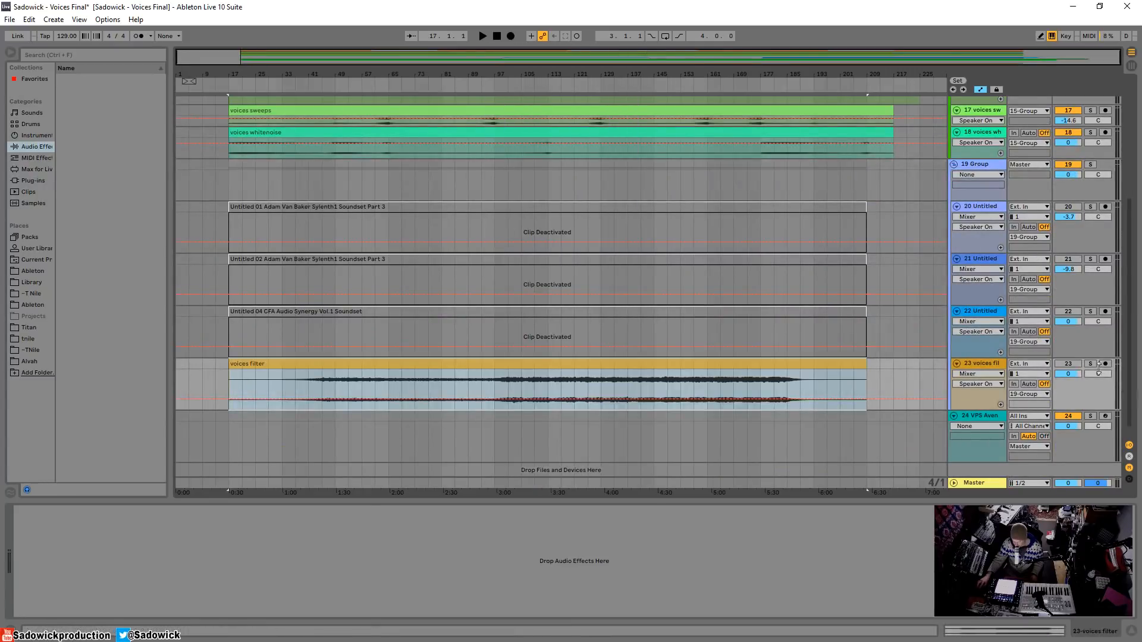
{"action": "left_click", "coordinate": [360, 385]}
{"action": "key", "text": "space"}
{"action": "left_click", "coordinate": [509, 378]}
{"action": "key", "text": "space"}
{"action": "key", "text": "space"}
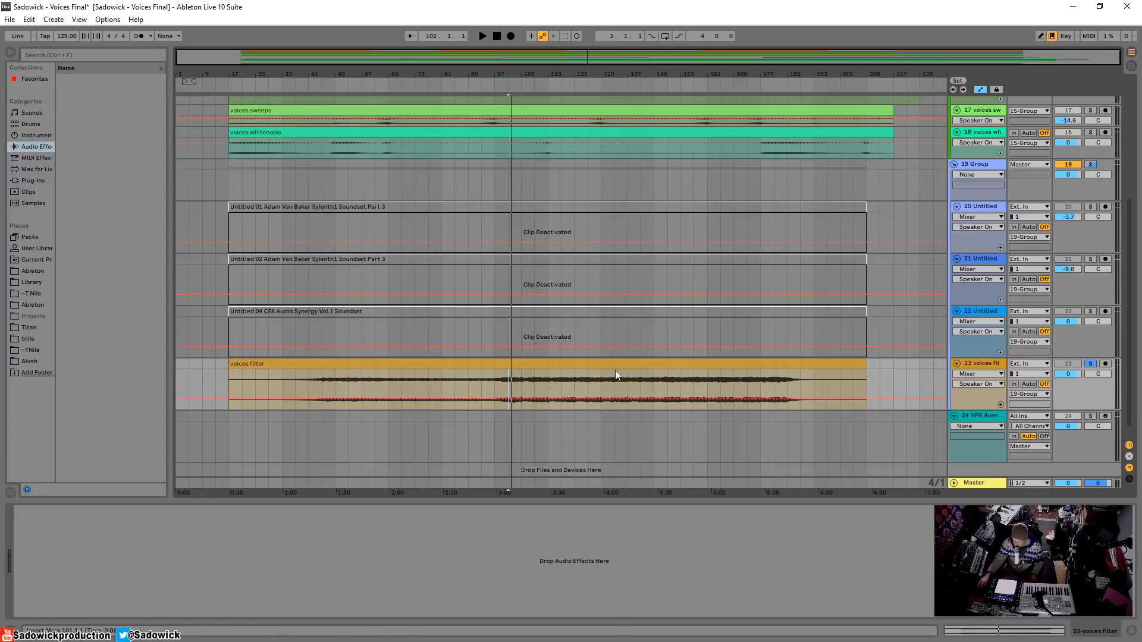
- Deactivate the voices filter clip on track 23
{"action": "right_click", "coordinate": [496, 364]}
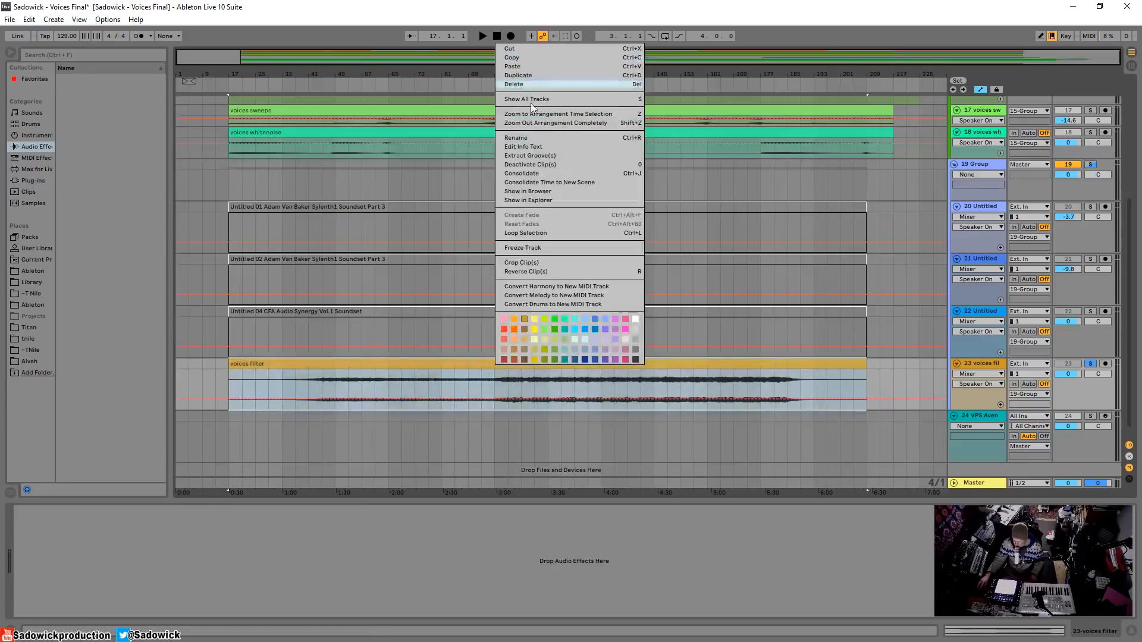
{"action": "left_click", "coordinate": [559, 164]}
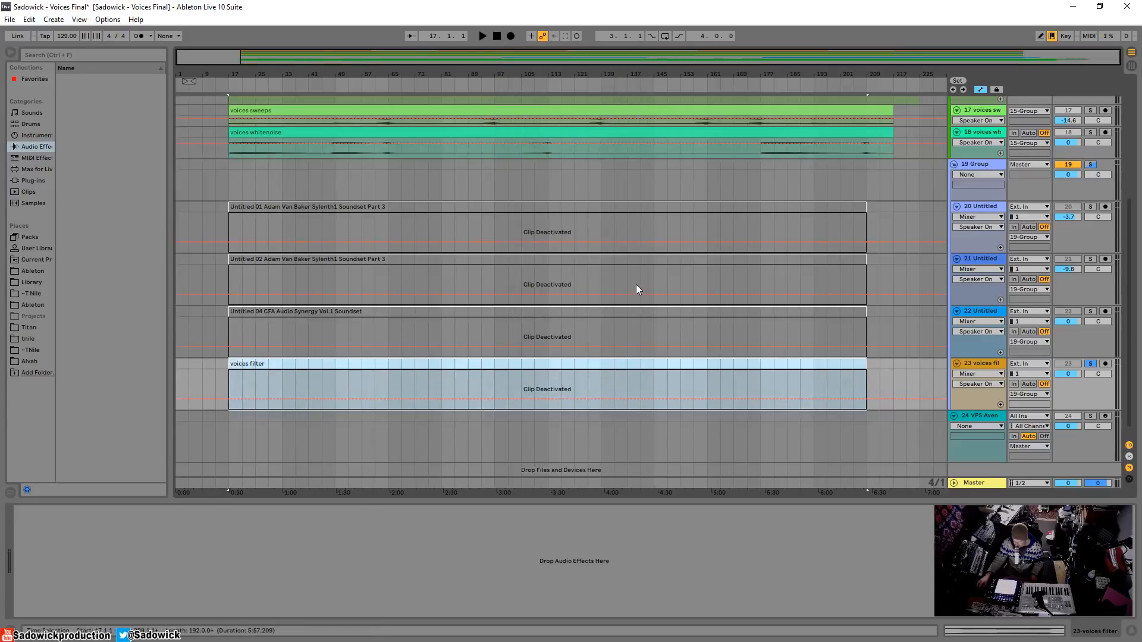
- Fold 15 Group and 19 Group to collapse their tracks in the arrangement
{"action": "scroll", "coordinate": [636, 284], "scroll_direction": "up", "scroll_amount": 4}
{"action": "scroll", "coordinate": [660, 250], "scroll_direction": "up", "scroll_amount": 3}
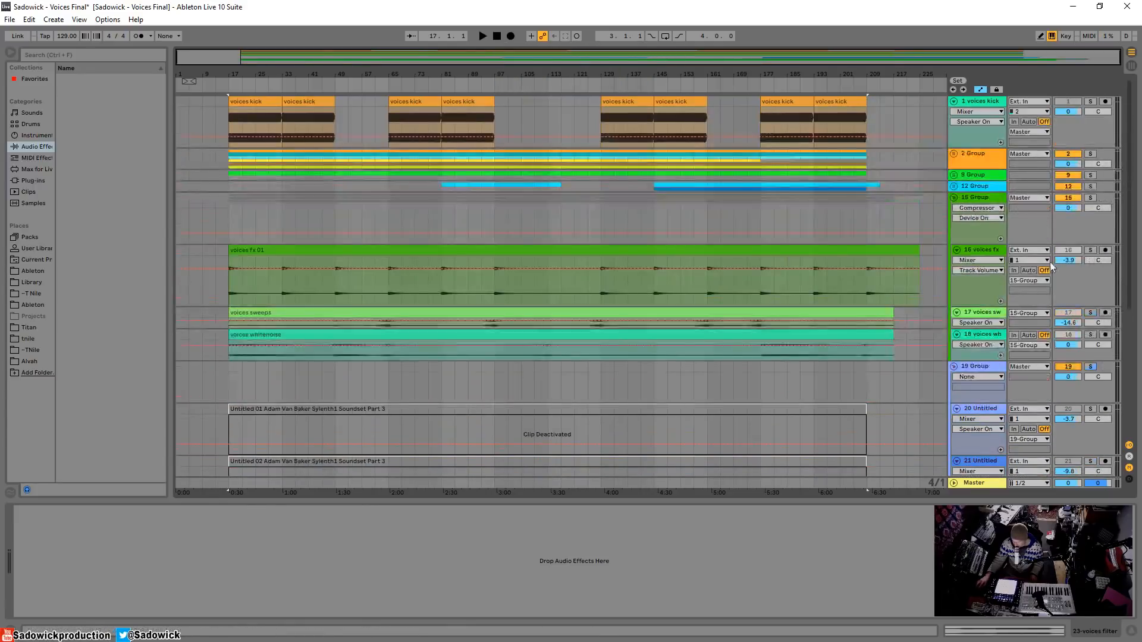
{"action": "left_click", "coordinate": [954, 198]}
{"action": "left_click", "coordinate": [953, 210]}
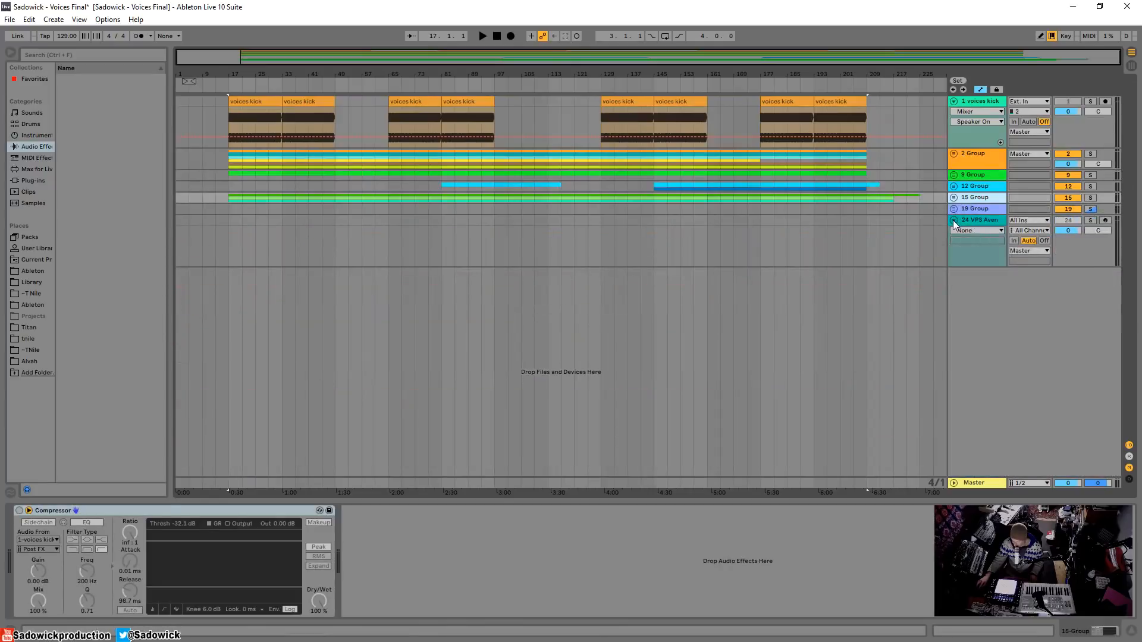